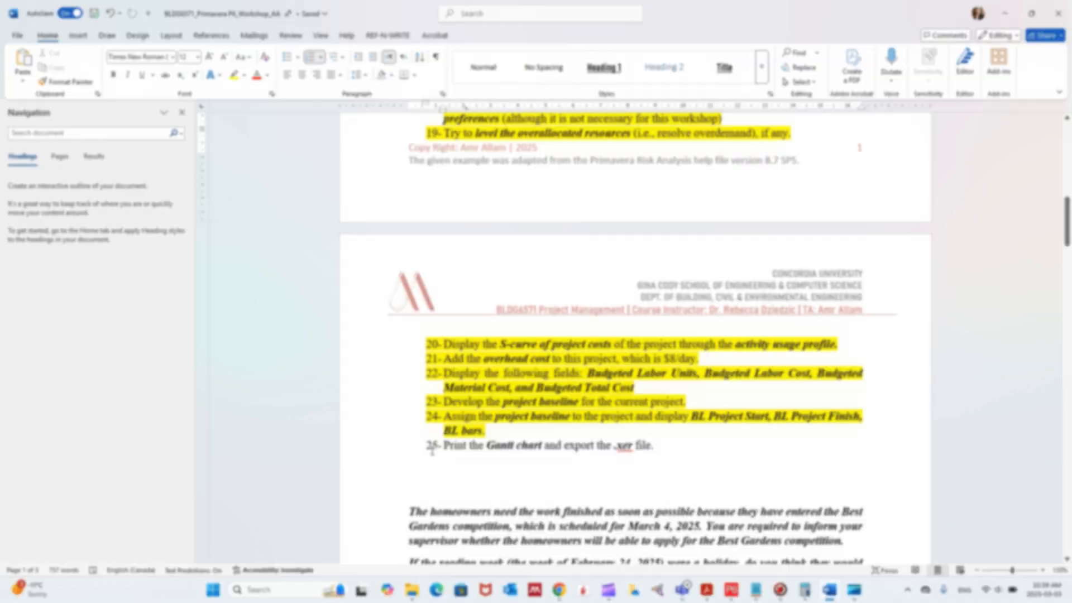
- Switch to Primavera P6 and open the column settings for the activity table
click(736, 585)
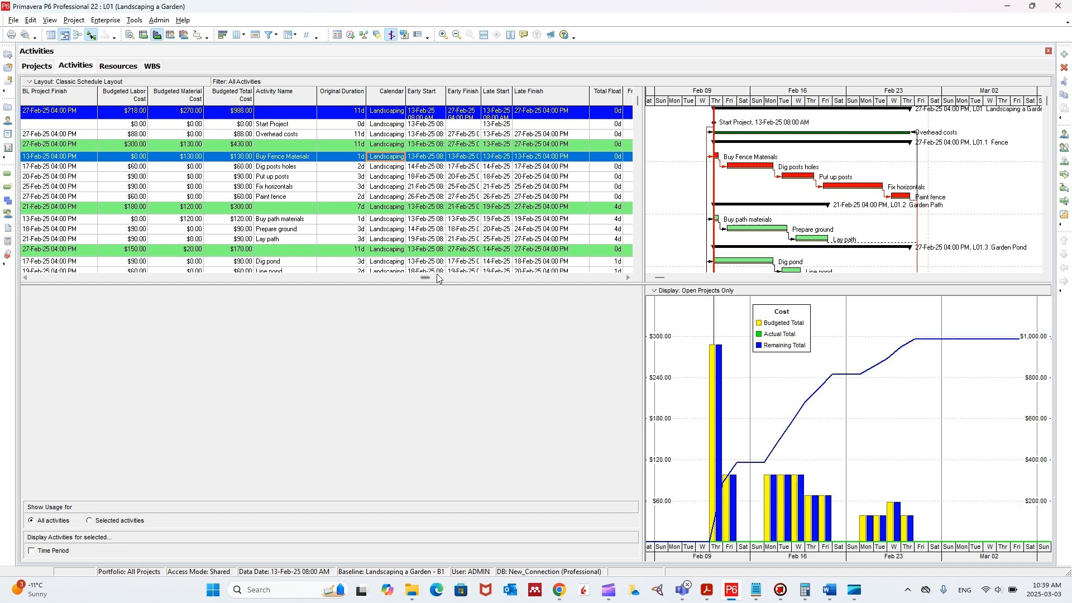
drag(429, 278, 21, 263)
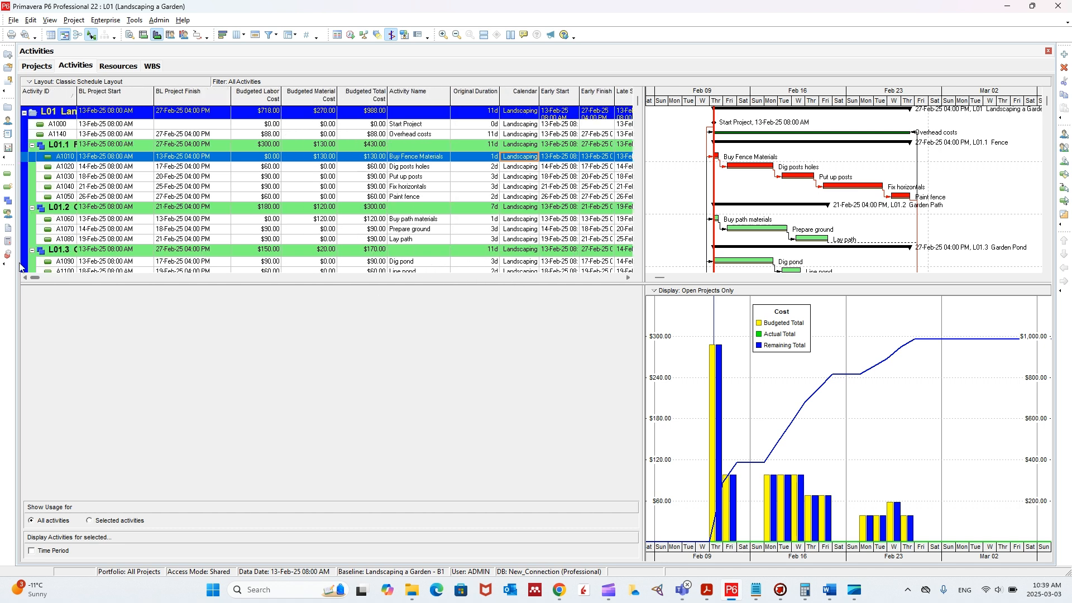
right_click(404, 99)
click(401, 96)
right_click(400, 96)
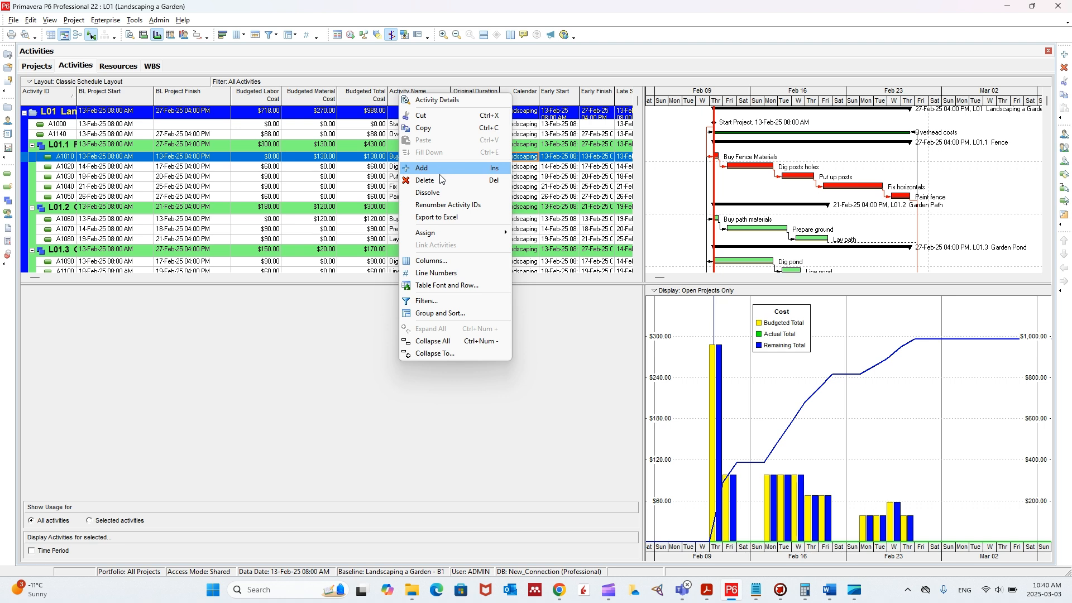
click(447, 262)
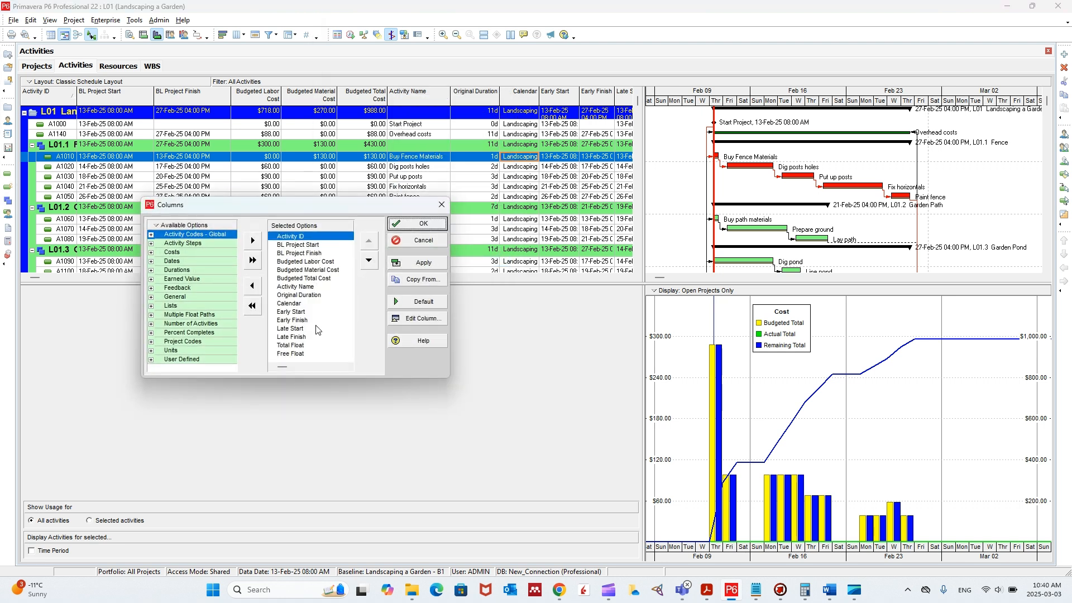
- Examine the selected and available column options, open the search for available columns and close it without searching
click(299, 262)
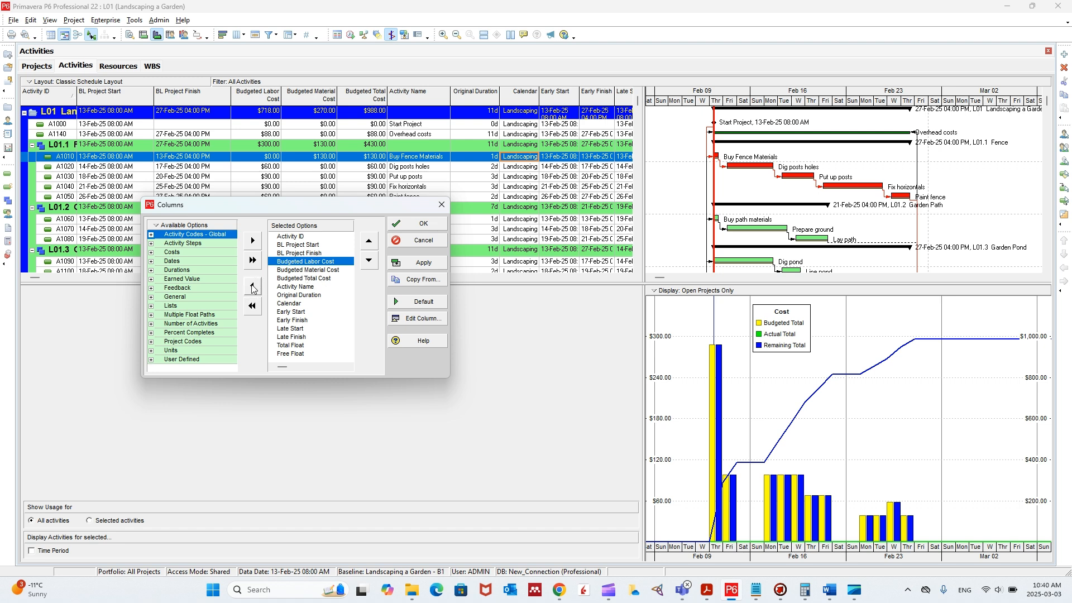
click(181, 287)
click(150, 262)
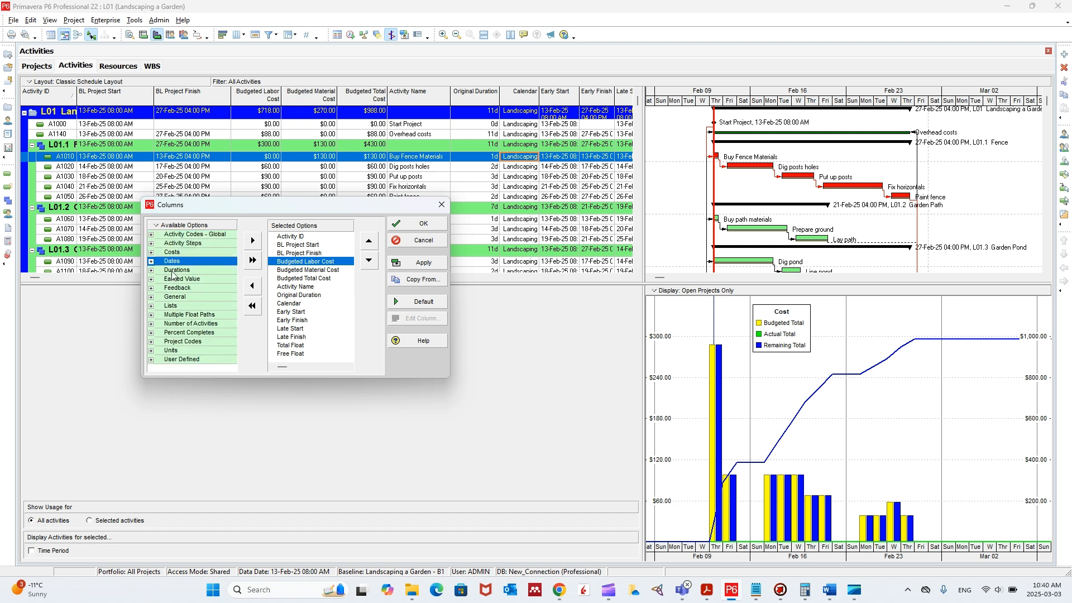
right_click(177, 229)
click(178, 238)
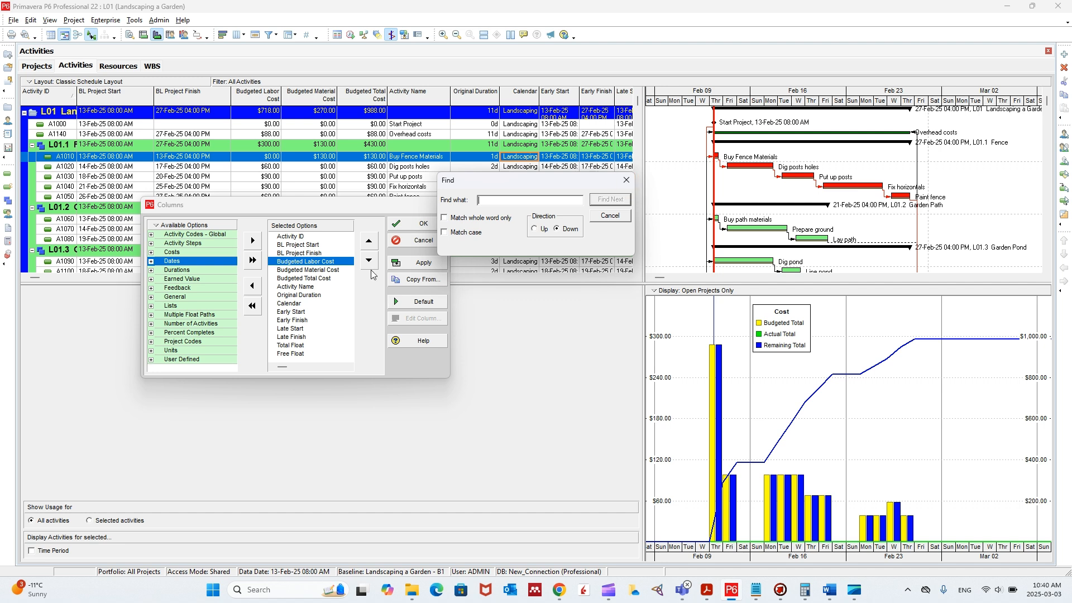
click(625, 182)
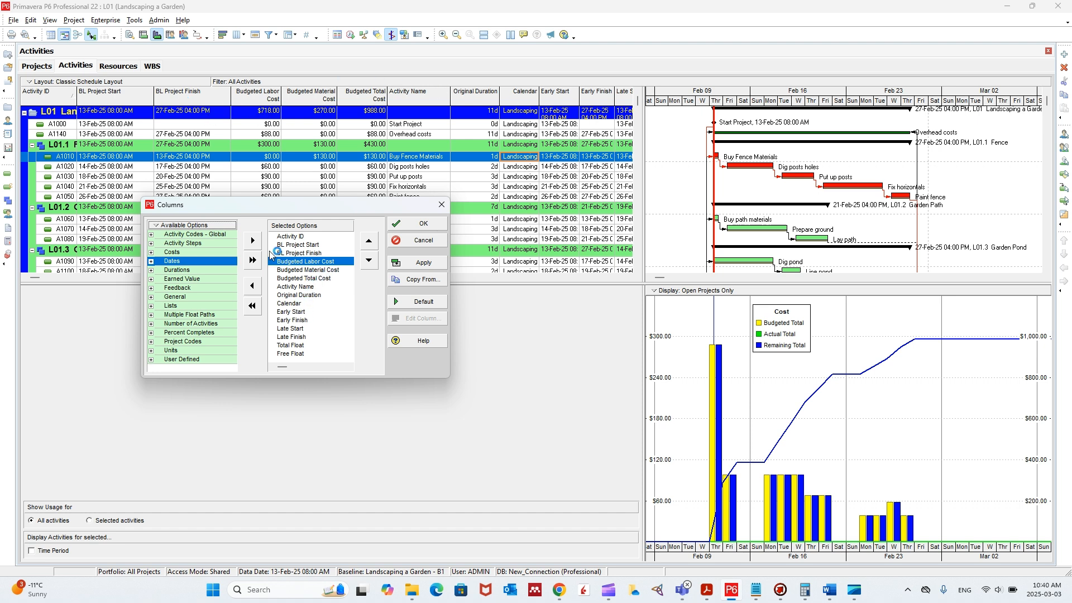
- Move Budgeted Material Cost one place down in the selected columns, move it back up, and close the column settings
click(302, 269)
click(369, 260)
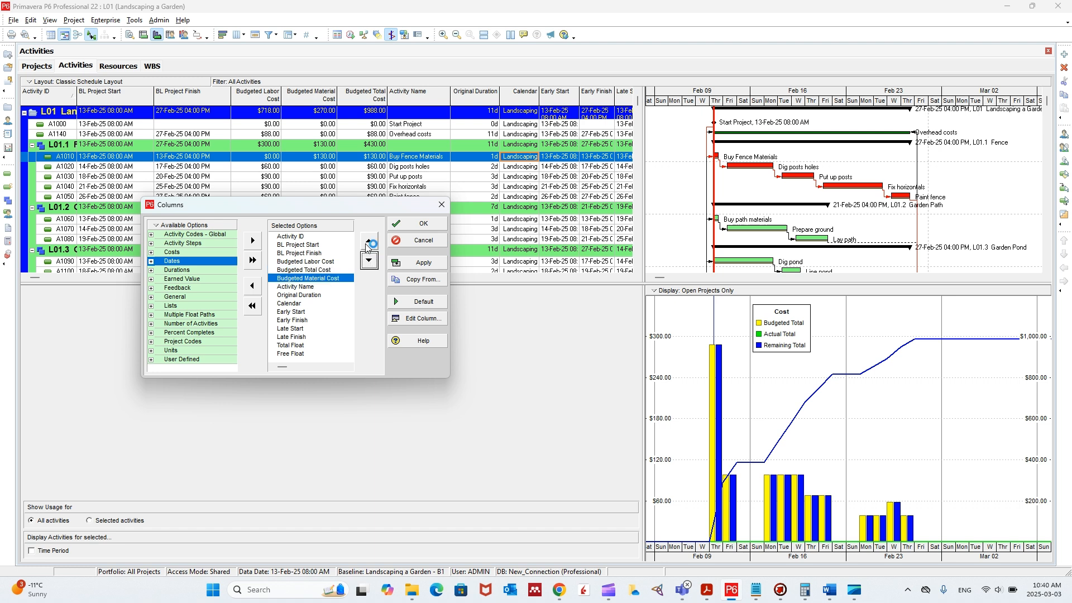
click(368, 241)
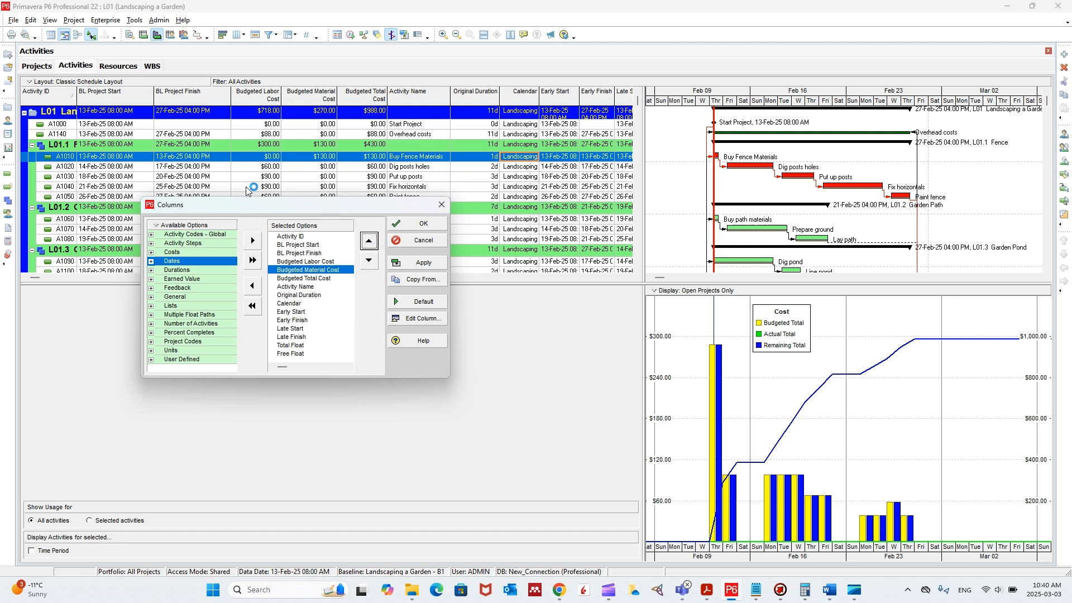
click(441, 205)
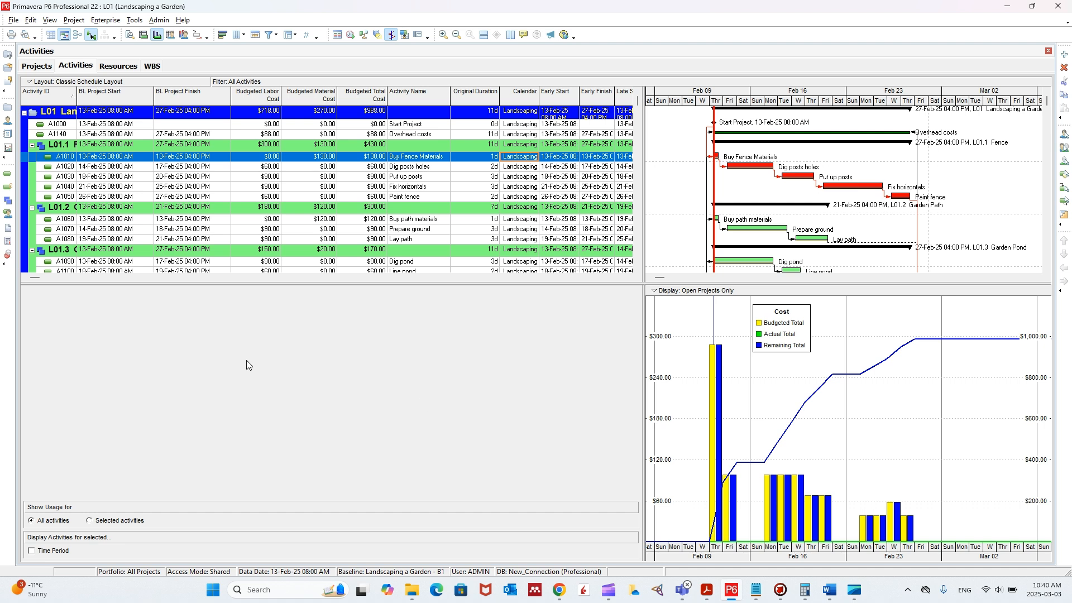
- Show the activity details in the lower layout, followed by the Gantt chart
click(50, 20)
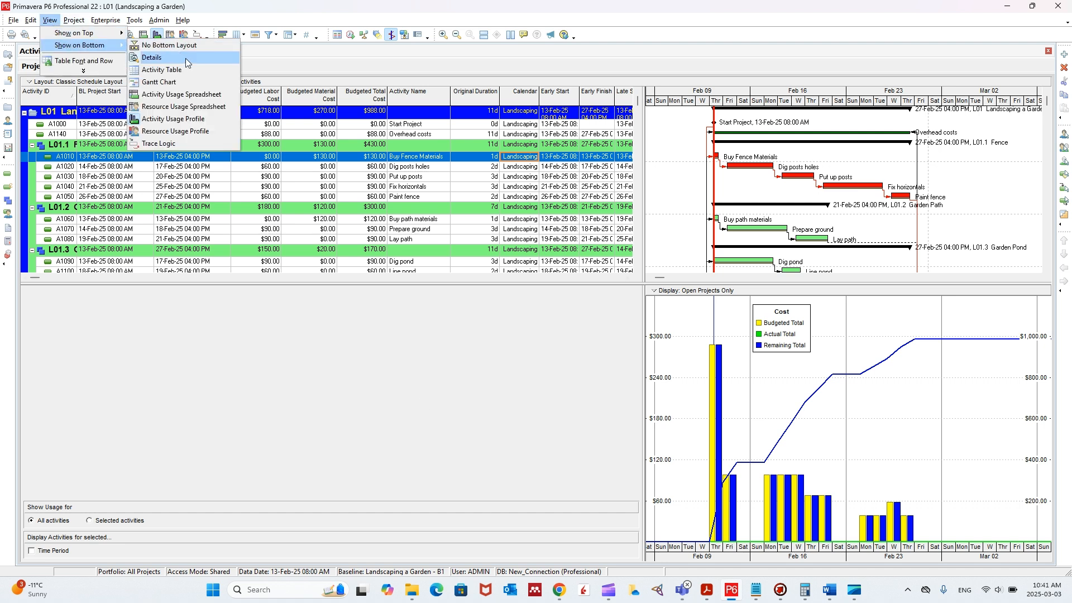
click(182, 66)
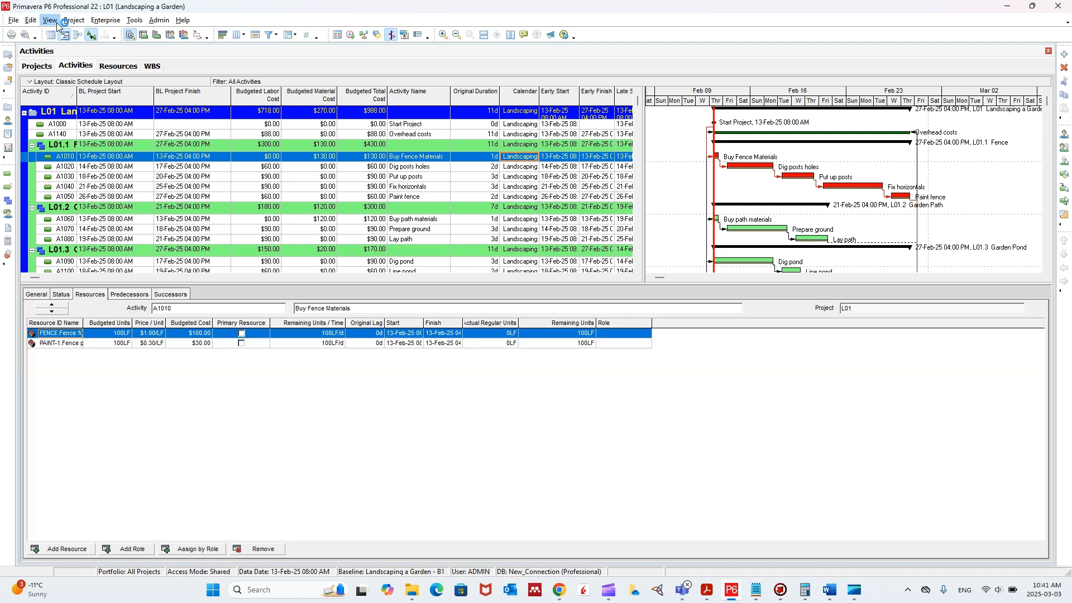
click(50, 20)
mouse_move(84, 45)
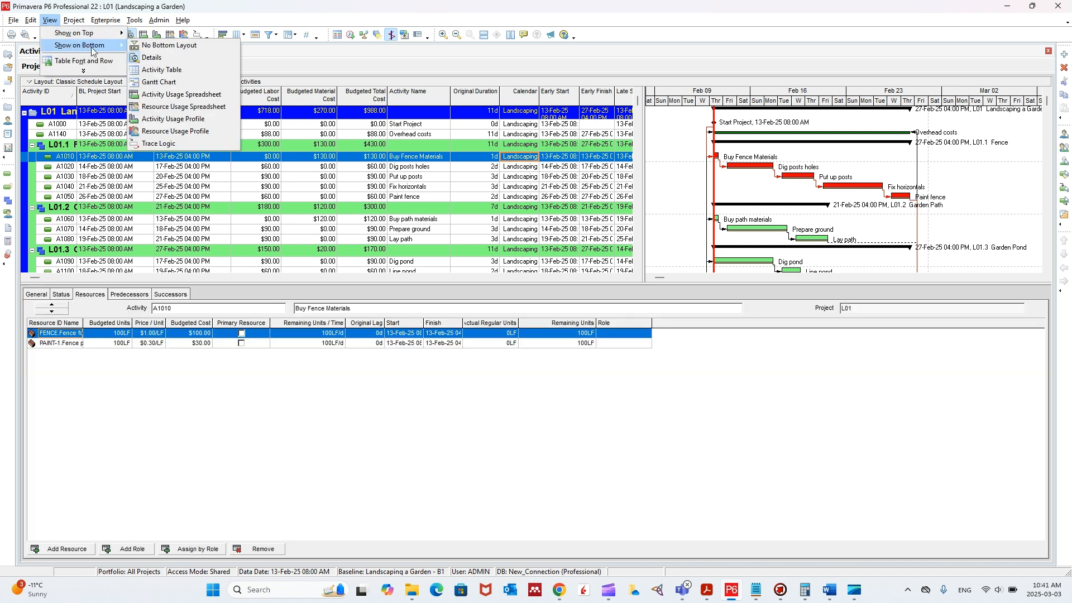
click(168, 84)
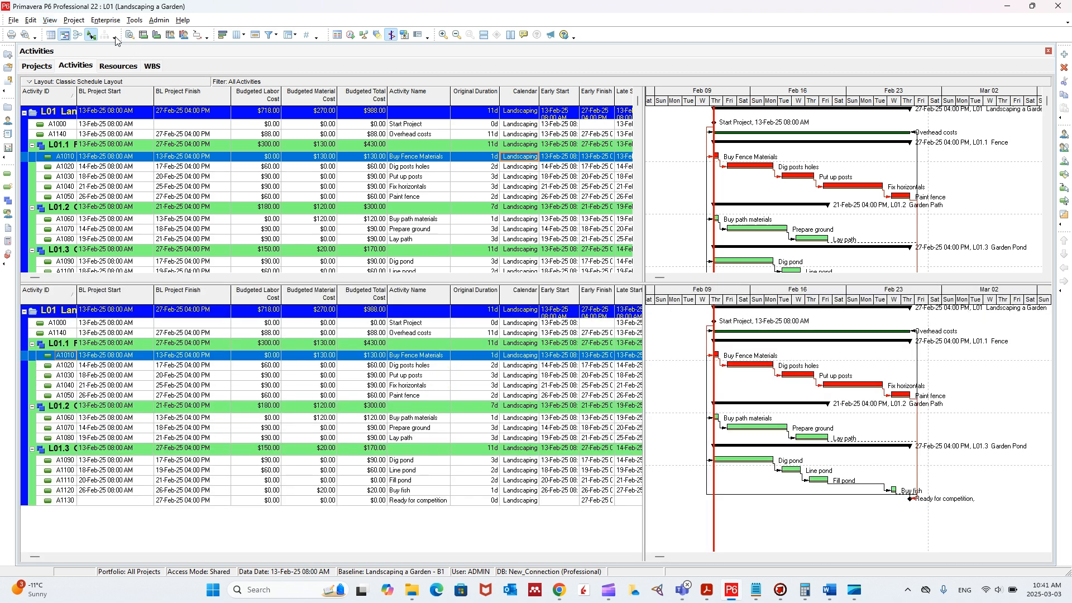
- Show the Activity Usage Profile in the lower layout in place of the Gantt chart
click(52, 21)
mouse_move(73, 21)
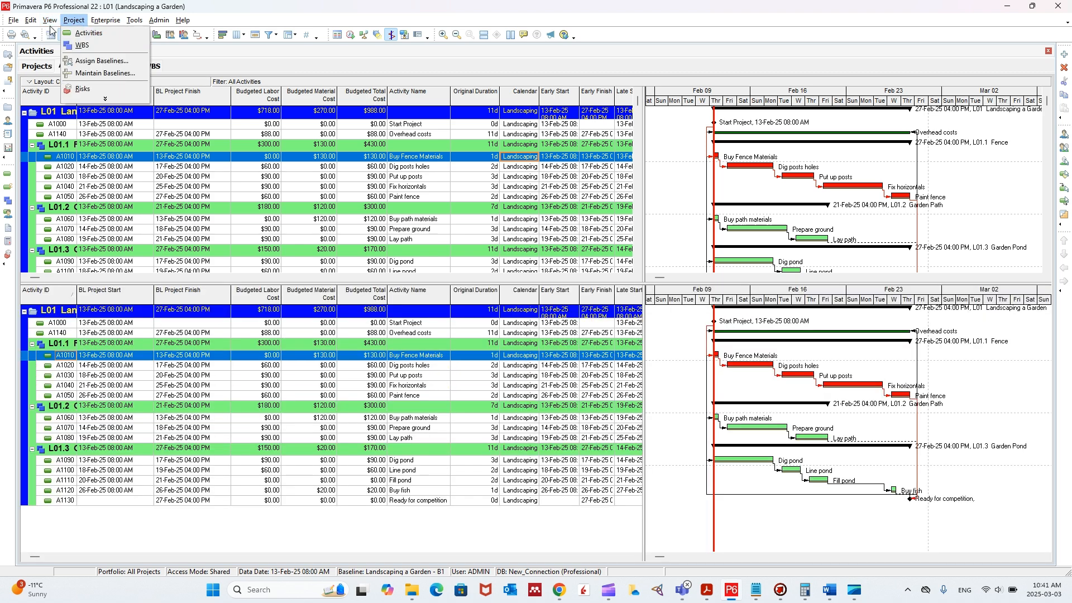
mouse_move(67, 46)
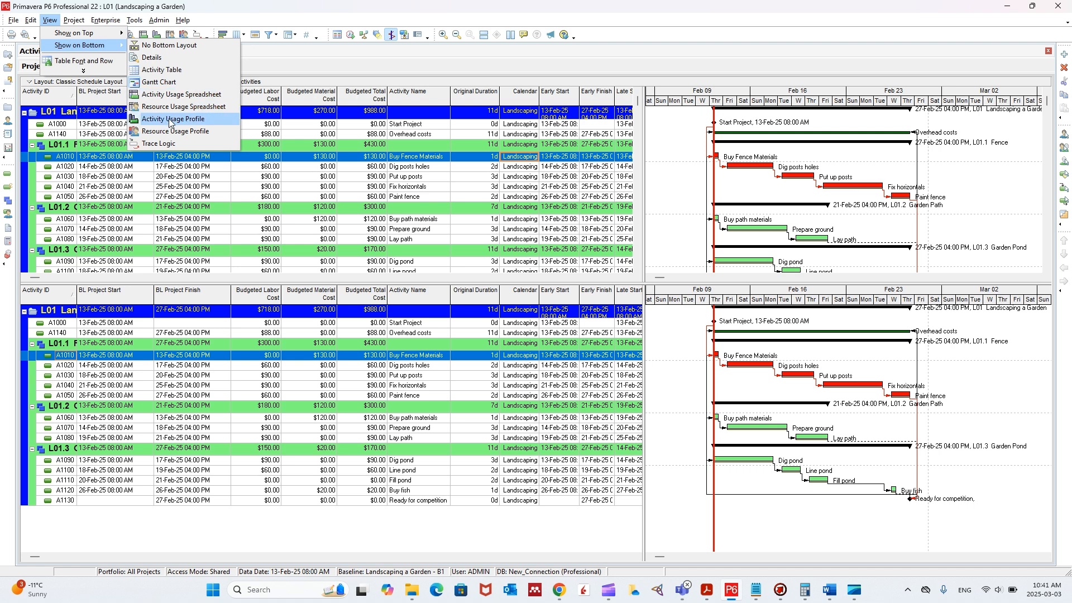
click(169, 118)
- View the activity details in the lower layout once more and return to the Activity Usage Profile
click(51, 23)
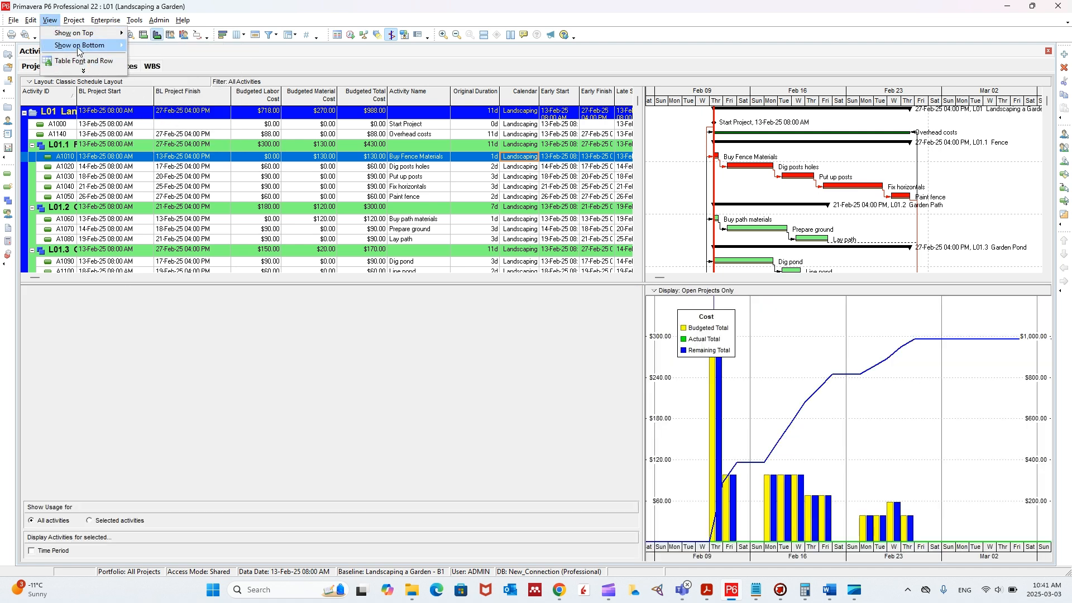
mouse_move(76, 48)
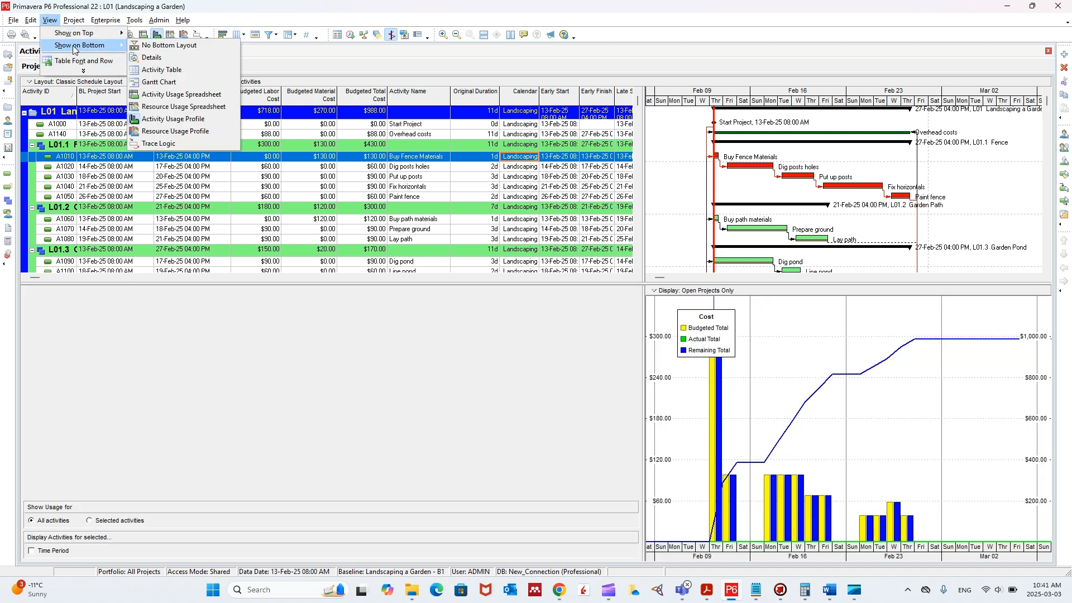
click(153, 58)
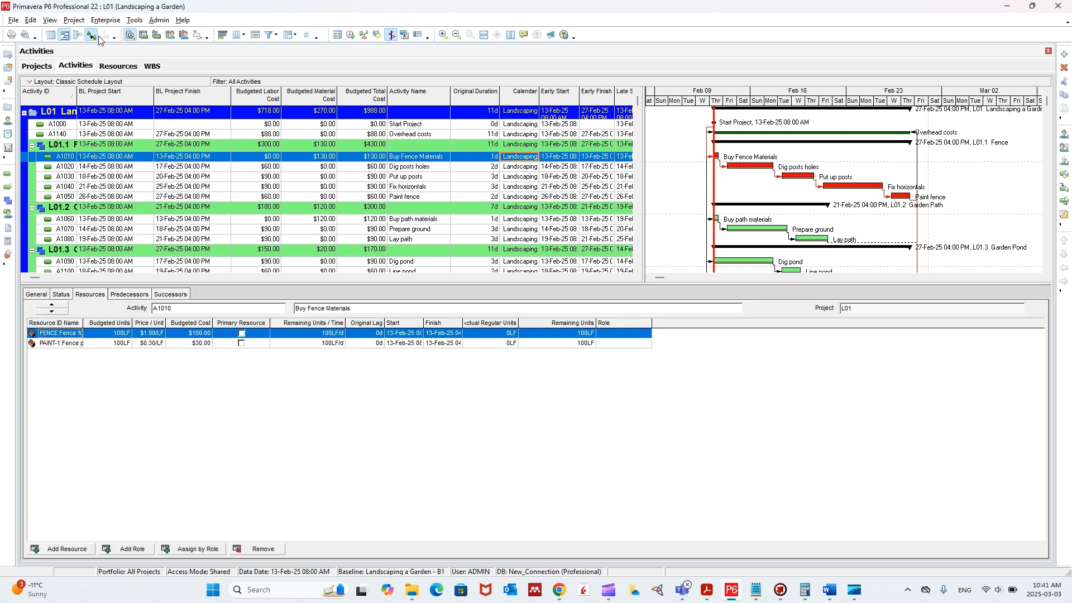
click(50, 21)
mouse_move(84, 51)
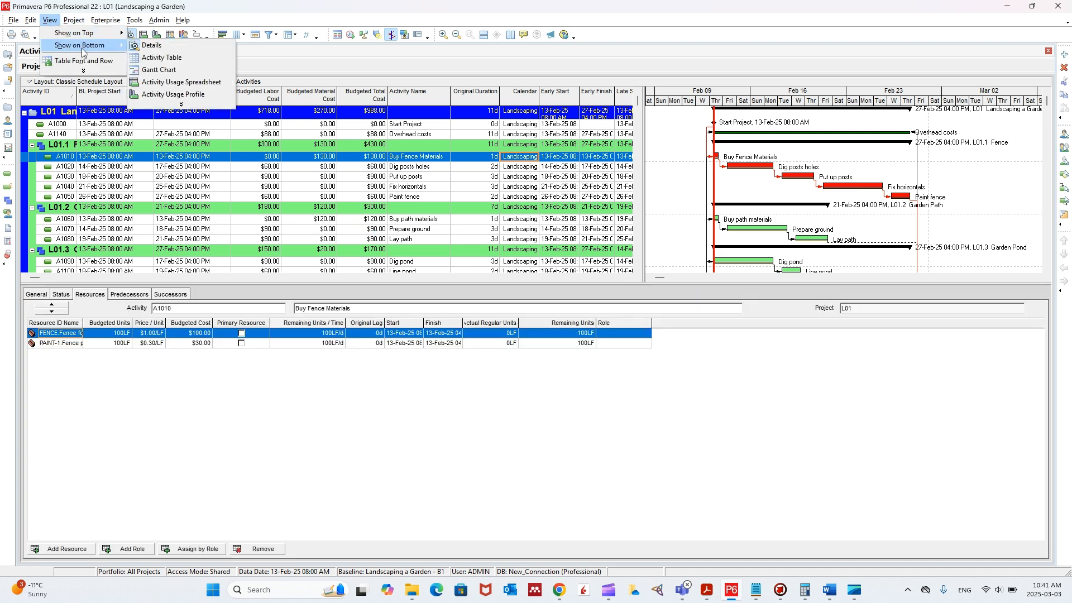
click(184, 94)
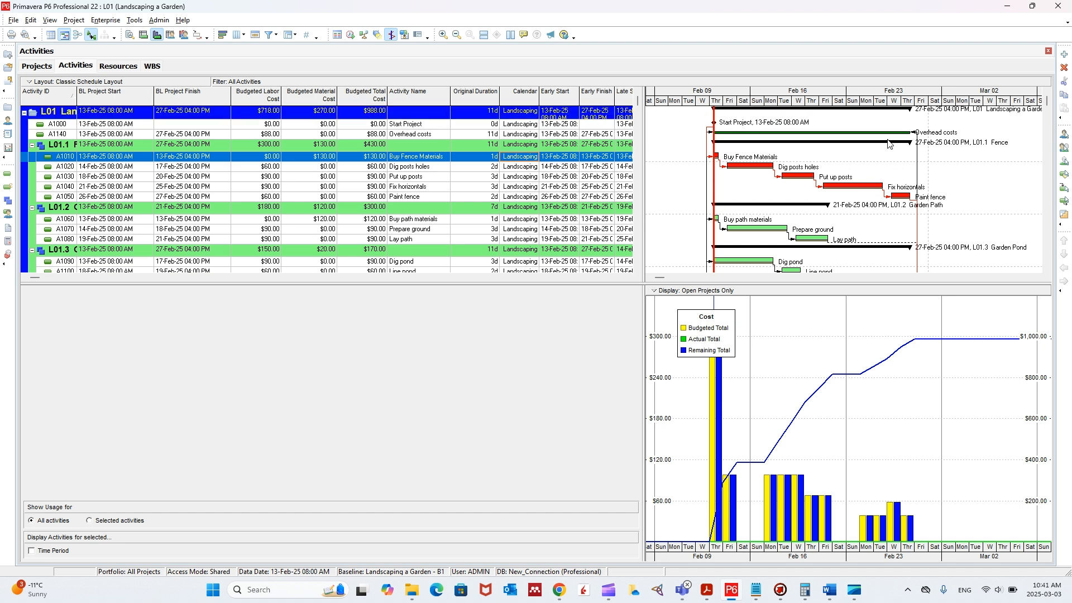
- Review the date interval choices in the Gantt chart's timescale settings and close them without changes
right_click(924, 96)
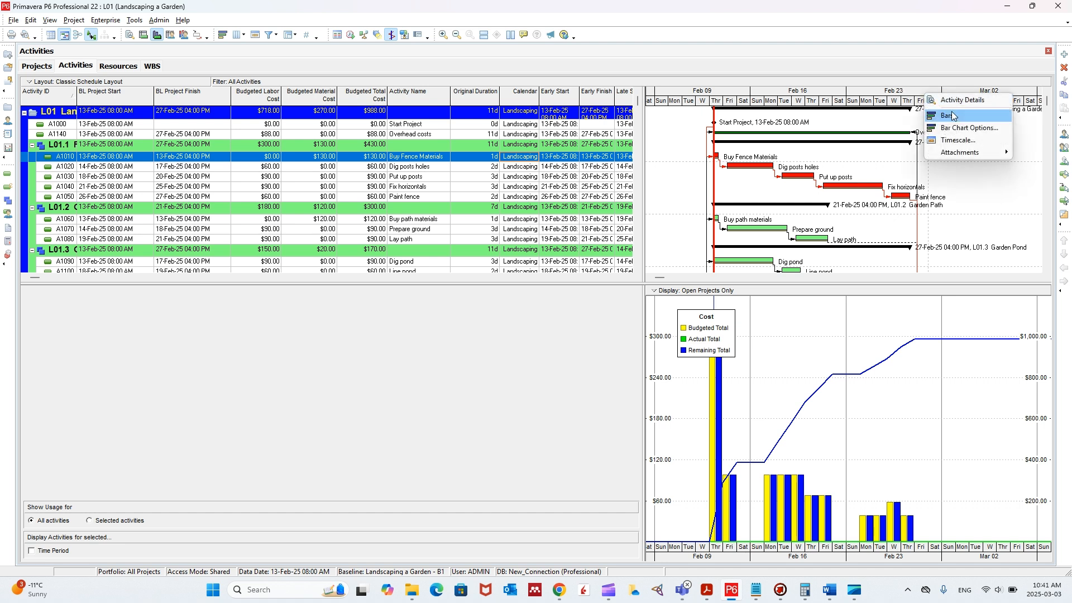
click(958, 140)
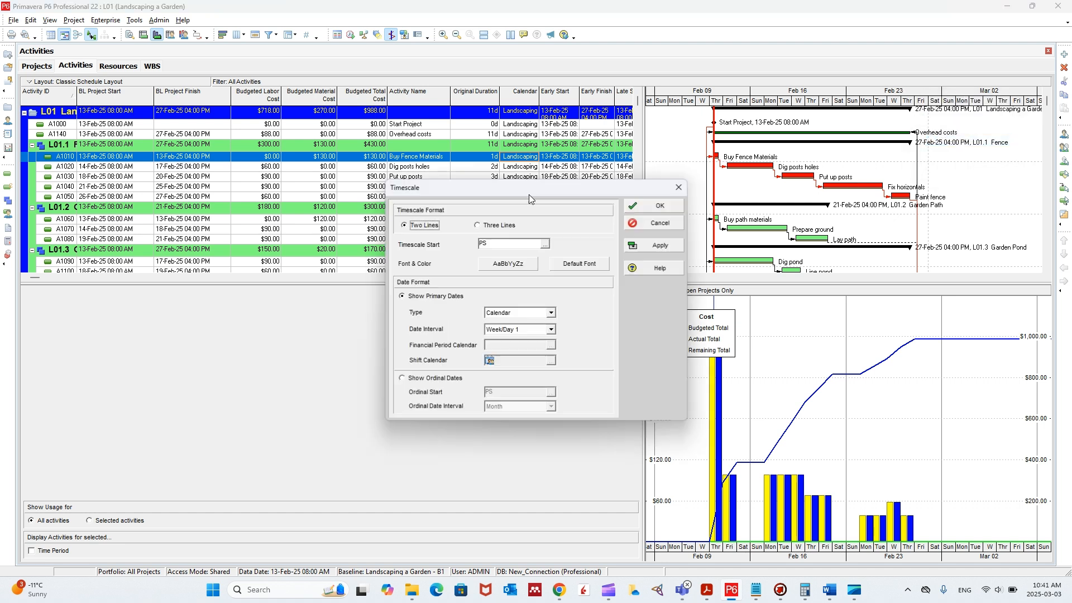
click(551, 329)
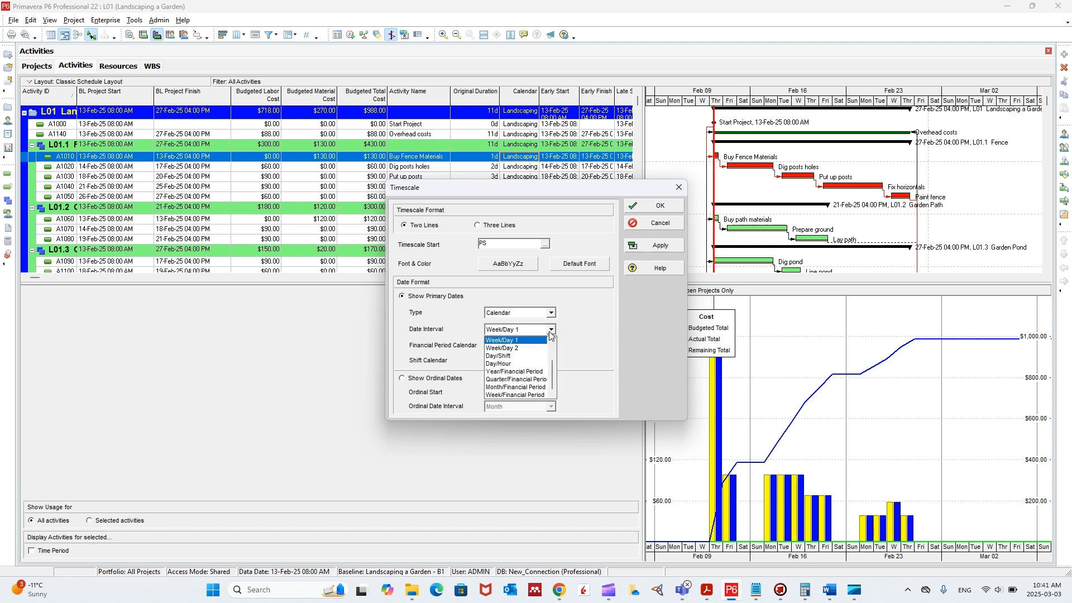
click(584, 333)
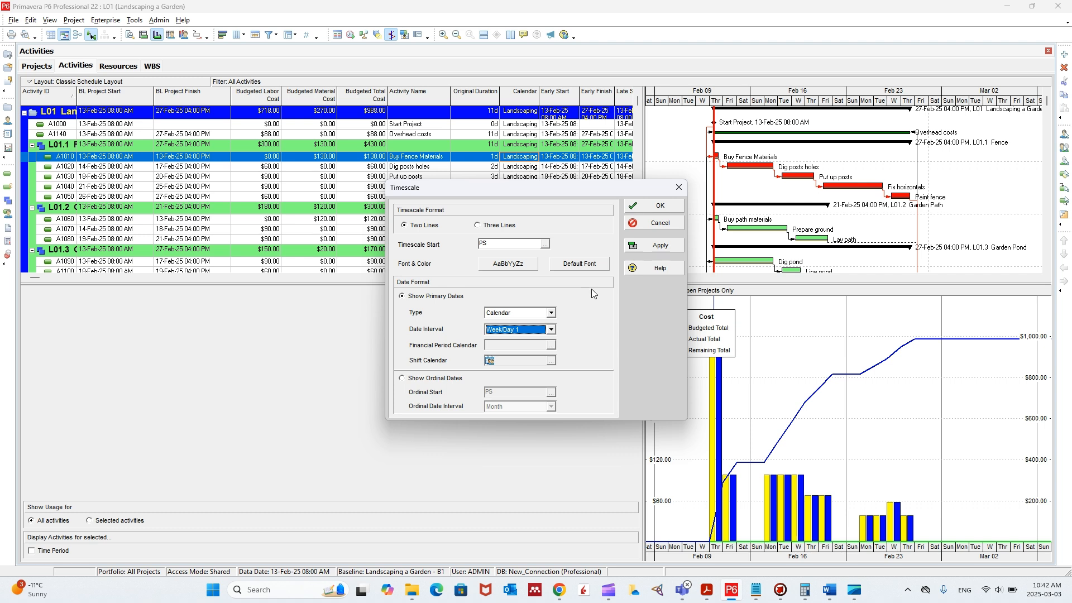
click(679, 187)
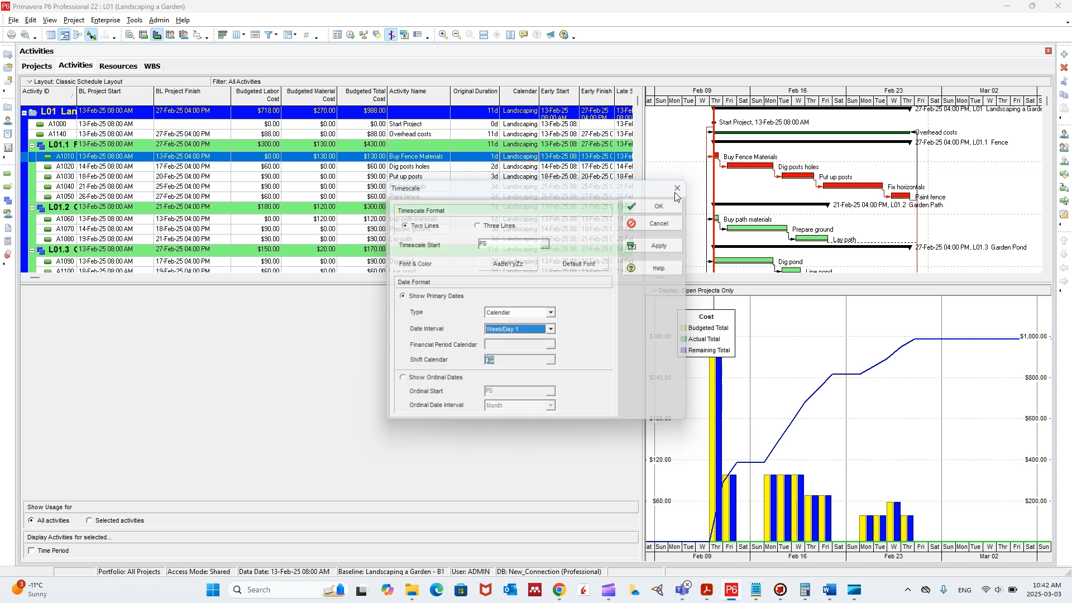
- Hide the Remaining Level of Effort and Actual Level of Effort bars in the Gantt chart and apply the change
right_click(833, 121)
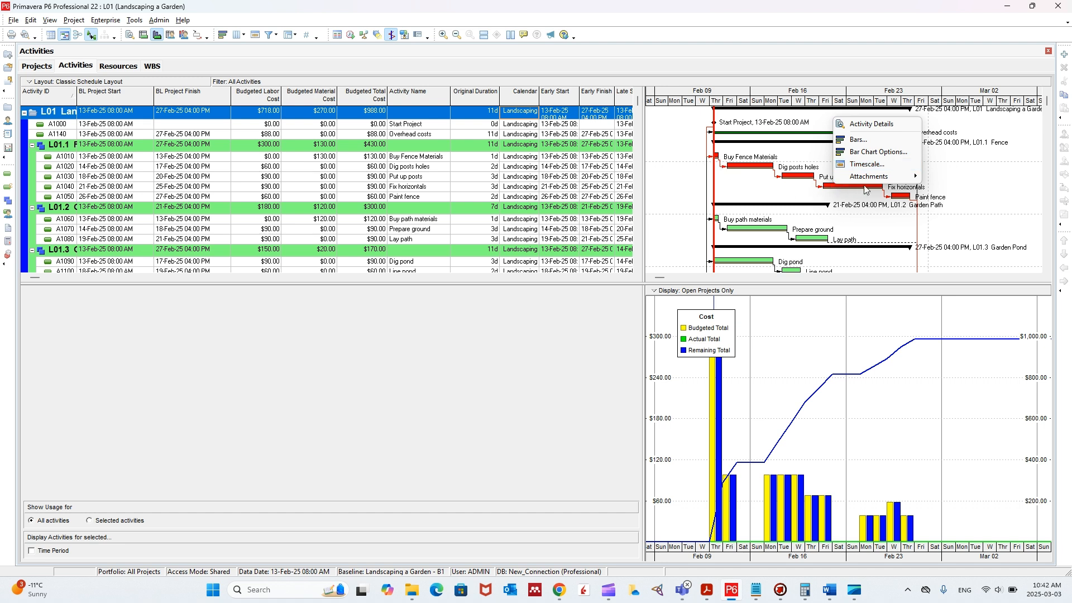
click(874, 143)
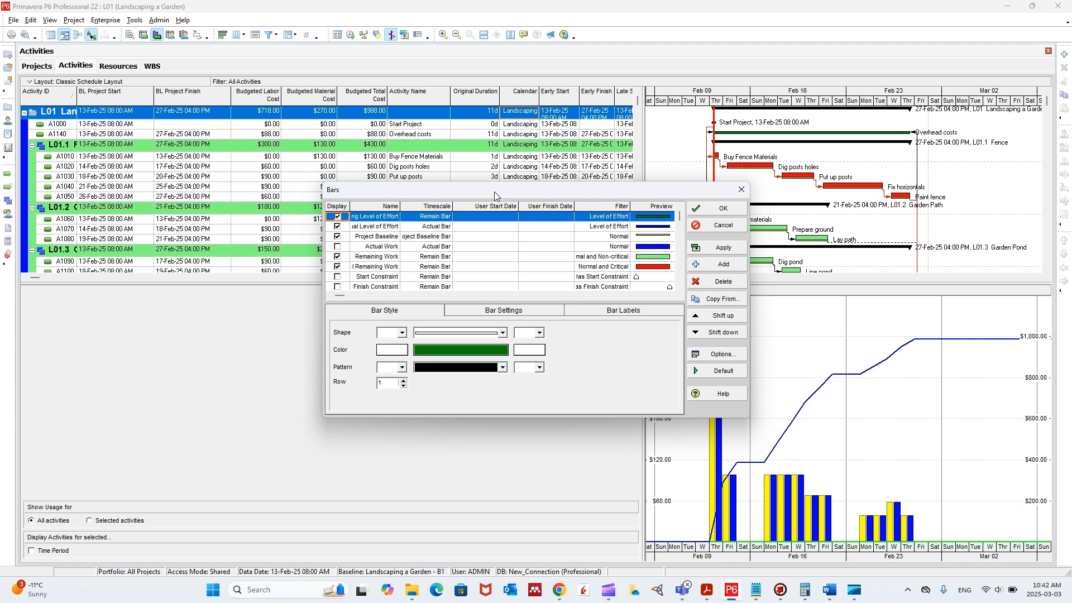
drag(494, 192, 440, 195)
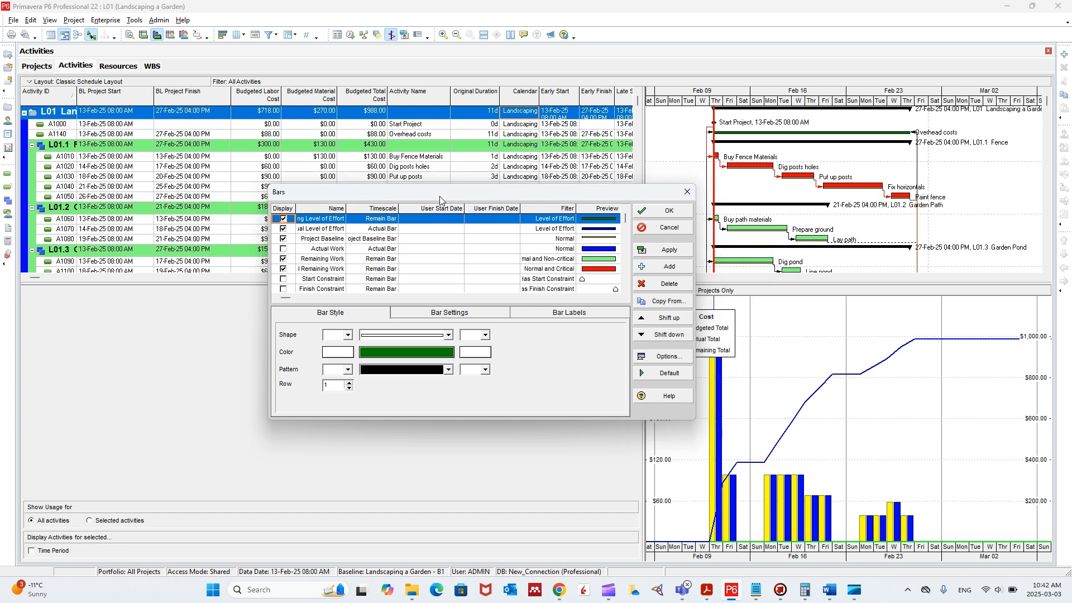
click(283, 230)
click(283, 229)
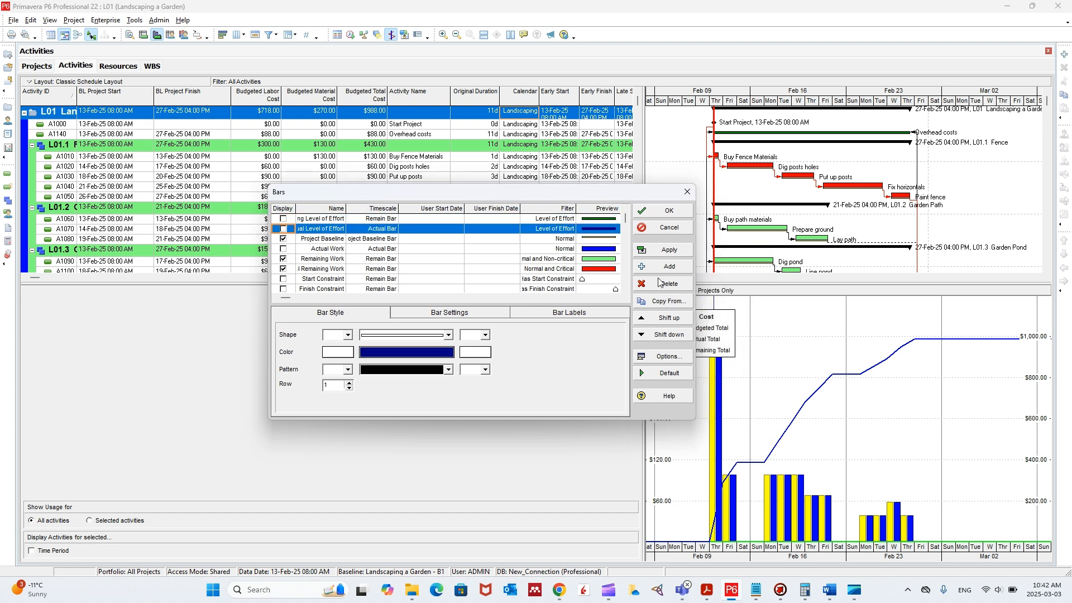
click(670, 250)
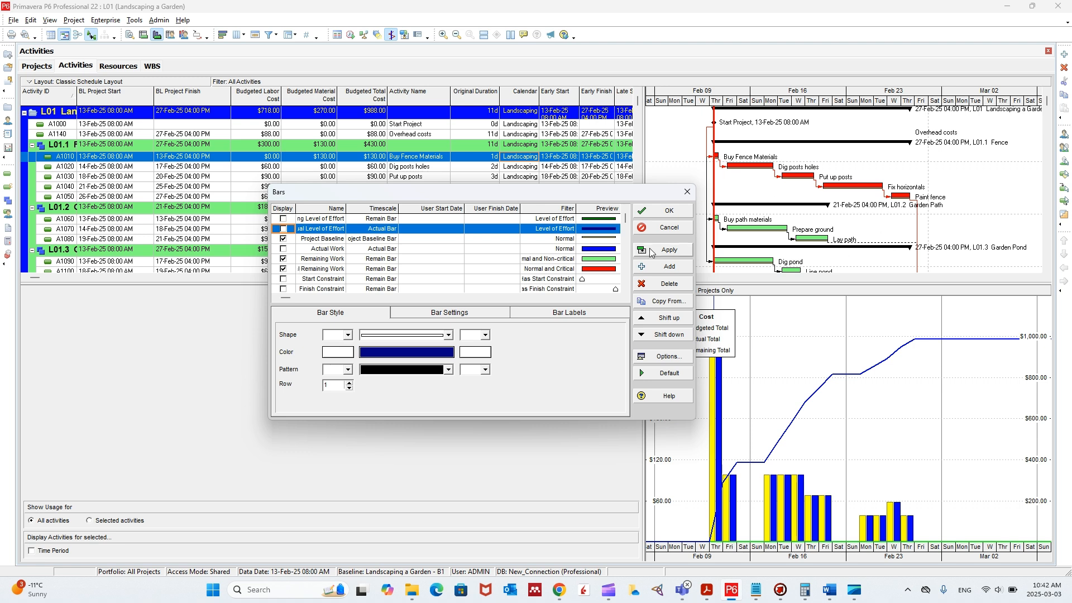
- Display the Remaining Level of Effort bar again and confirm the bar settings
click(283, 220)
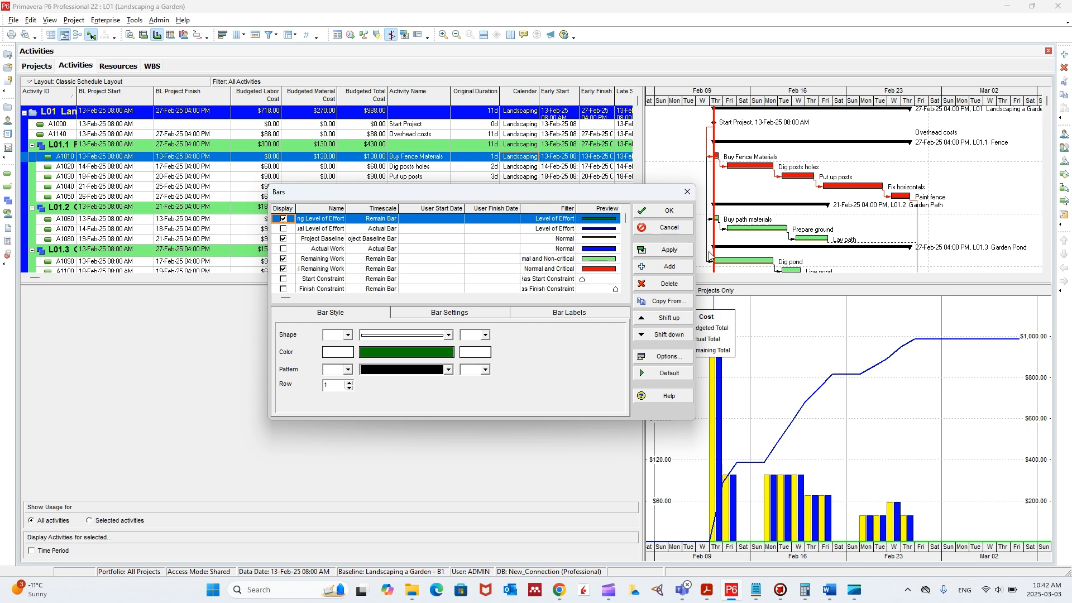
click(656, 212)
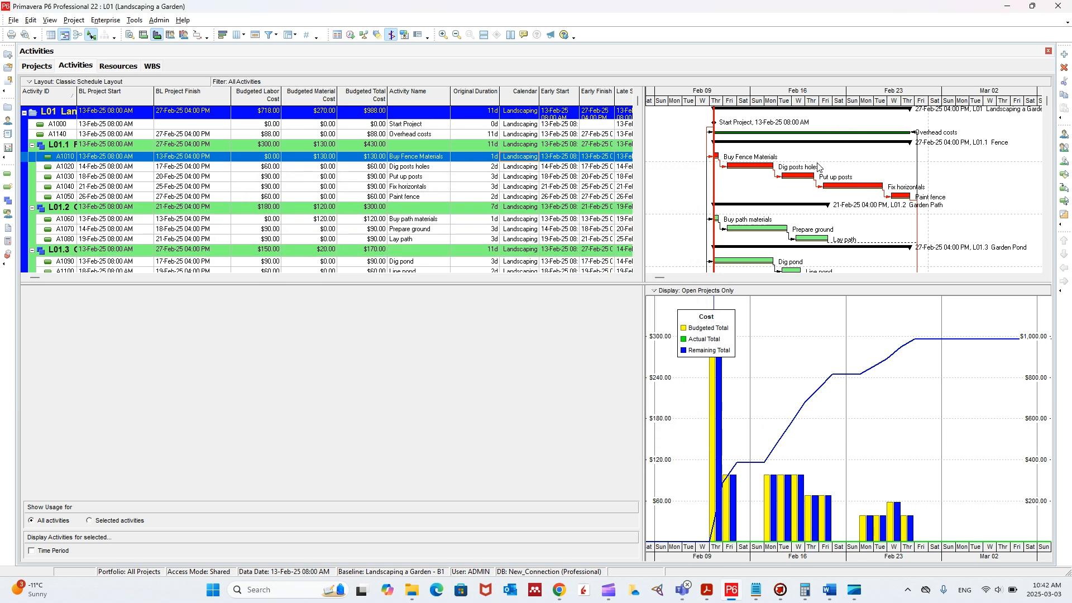
- Hide the summary bar in the Gantt chart's bar settings and confirm the change
right_click(834, 152)
click(879, 175)
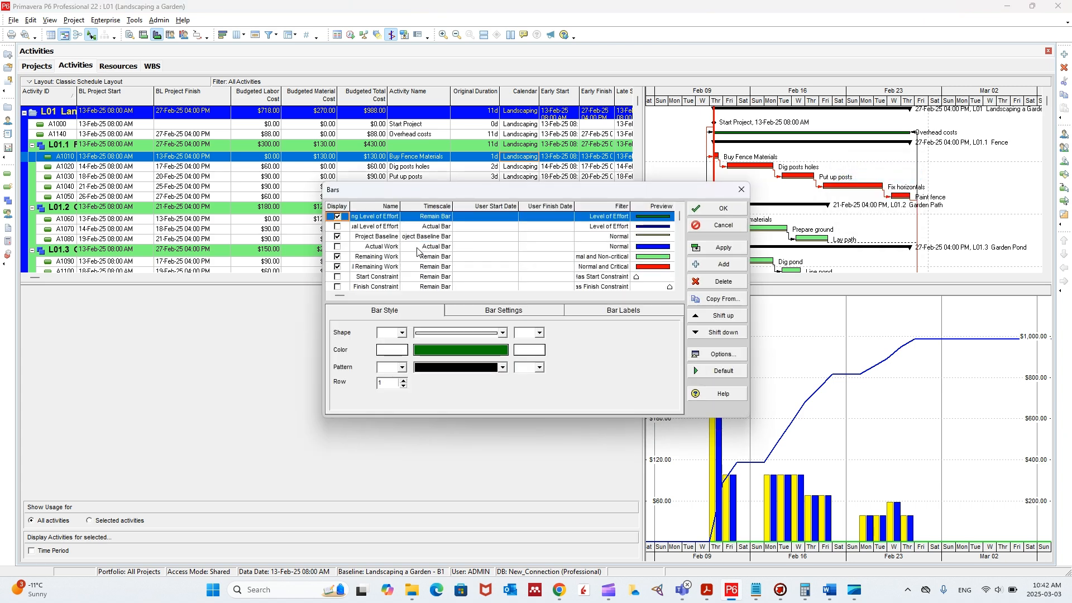
scroll(424, 254, down, 5)
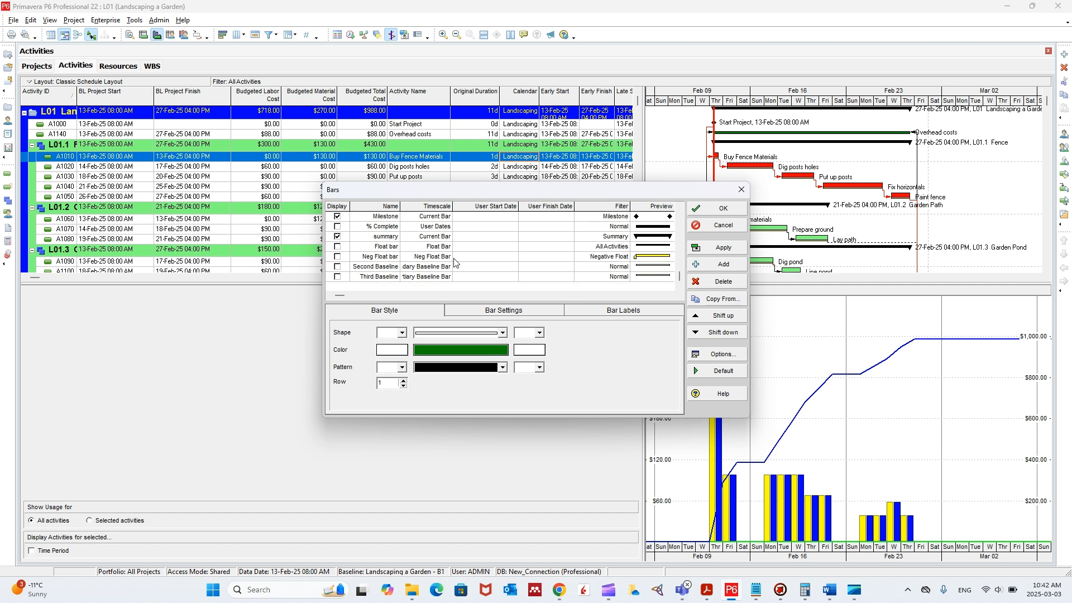
scroll(455, 263, up, 1)
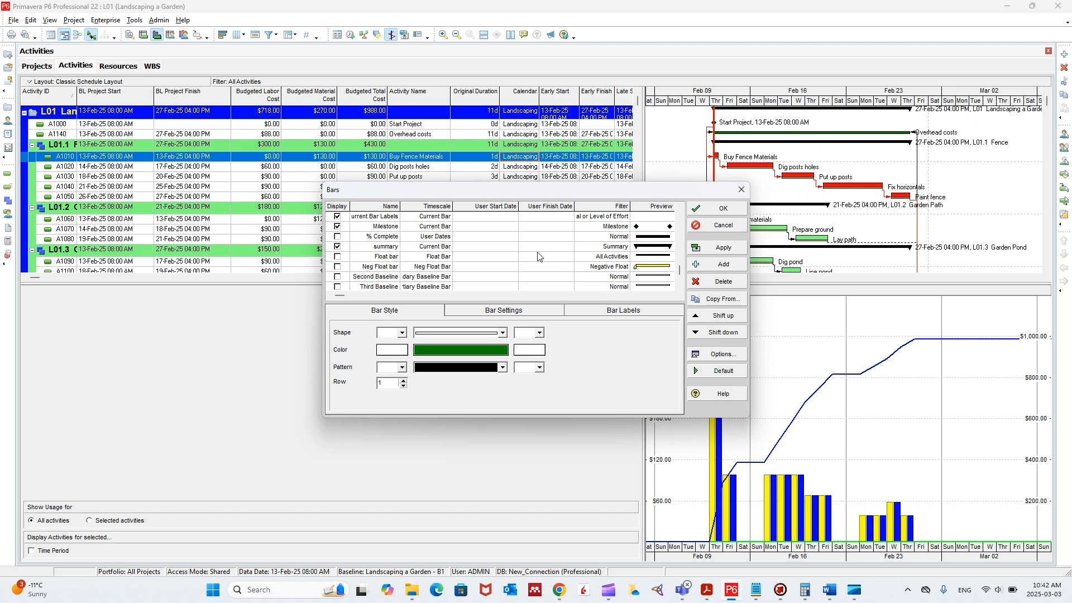
click(339, 248)
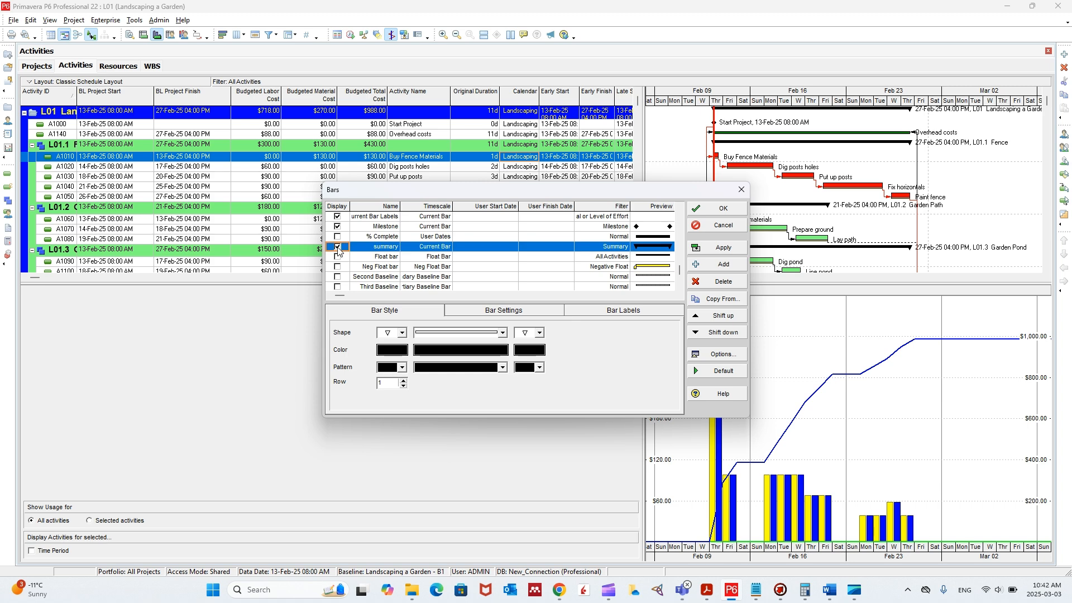
click(720, 208)
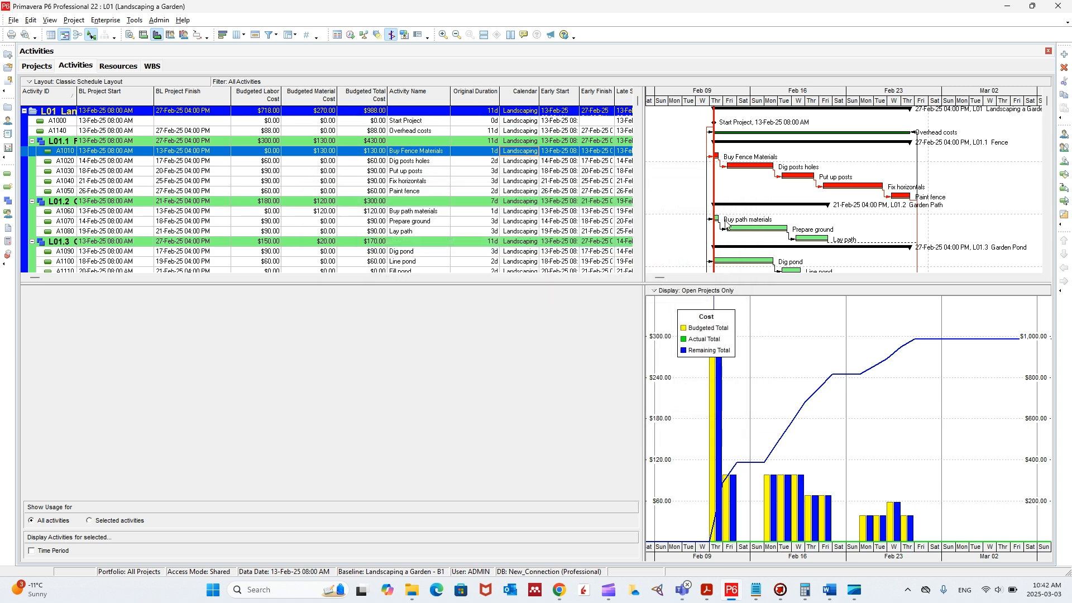
- Reopen the Gantt chart's bar settings and turn the summary bar's display back on
right_click(845, 144)
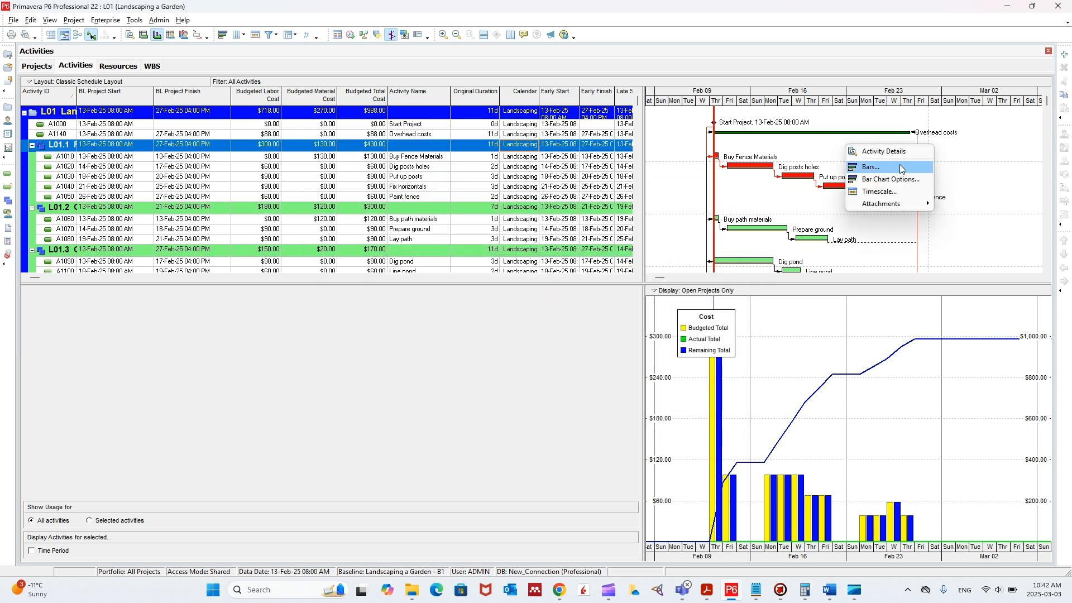
click(881, 168)
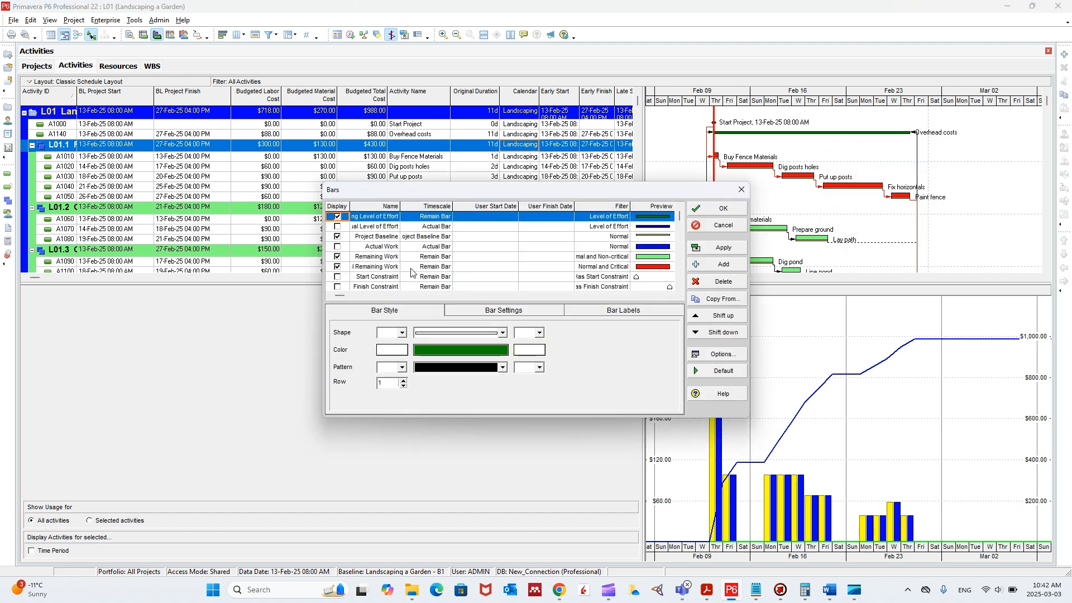
scroll(382, 276, down, 3)
scroll(396, 273, down, 2)
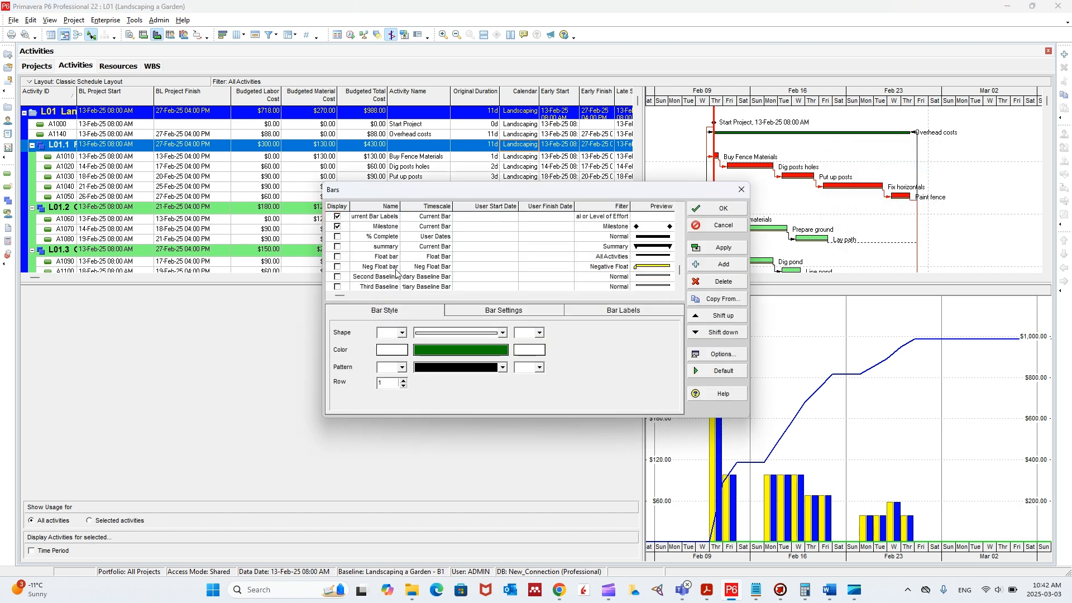
click(341, 247)
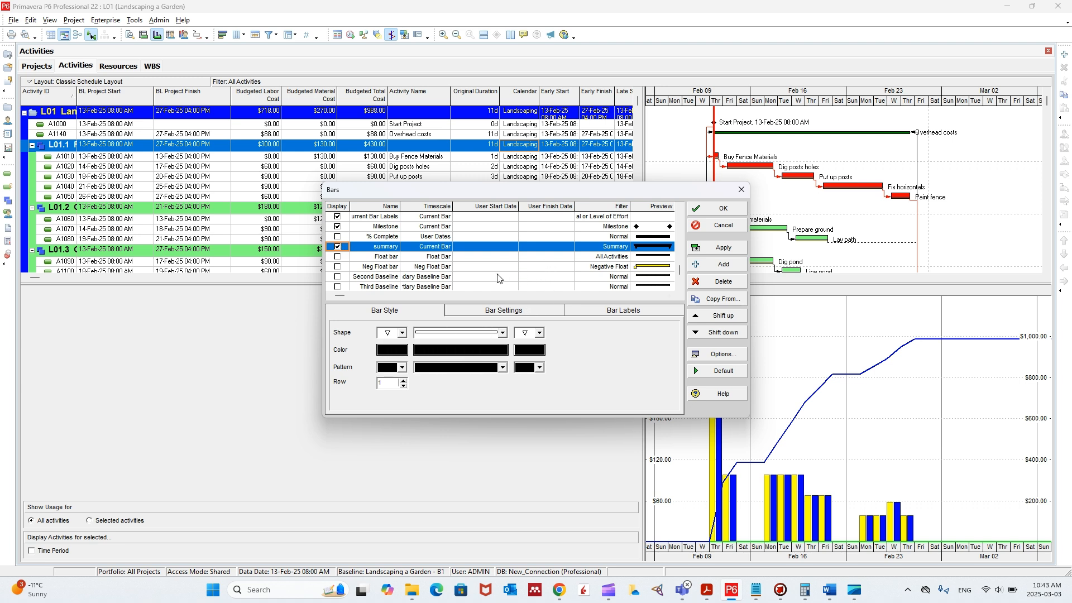
scroll(516, 265, up, 3)
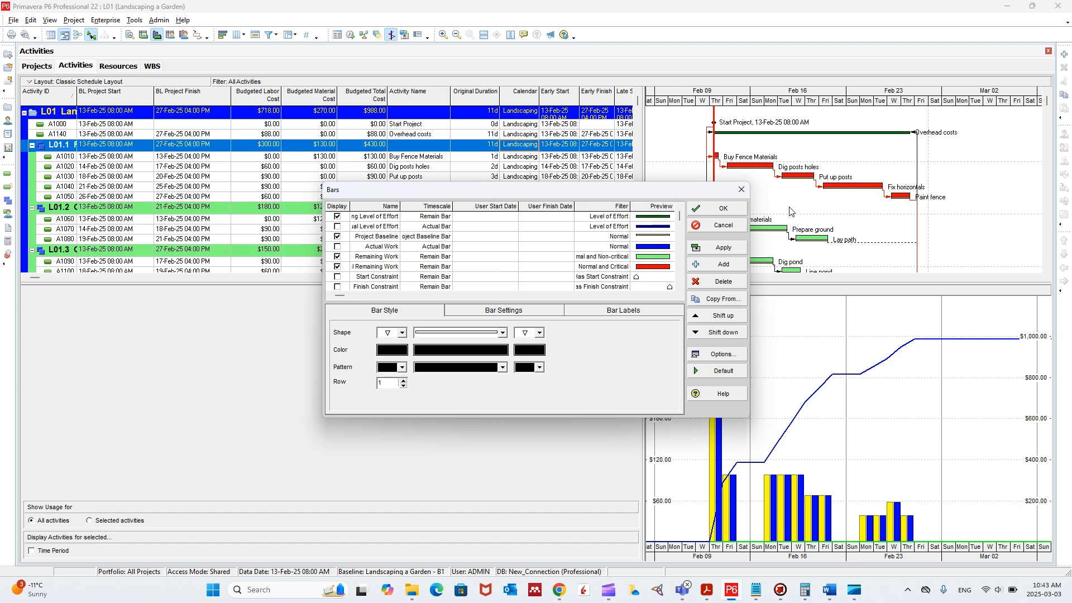
- Hide the Milestone bar and apply the change, display it again, and confirm the bar settings
drag(698, 193, 572, 170)
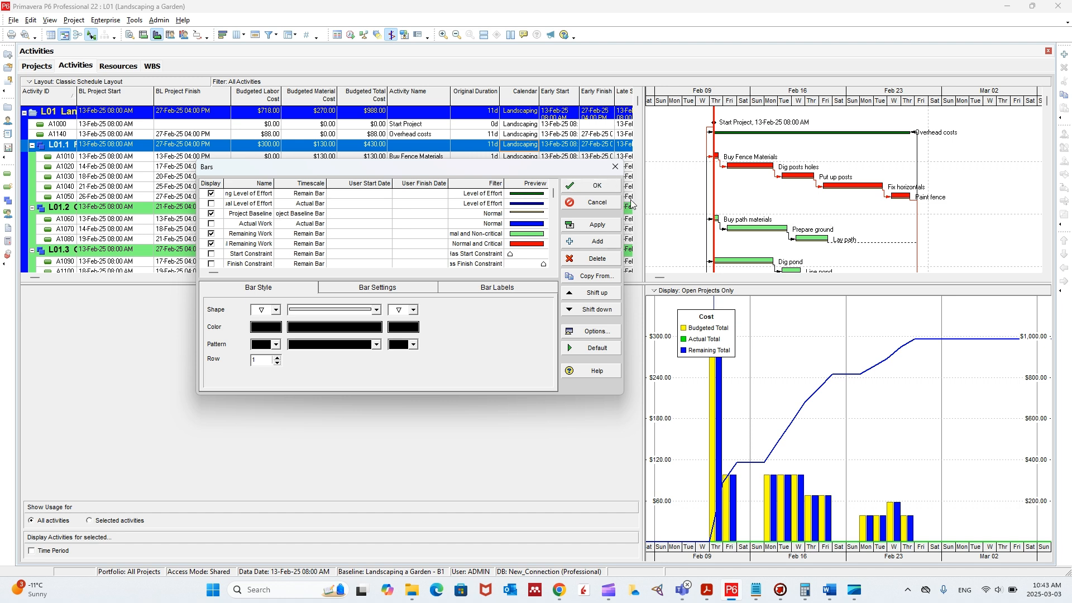
scroll(536, 234, down, 3)
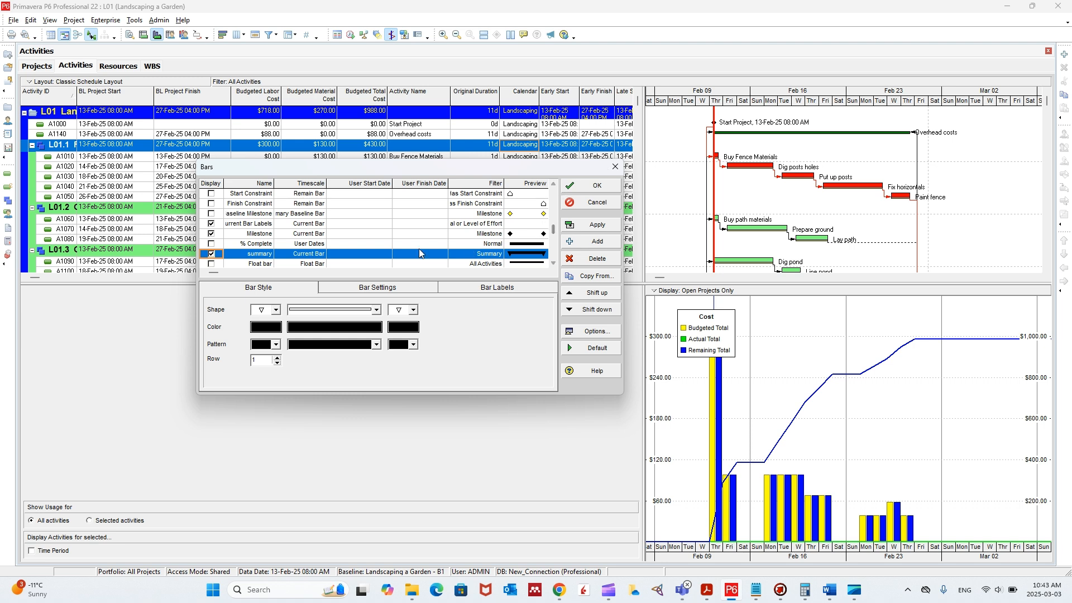
click(212, 236)
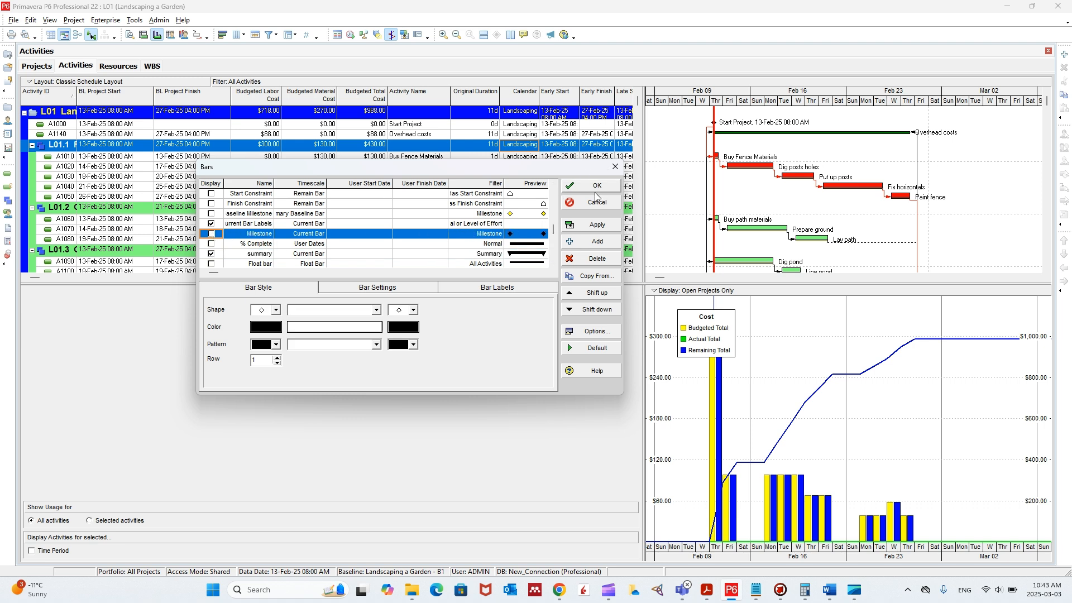
click(596, 225)
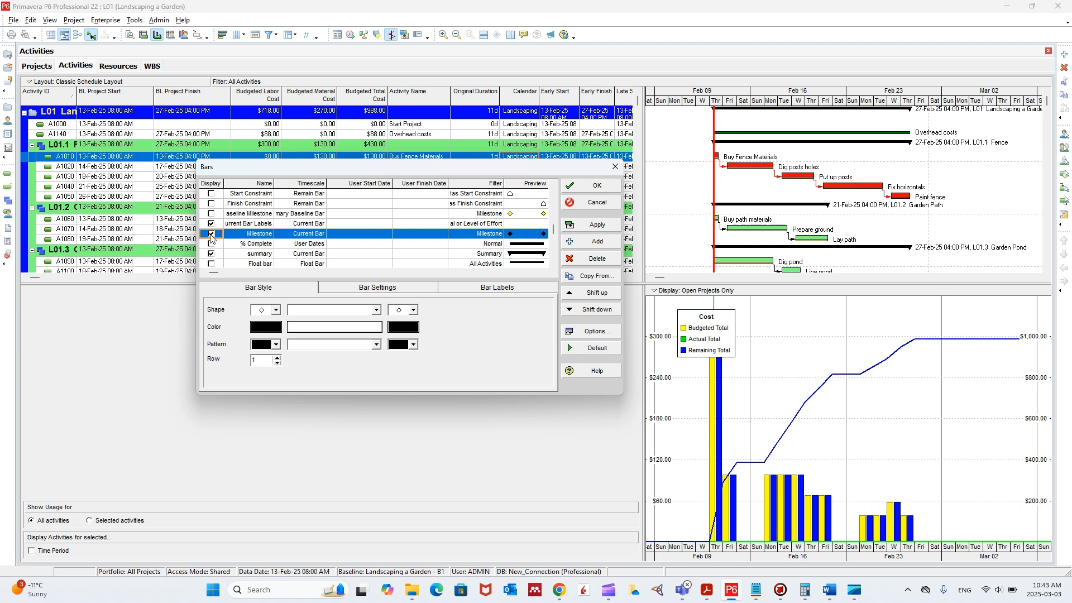
click(595, 224)
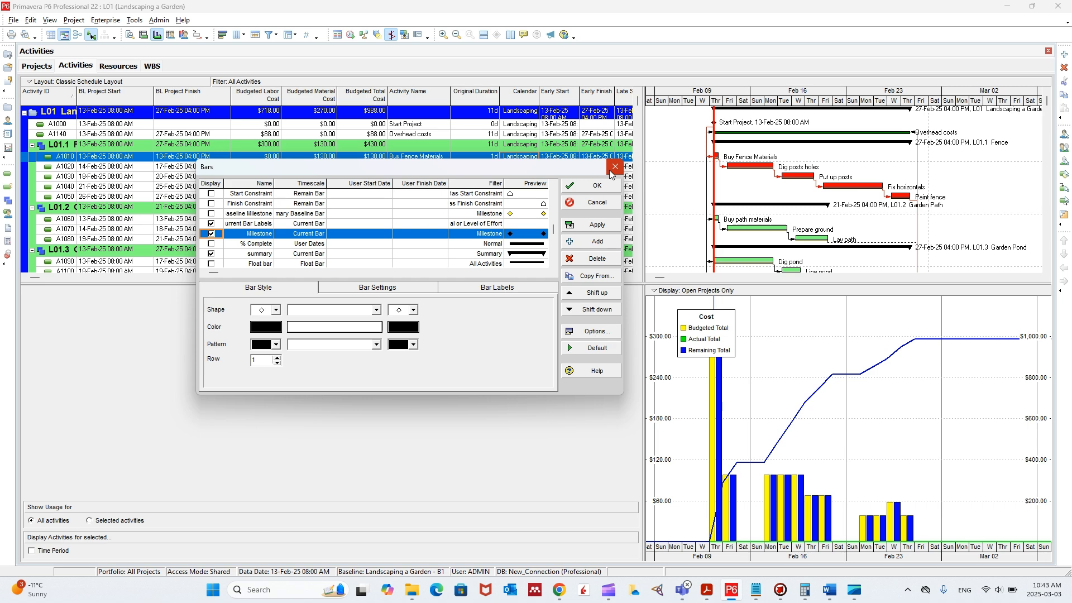
click(596, 185)
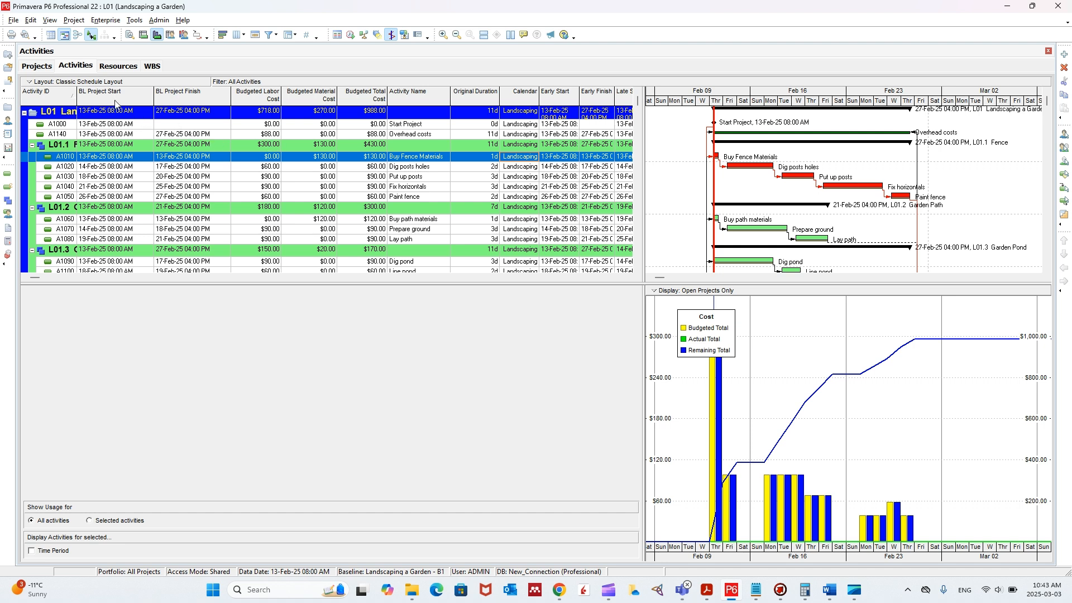
- Preview the schedule's printout, examine its header, activity table, Gantt chart and legend enlarged, and close the preview
click(13, 20)
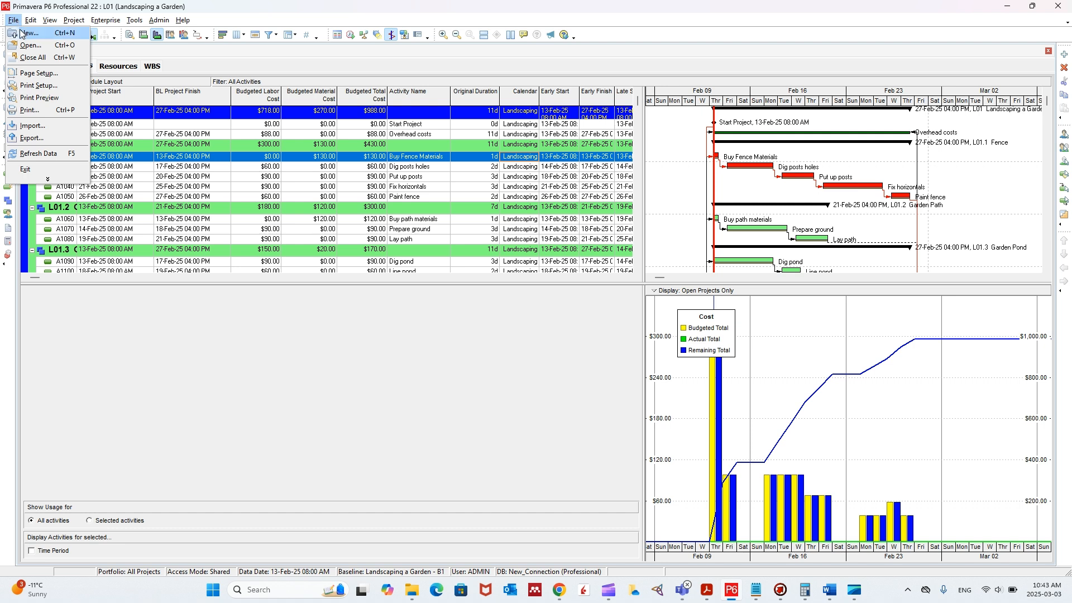
click(56, 103)
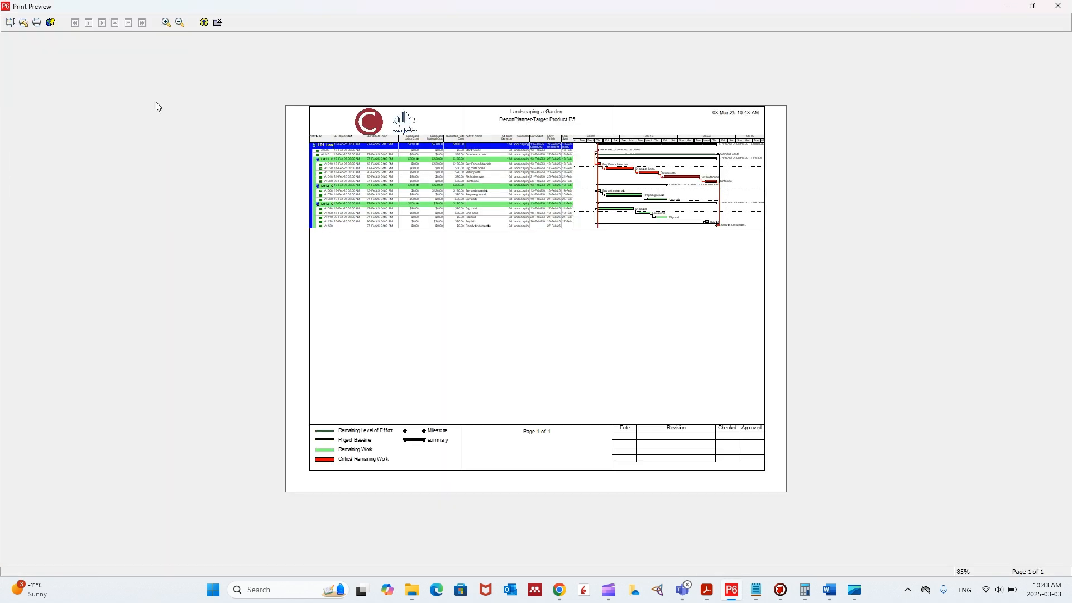
click(525, 169)
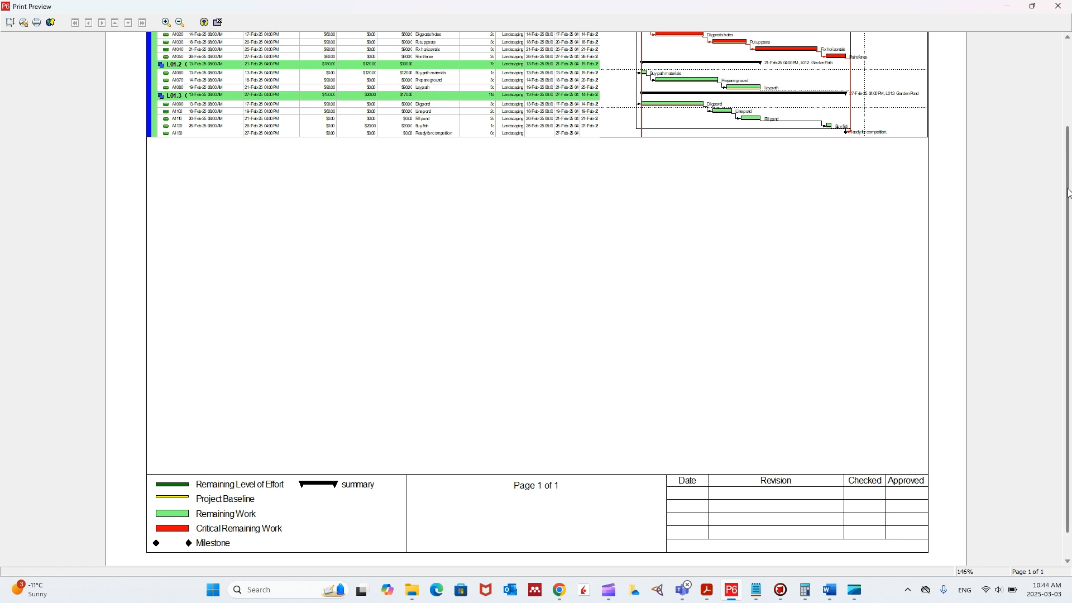
scroll(1069, 194, up, 3)
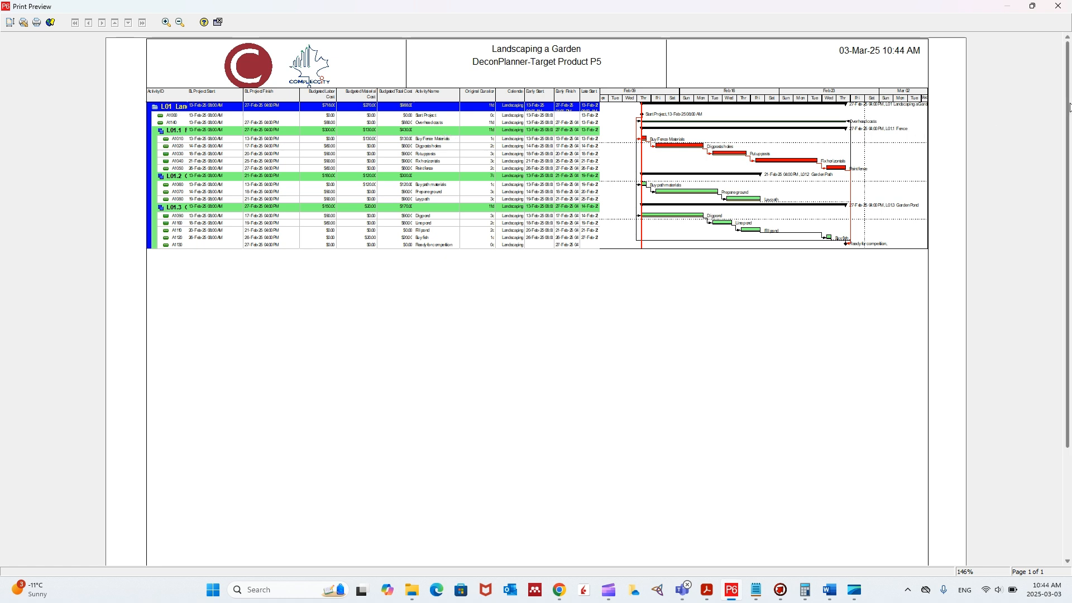
mouse_move(1069, 110)
mouse_down()
mouse_move(1070, 204)
mouse_move(1067, 113)
mouse_up()
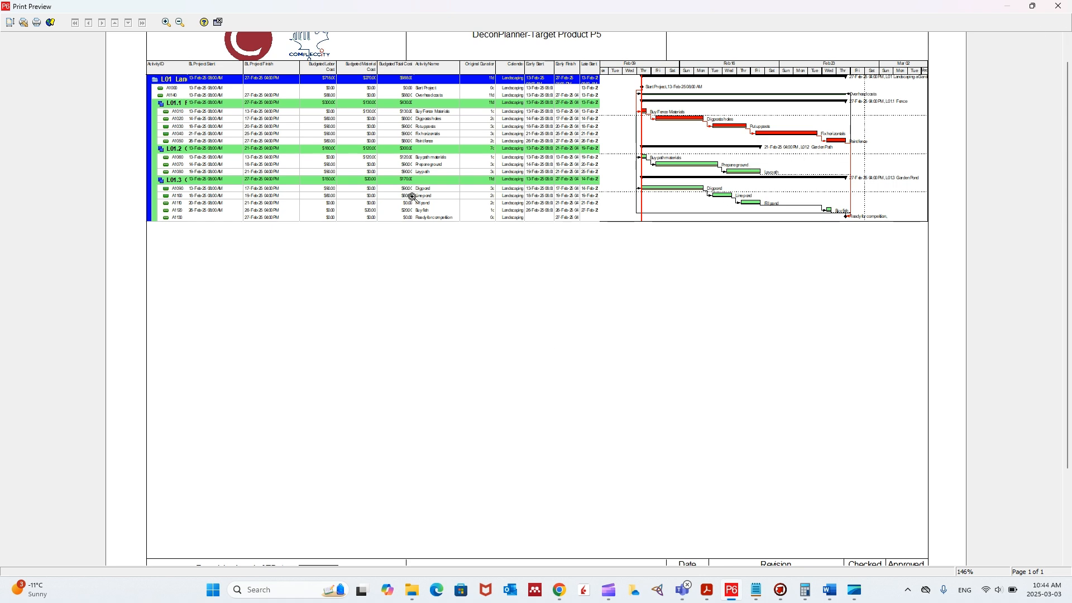
click(1059, 10)
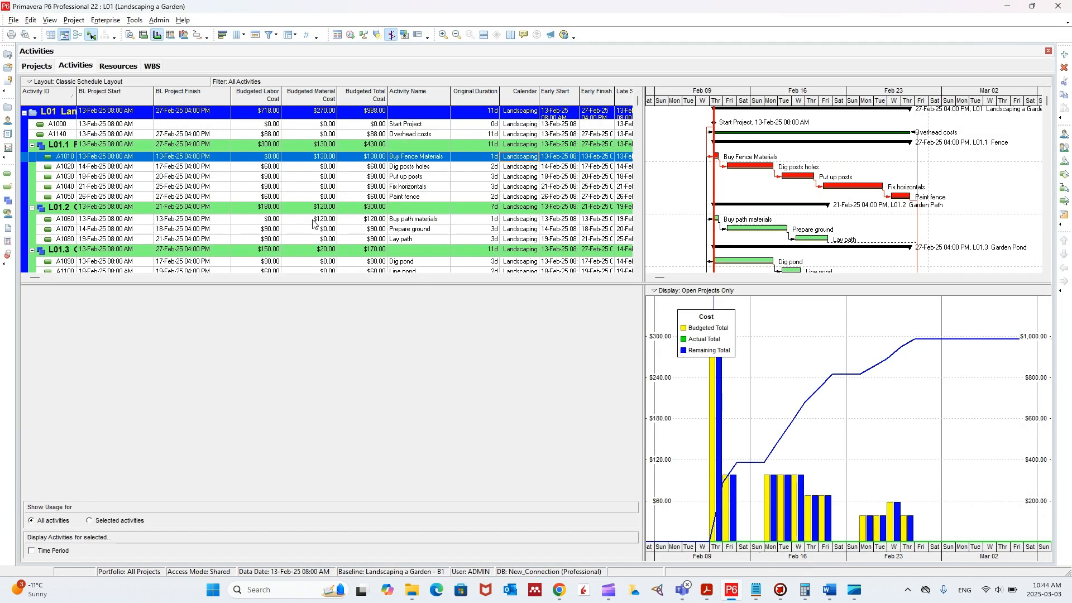
- Open the page setup for the printout and set the top margin to 0.25
click(13, 20)
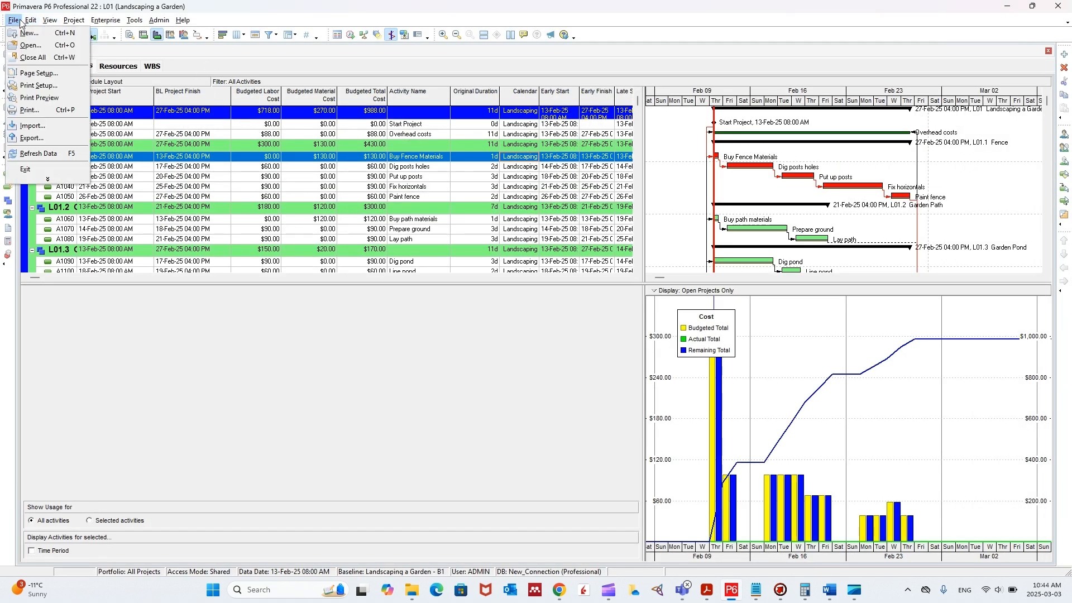
key(Escape)
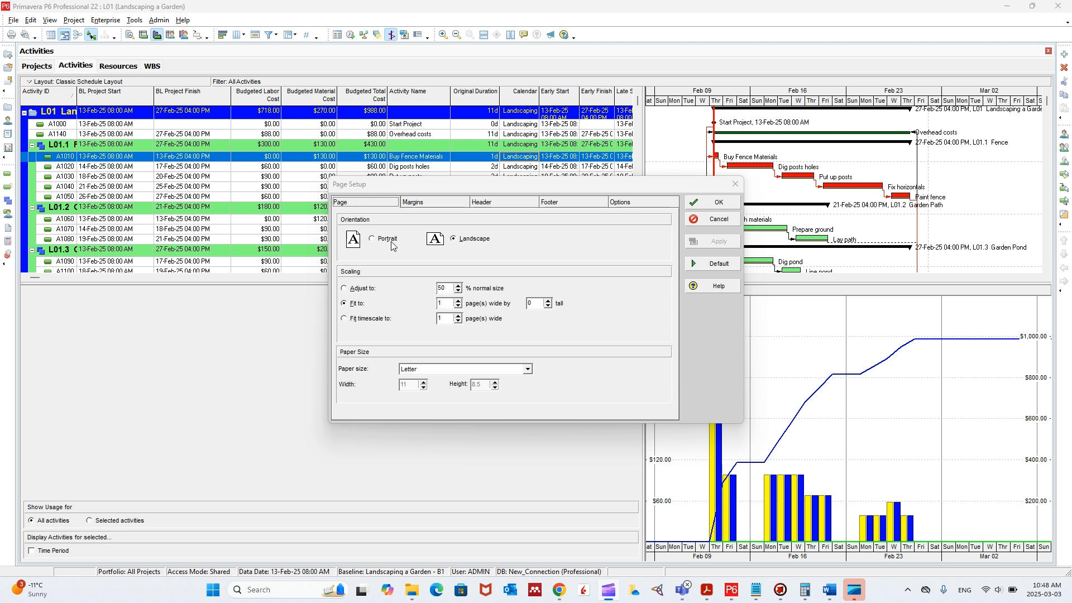
click(414, 206)
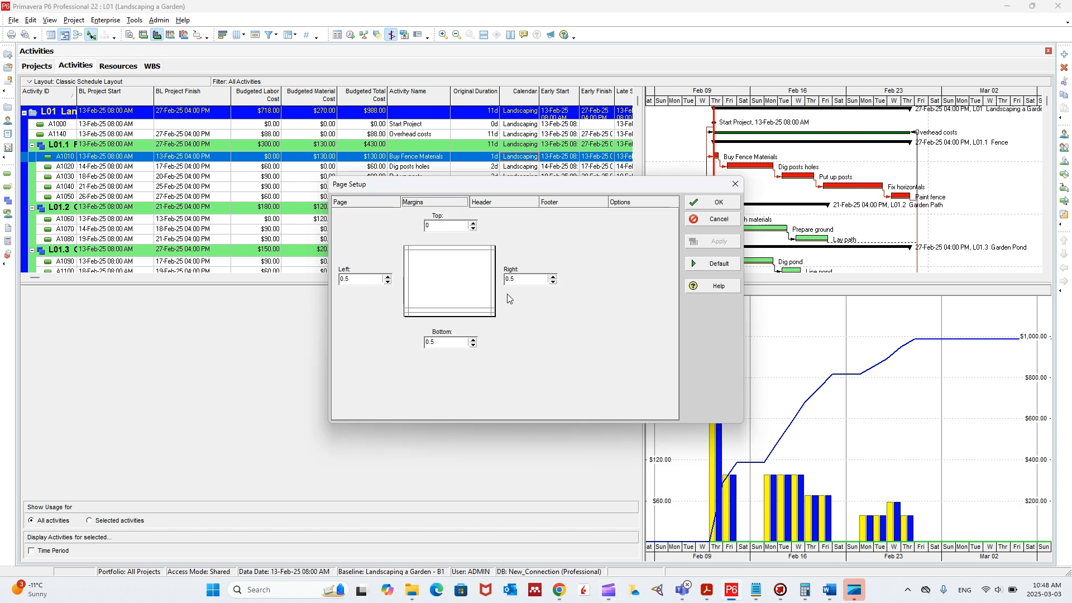
click(472, 222)
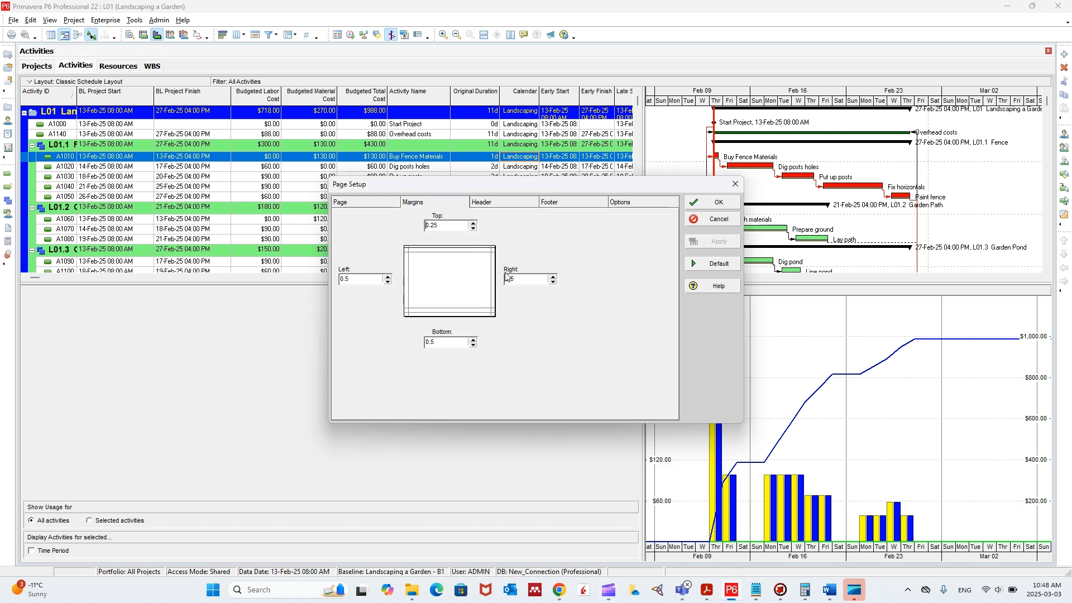
- Try dividing the page header into more sections, return it to 3, and review the header's page inclusion choices
click(485, 203)
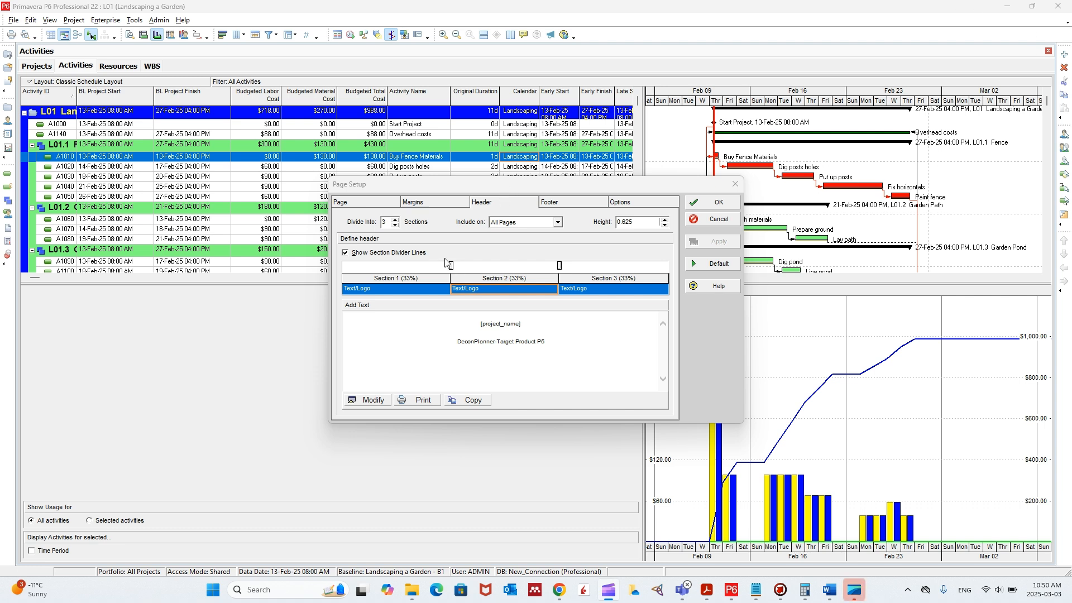
click(395, 219)
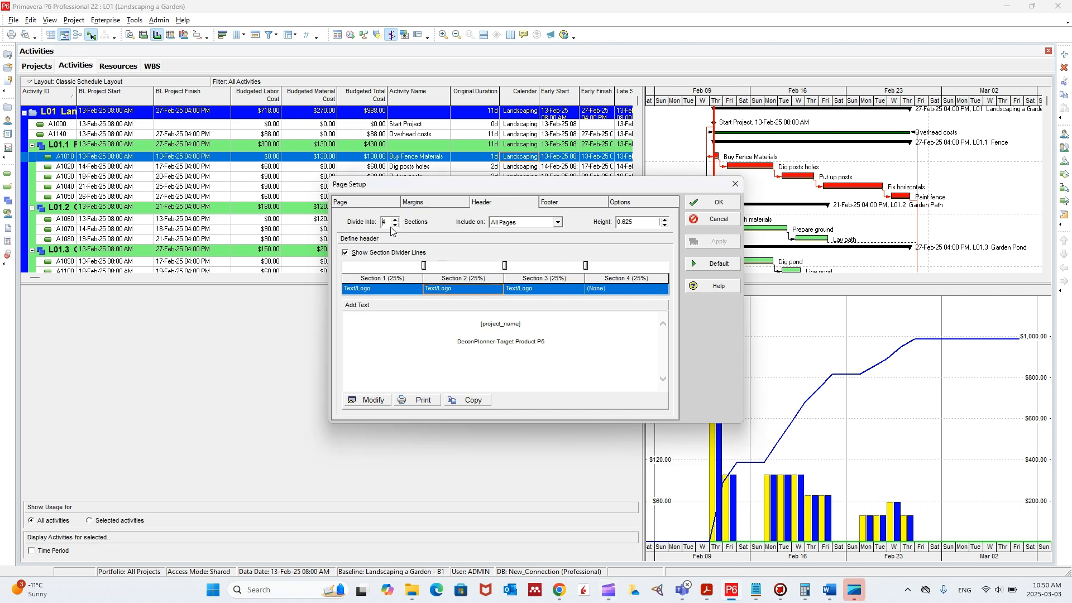
click(396, 219)
click(396, 225)
click(396, 225)
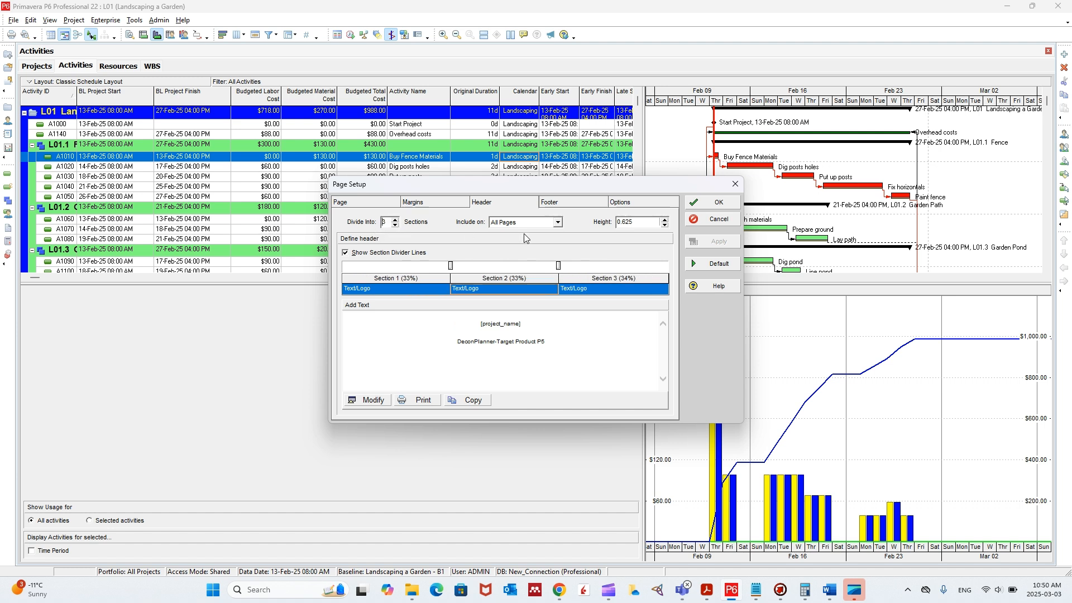
click(545, 228)
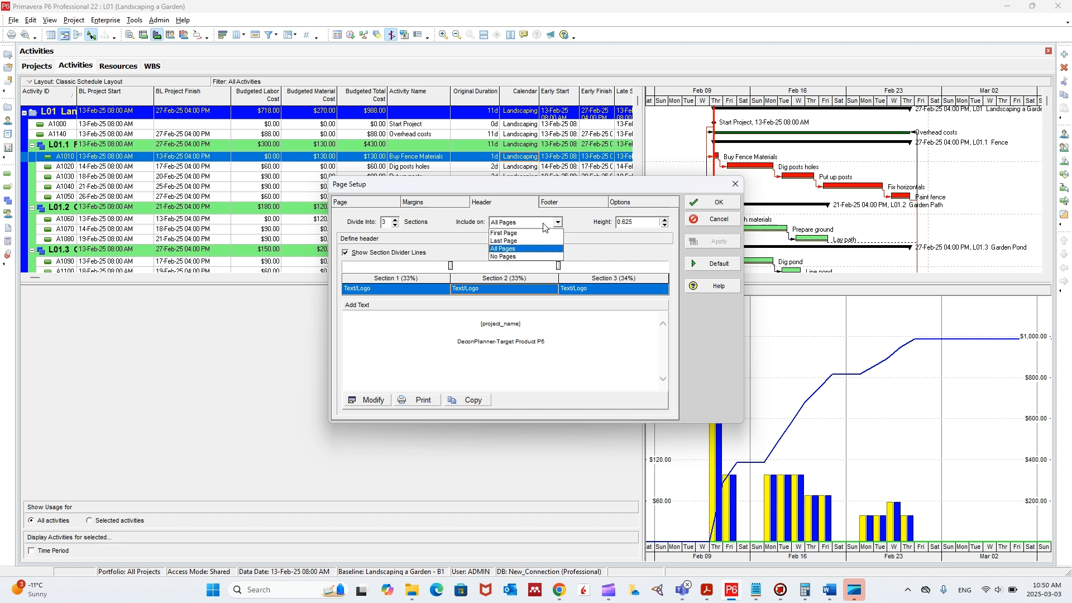
click(536, 215)
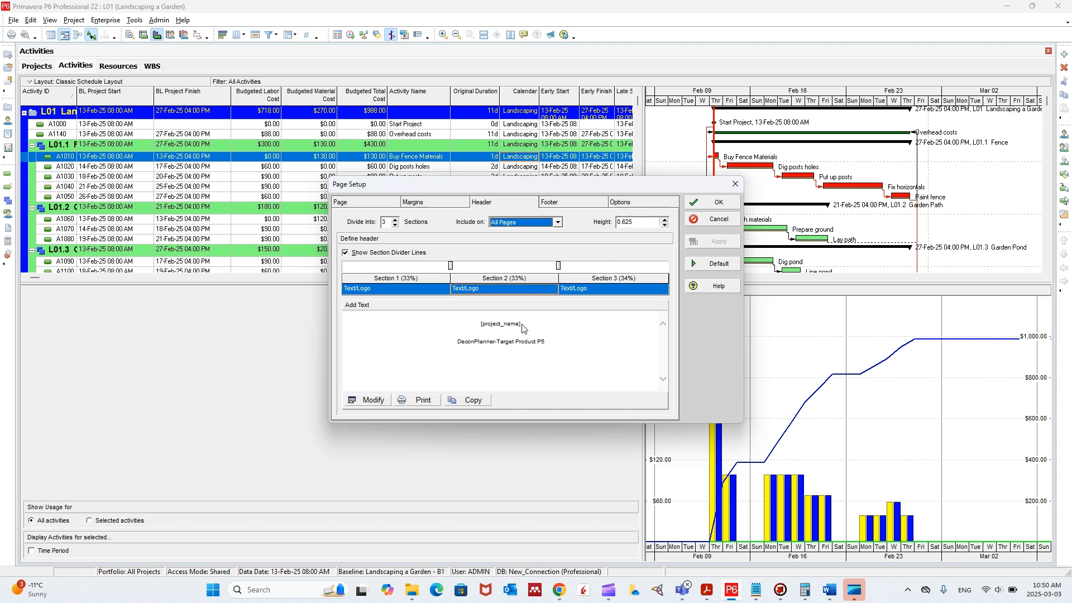
- Open the header's first section for editing and insert another copy of the round red C logo from the desktop pictures
click(371, 290)
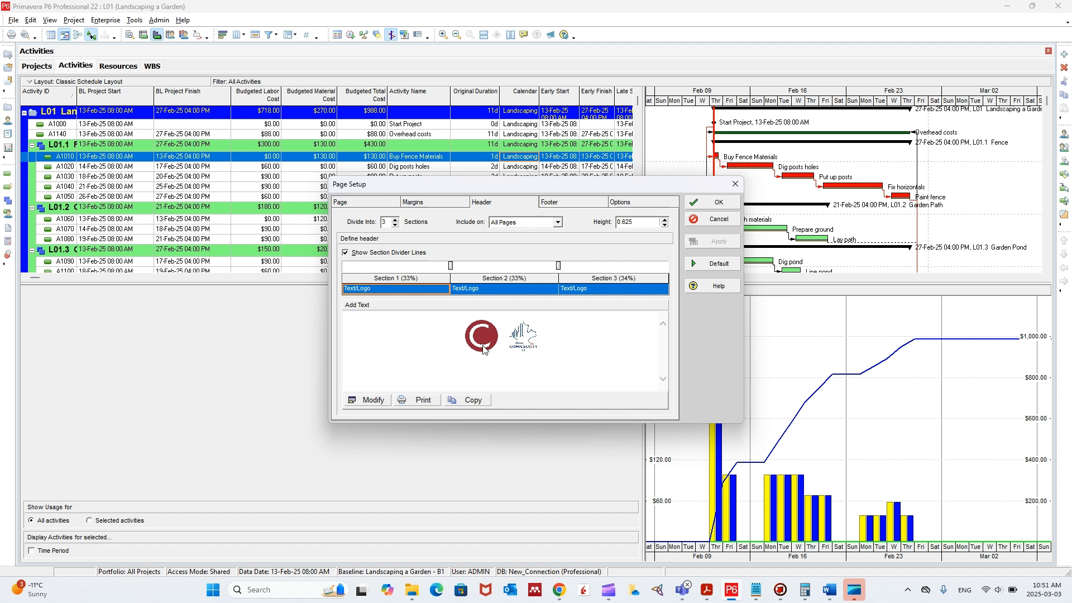
click(379, 400)
click(296, 114)
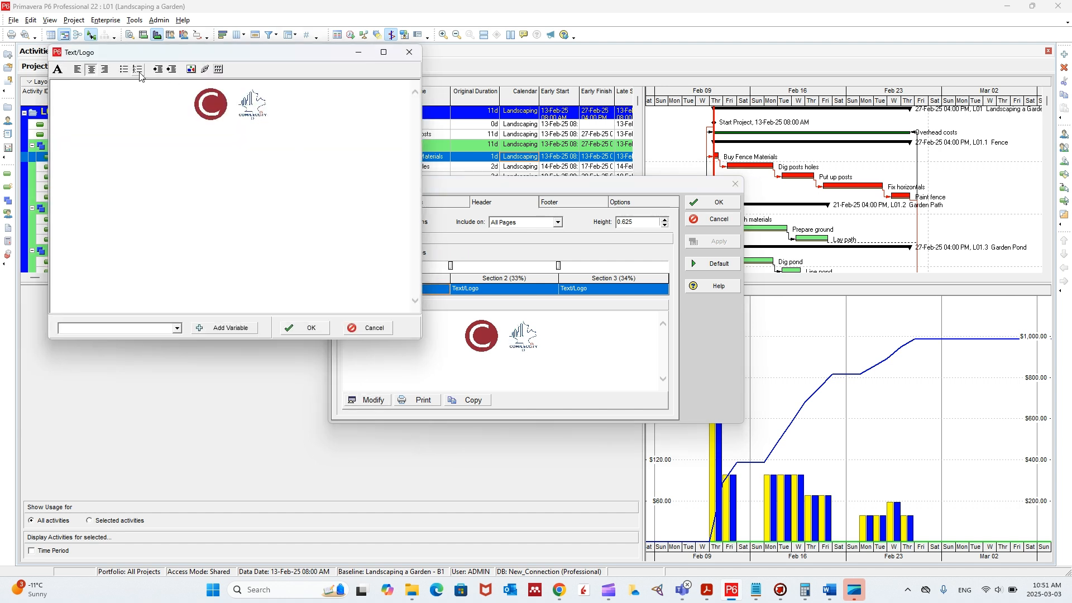
click(191, 68)
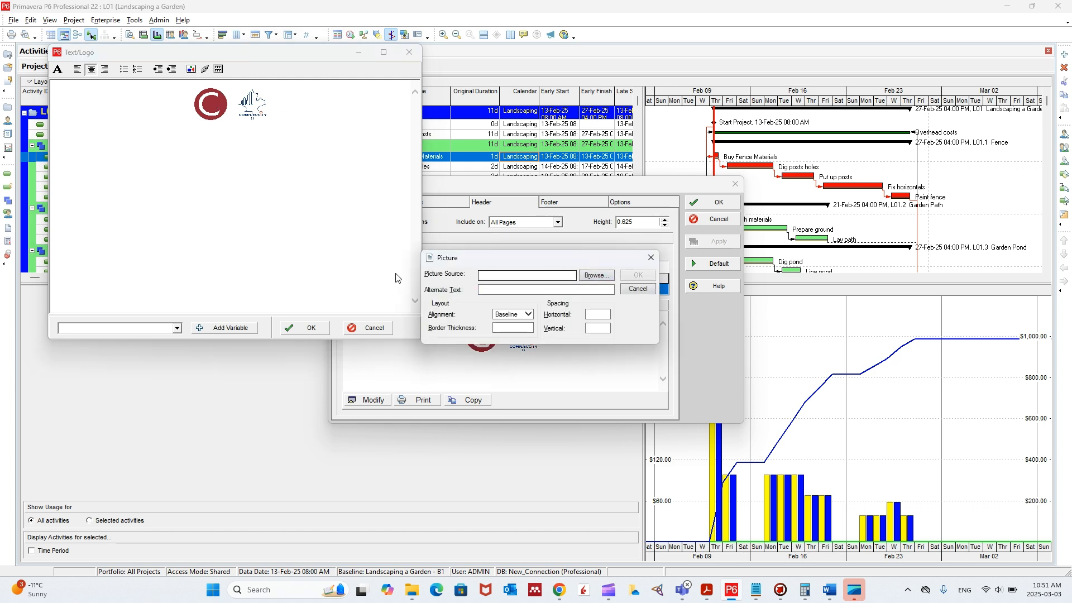
click(598, 276)
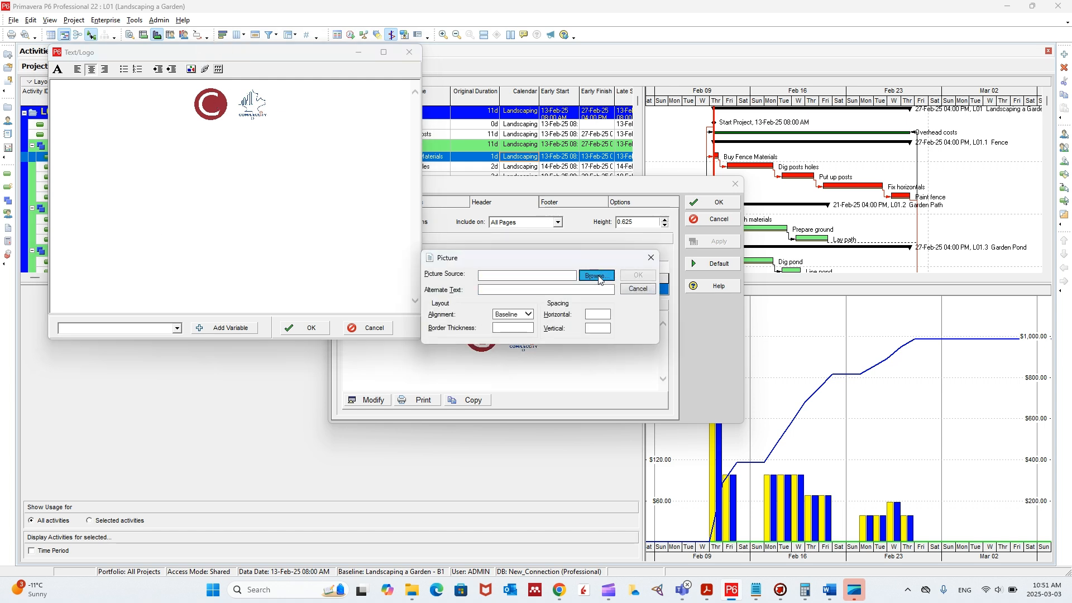
double_click(570, 362)
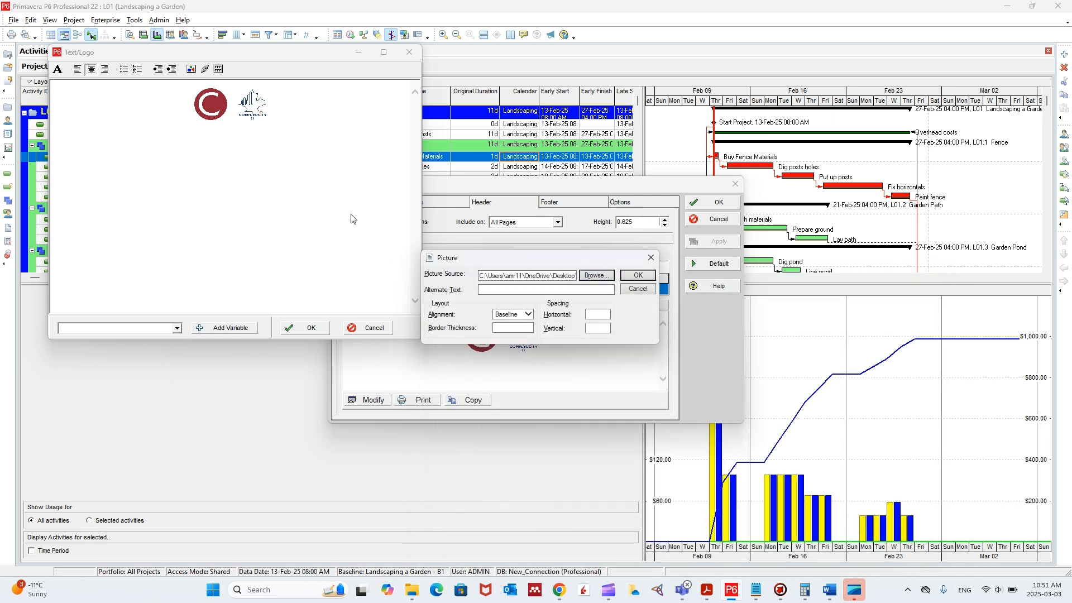
click(646, 279)
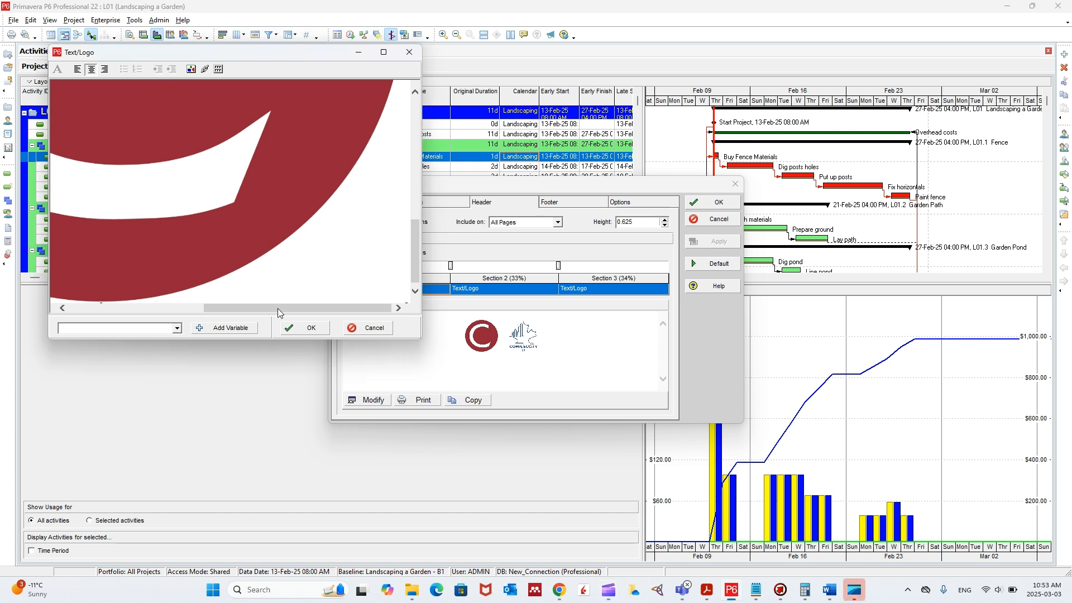
- Shrink the oversized inserted logo until its height roughly matches the two existing header logos
drag(278, 309, 300, 303)
scroll(290, 201, down, 2)
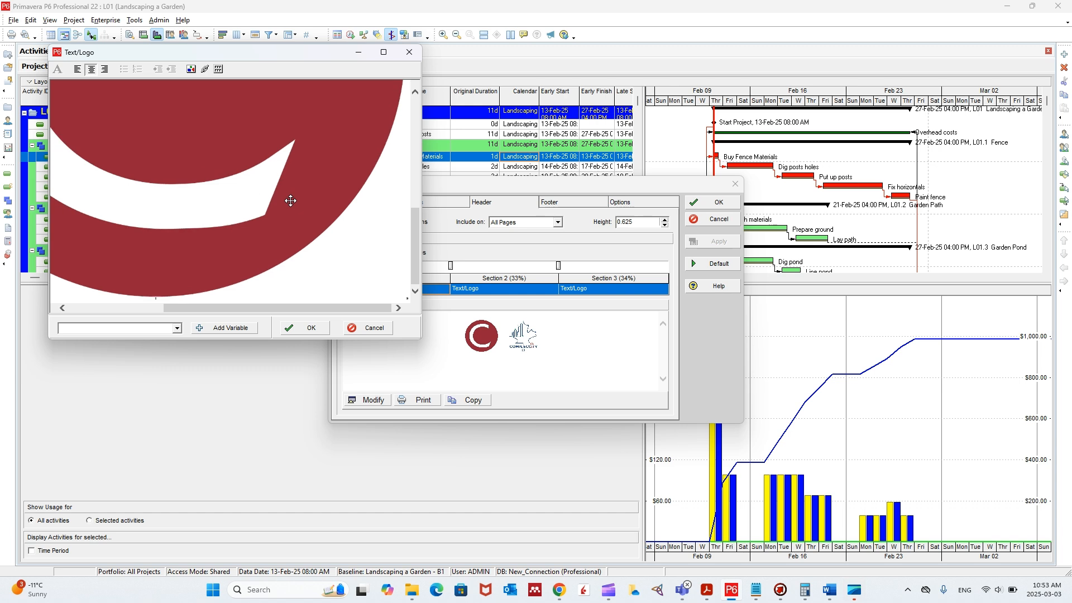
scroll(290, 201, down, 3)
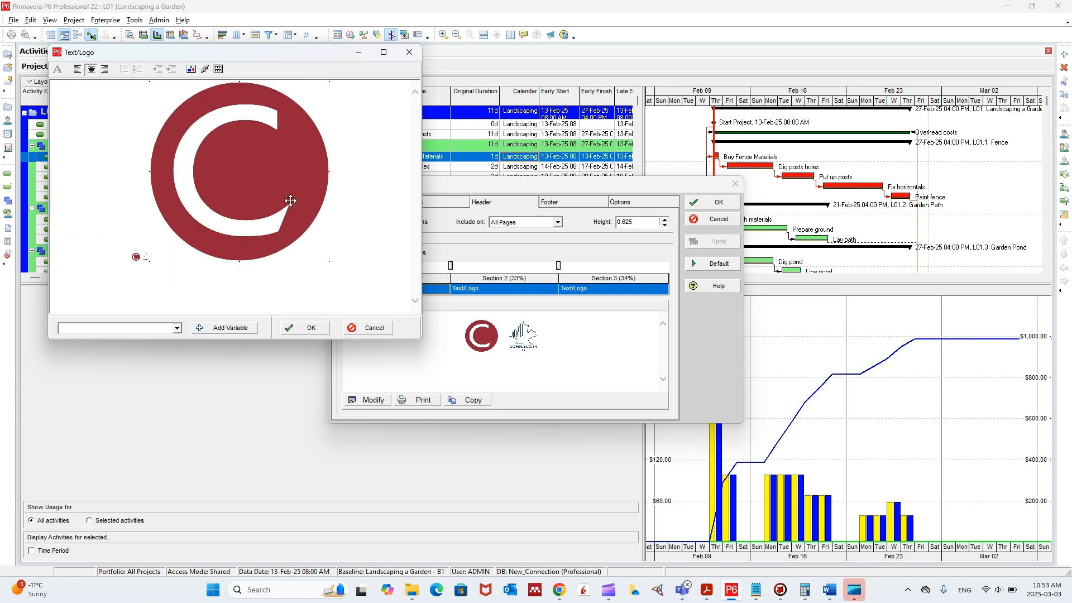
scroll(351, 279, up, 5)
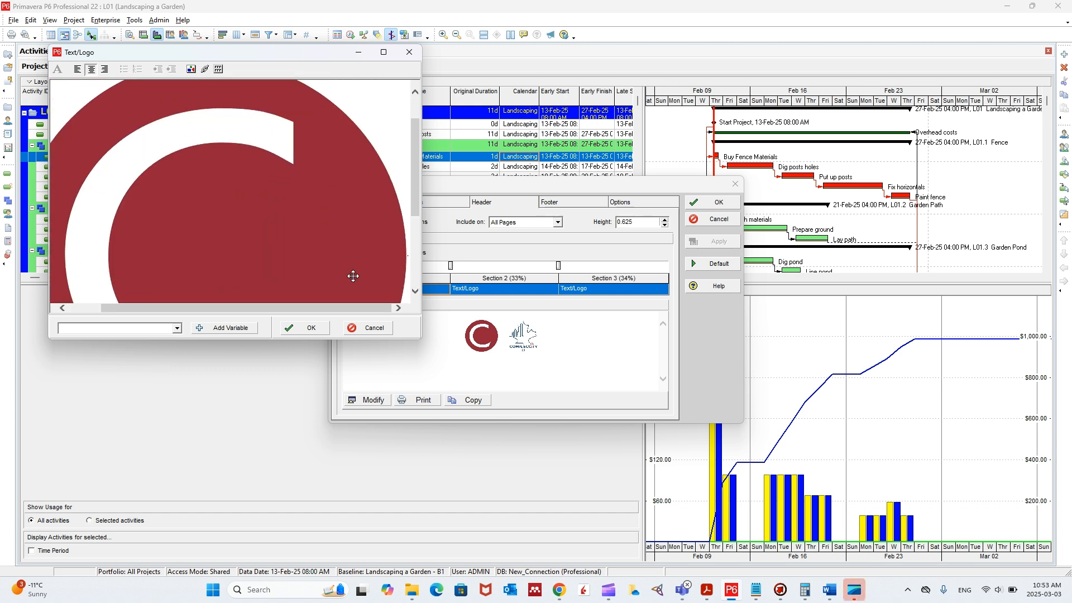
scroll(313, 234, down, 3)
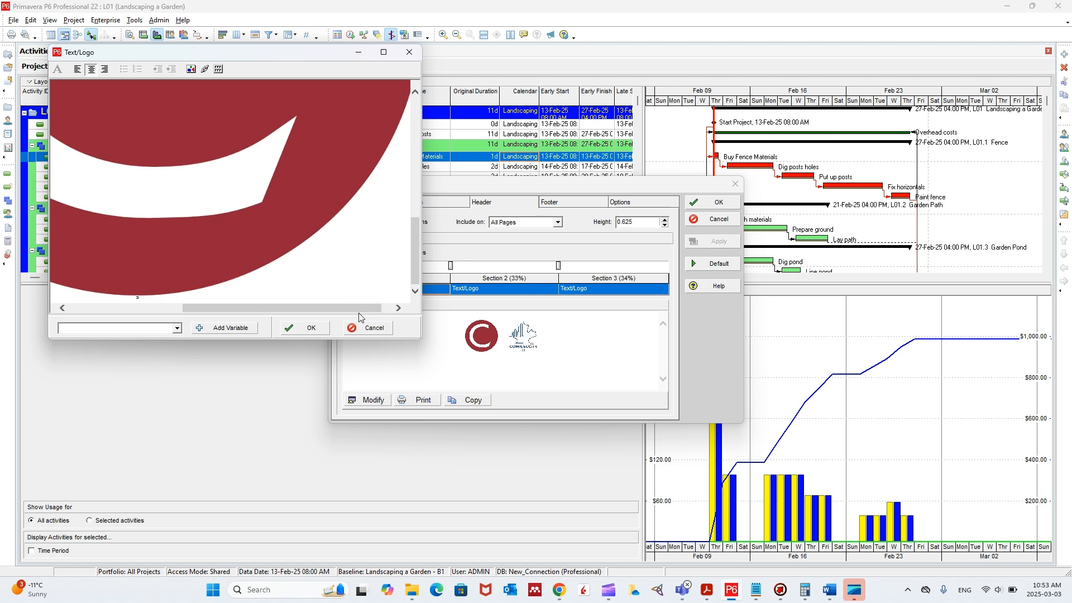
drag(360, 308, 308, 190)
scroll(250, 205, up, 1)
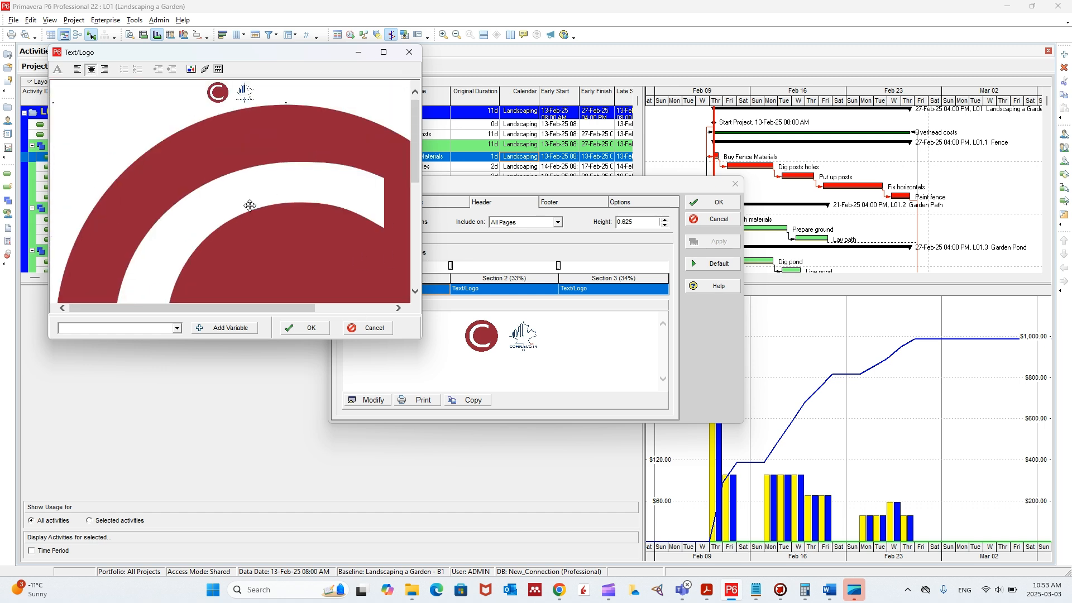
scroll(249, 206, down, 3)
scroll(249, 205, down, 3)
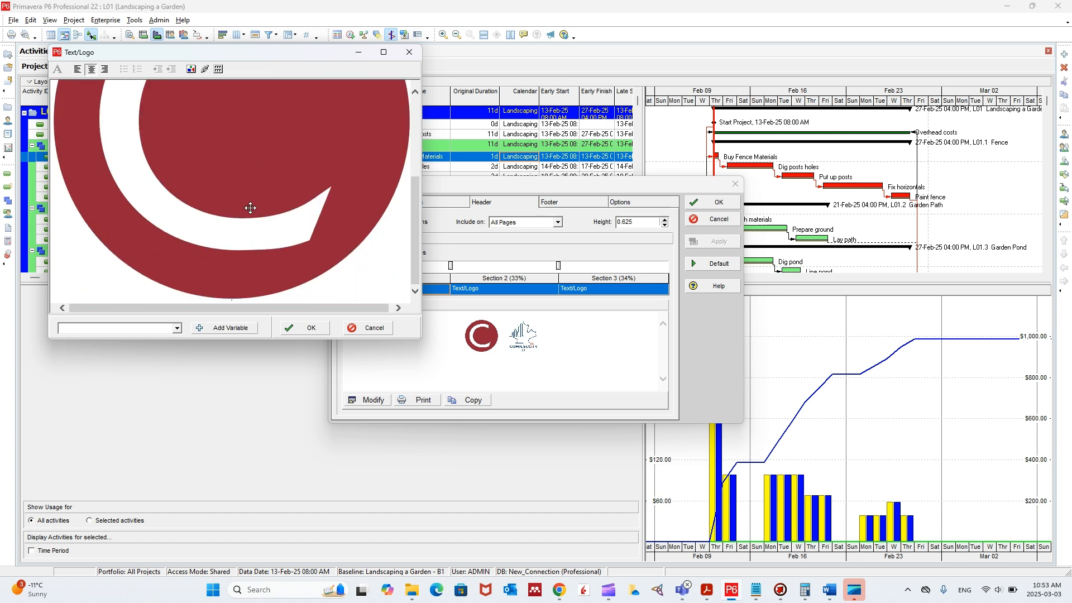
scroll(362, 259, up, 5)
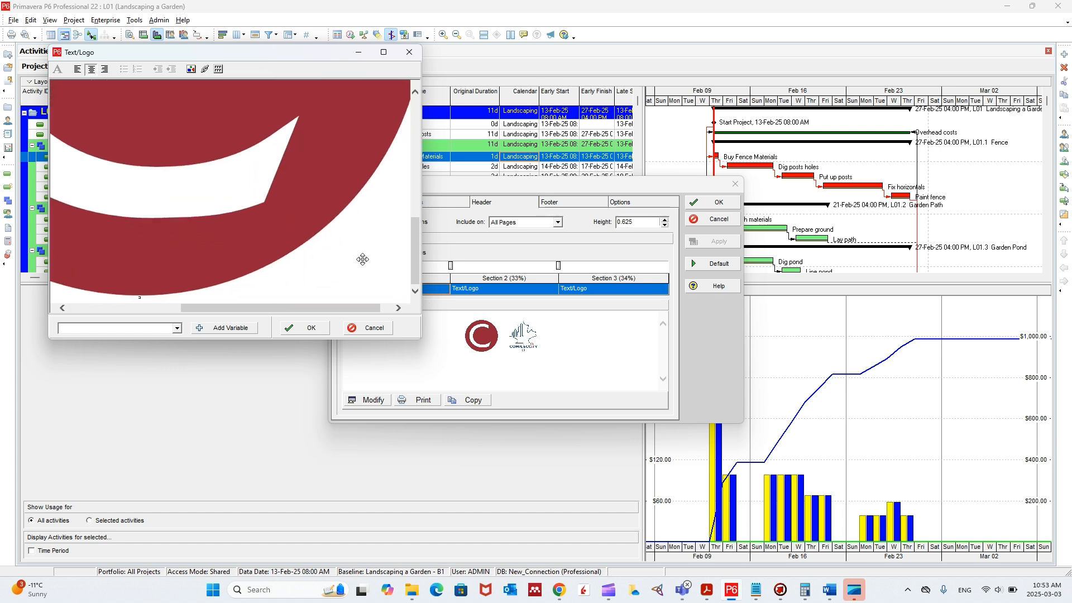
drag(371, 309, 281, 151)
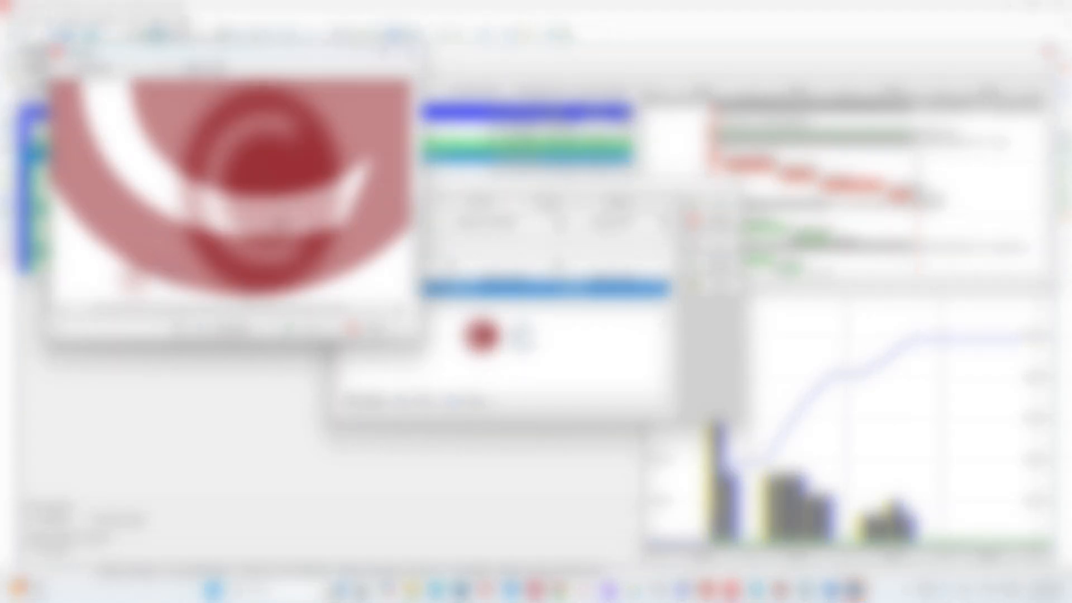
drag(260, 134, 259, 95)
- Narrow the stretched logo to a round shape, slightly smaller than the existing red C logo
scroll(260, 95, up, 2)
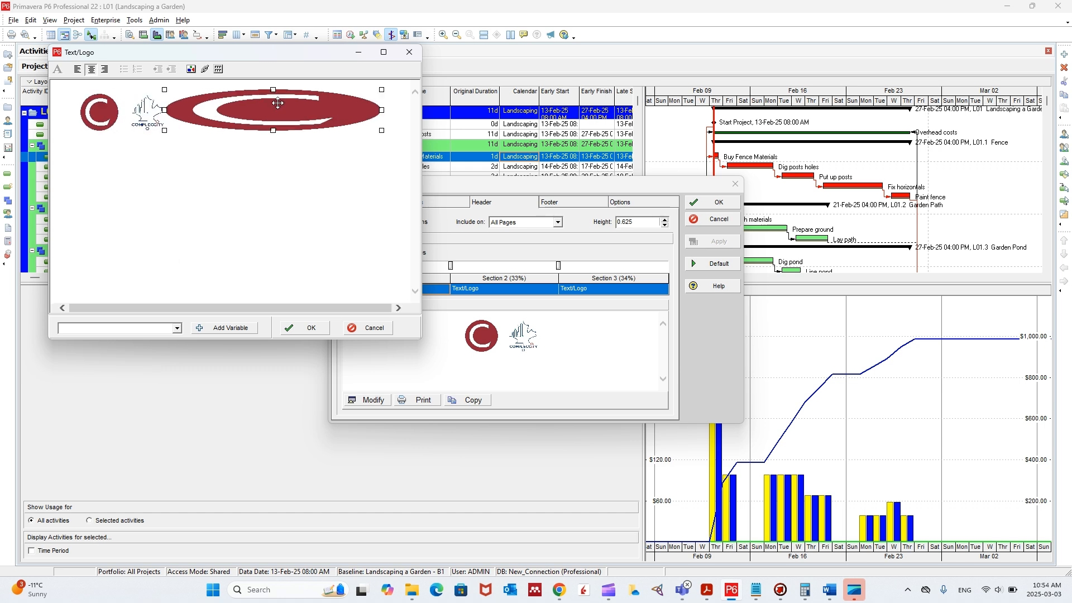
click(302, 106)
click(364, 109)
drag(384, 110, 260, 115)
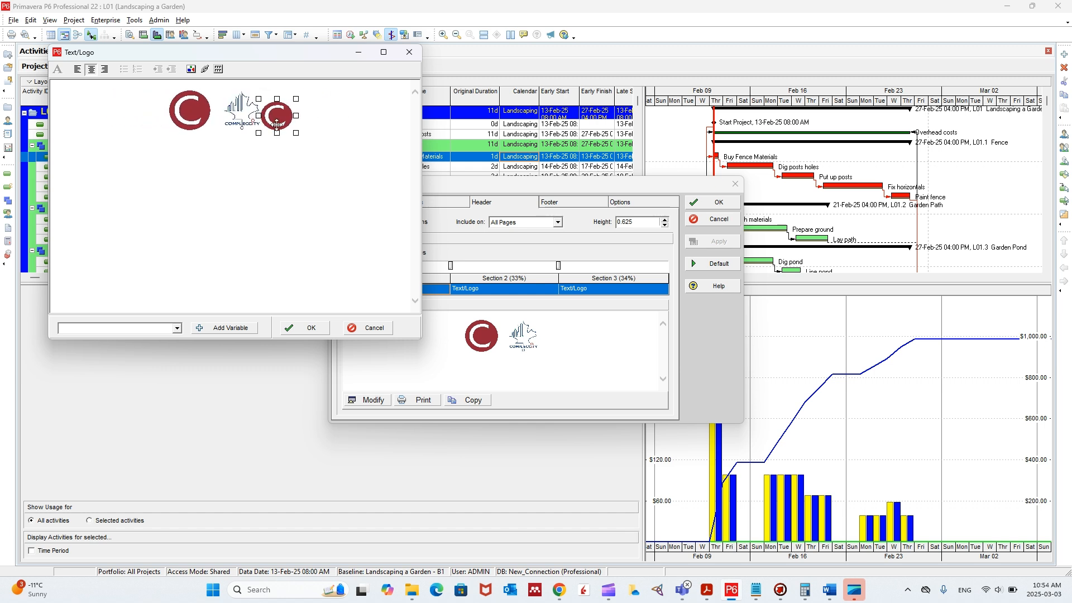
- Enter the text "Hello world" beneath the logos, replacing the placeholder characters
click(330, 132)
text(fsd)
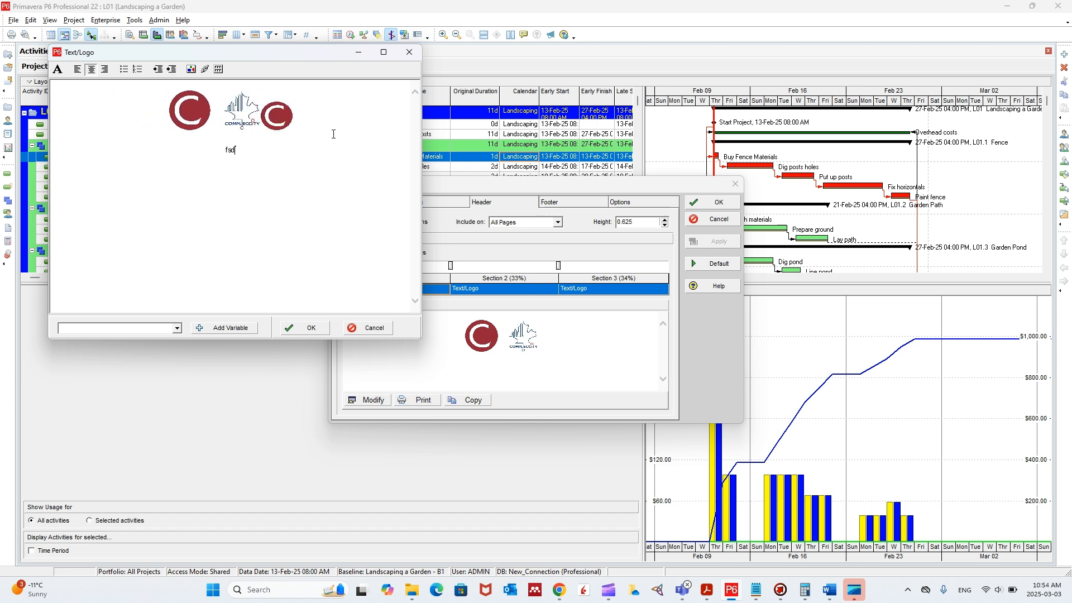
text(fdsfdsfds)
double_click(241, 149)
text(Hello world)
key(Return)
key(Return)
- Add the Data Date variable after "Hello world" and confirm the first header section's content
click(176, 328)
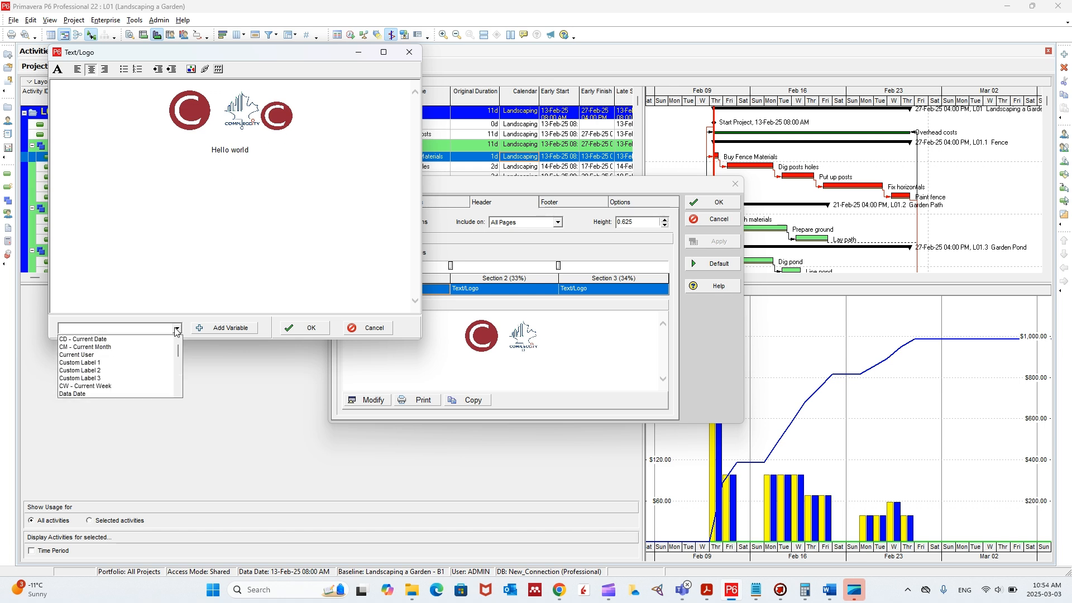
scroll(124, 365, down, 2)
scroll(123, 370, down, 2)
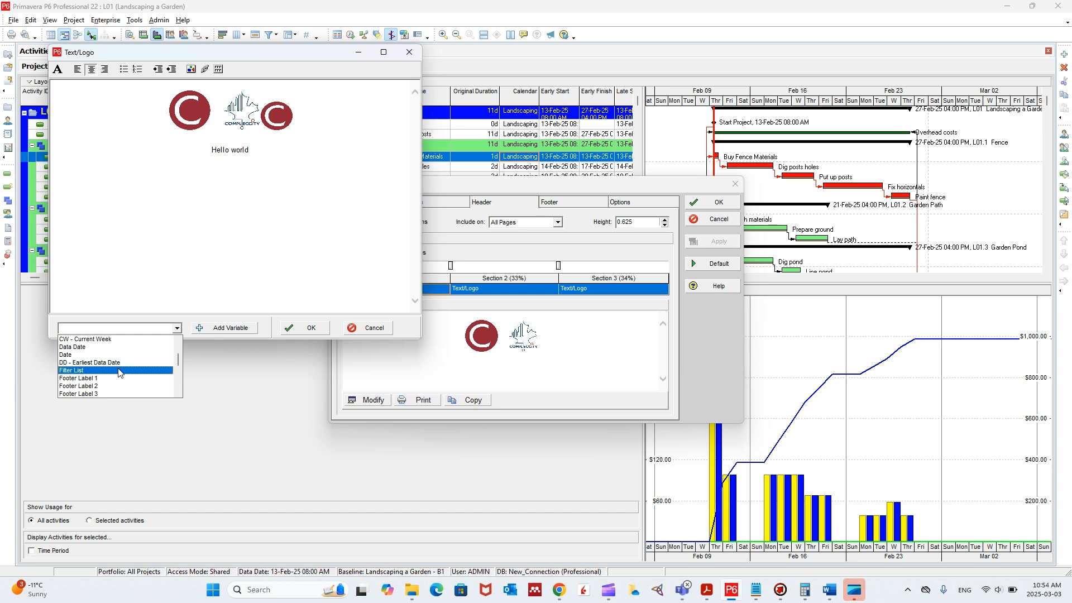
click(80, 349)
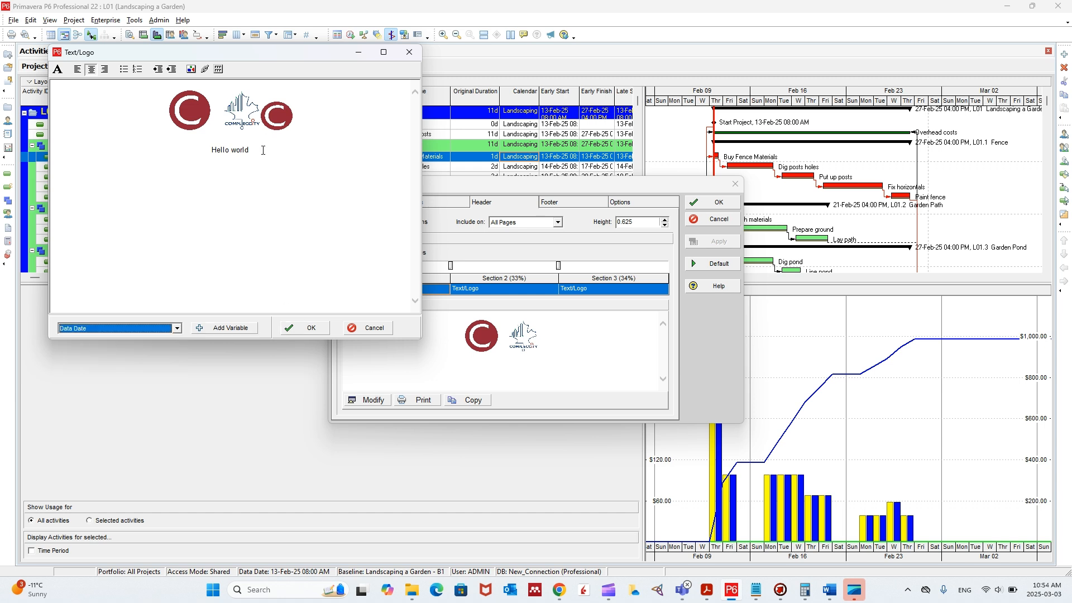
click(223, 328)
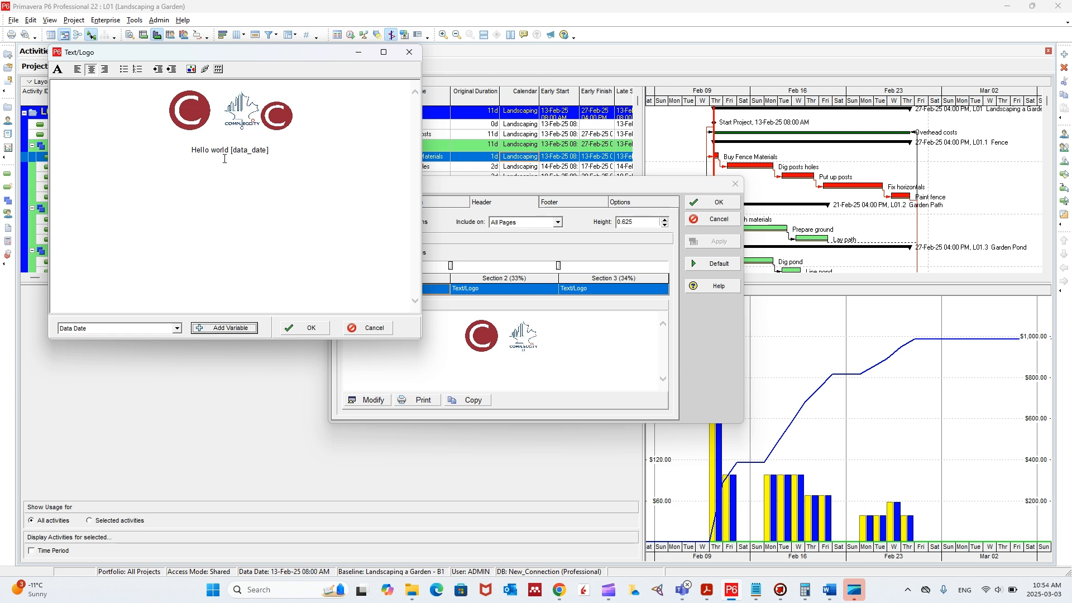
click(270, 124)
click(307, 327)
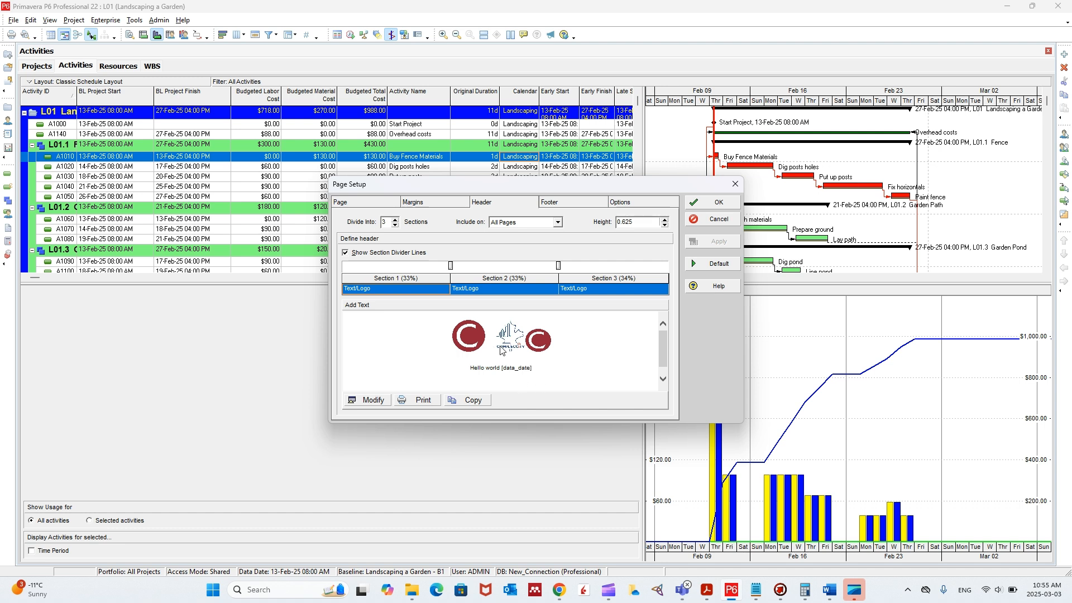
- Delete the "DeconPlanner-Target Product P6" line from the header's second section, keeping the project name variable, and confirm
click(501, 288)
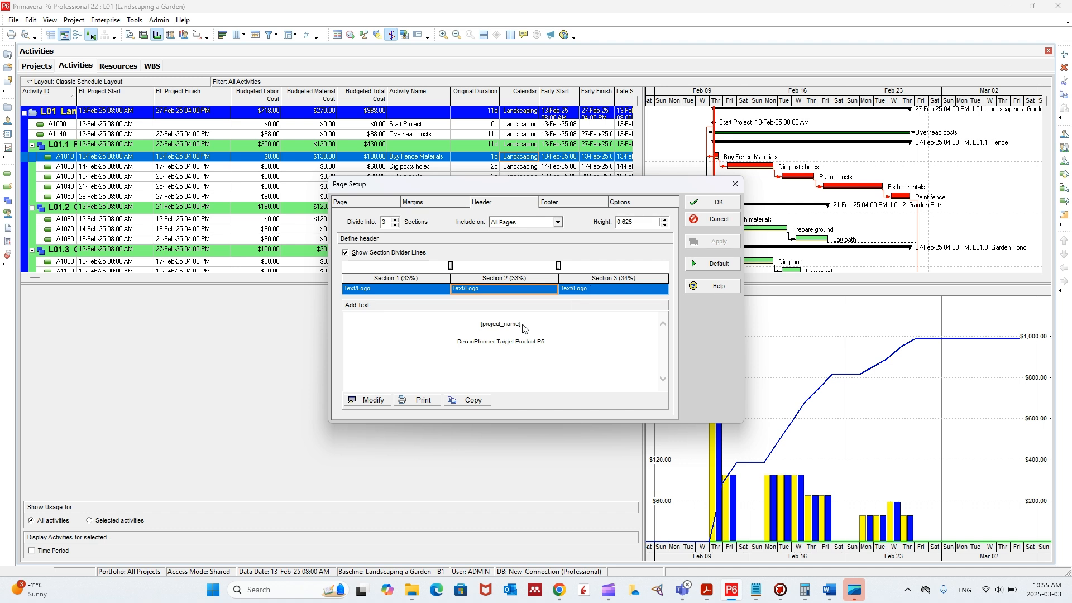
click(369, 400)
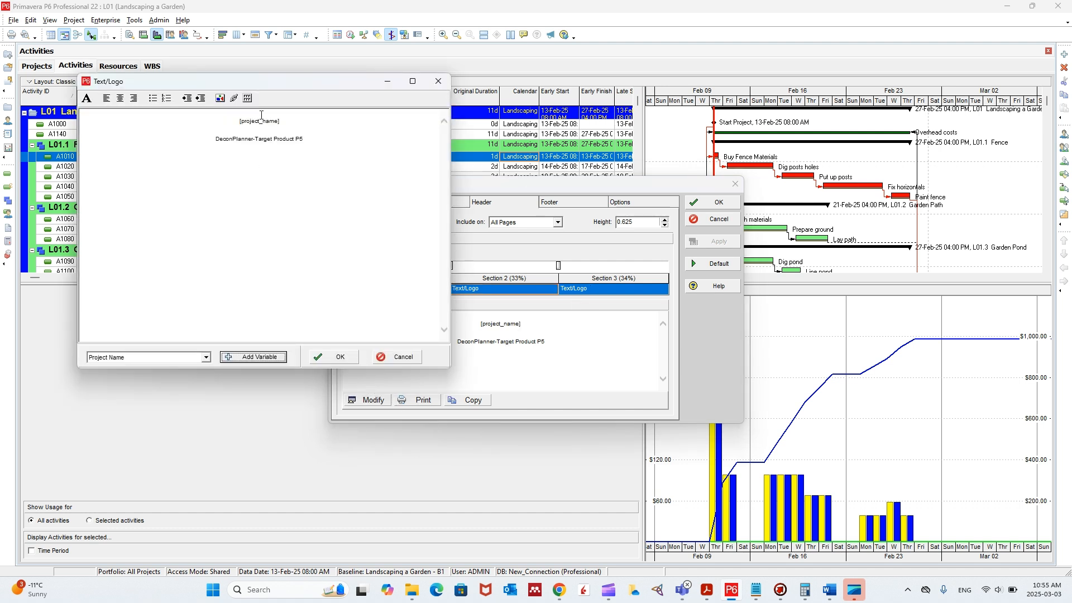
click(275, 121)
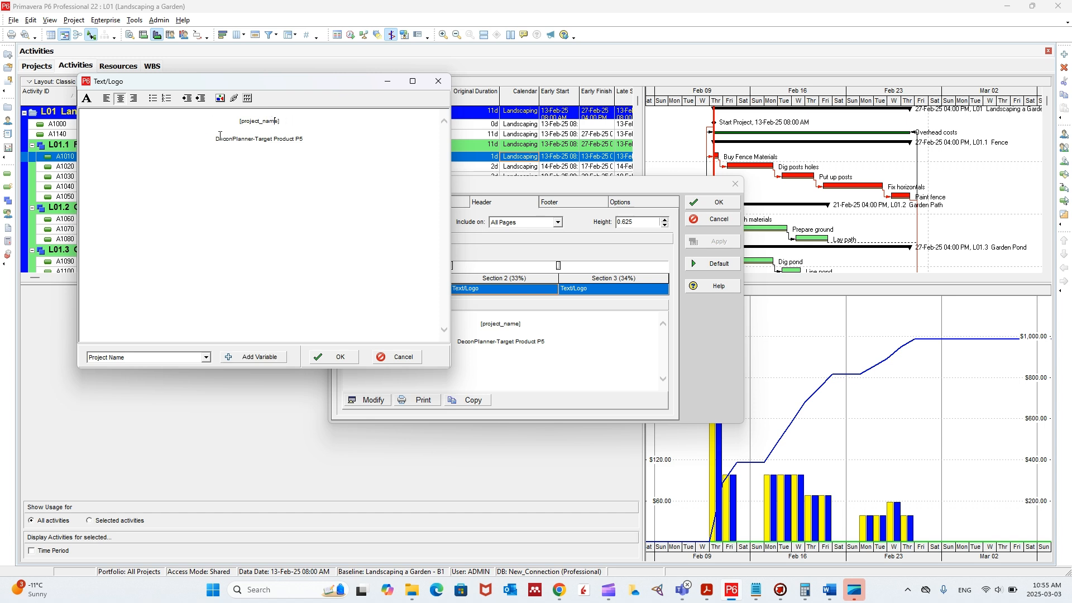
triple_click(275, 140)
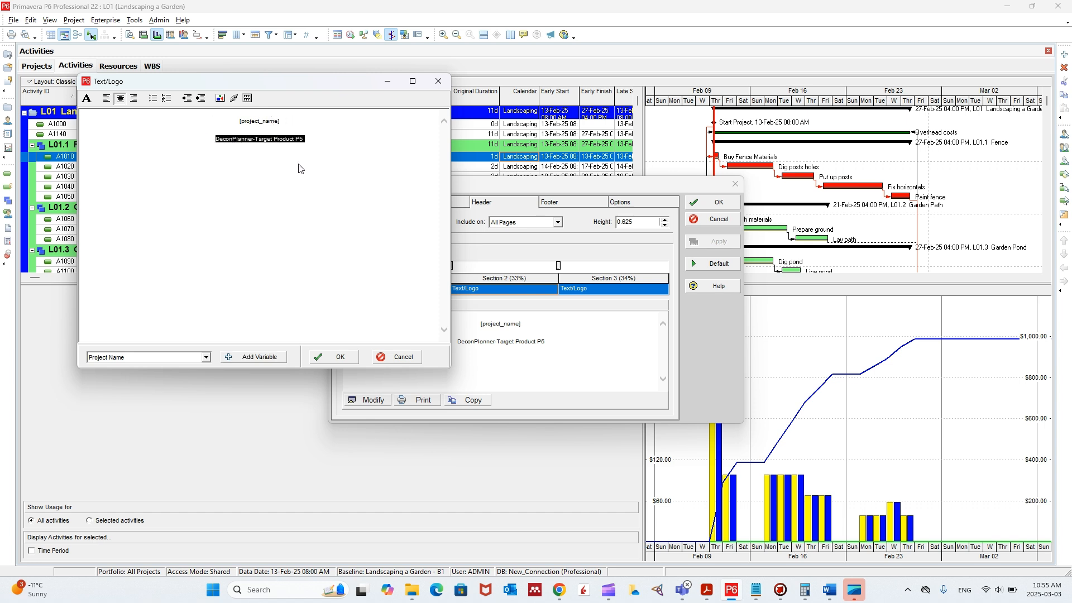
key(Delete)
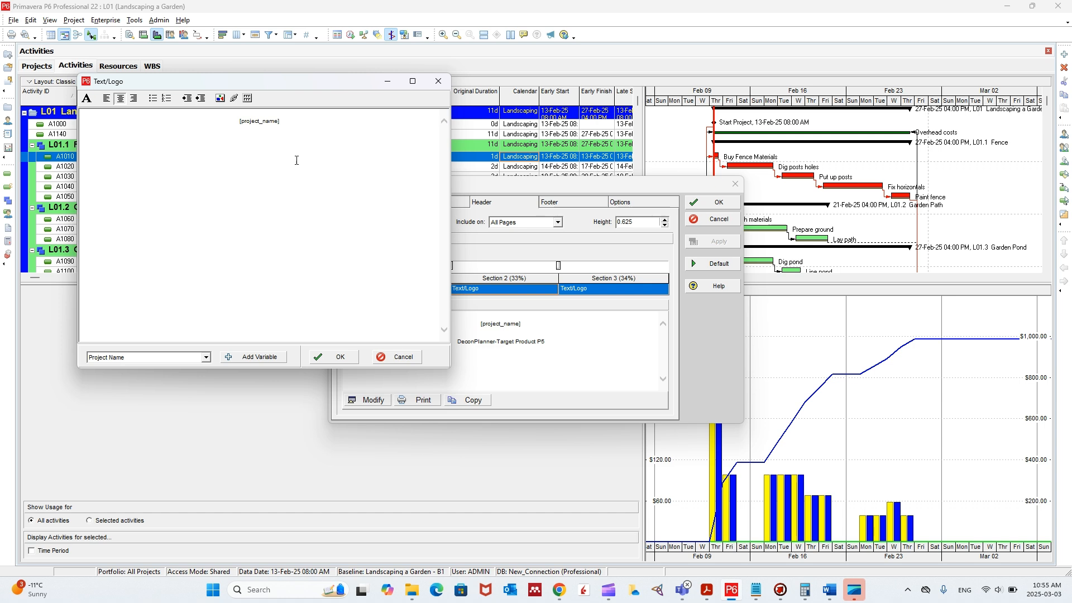
click(340, 356)
- Check the header's third section and review the content types available for the footer's first section
click(592, 290)
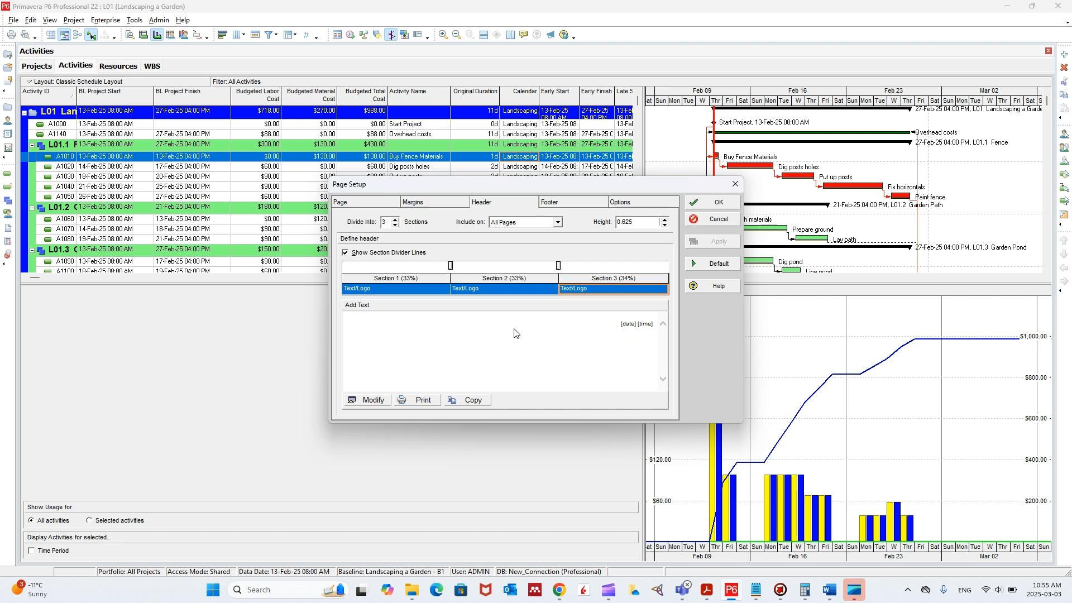
click(563, 203)
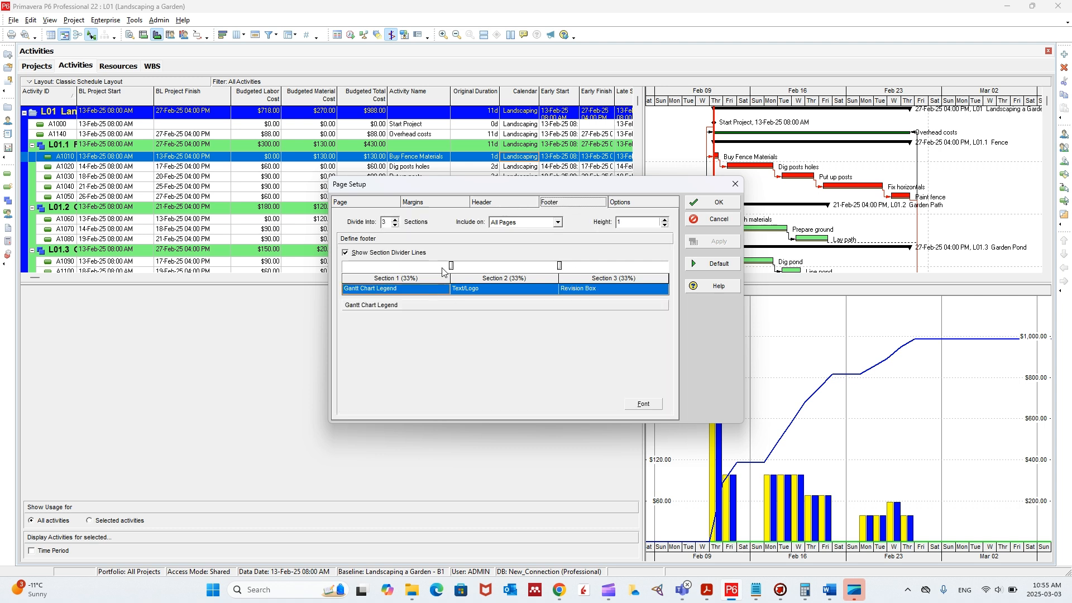
click(407, 289)
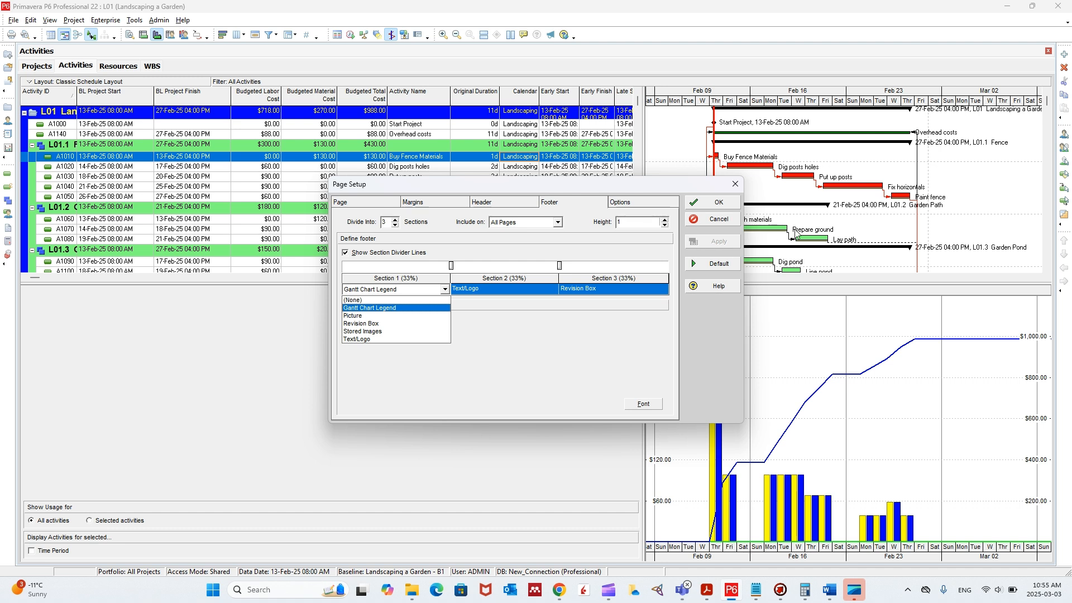
click(508, 348)
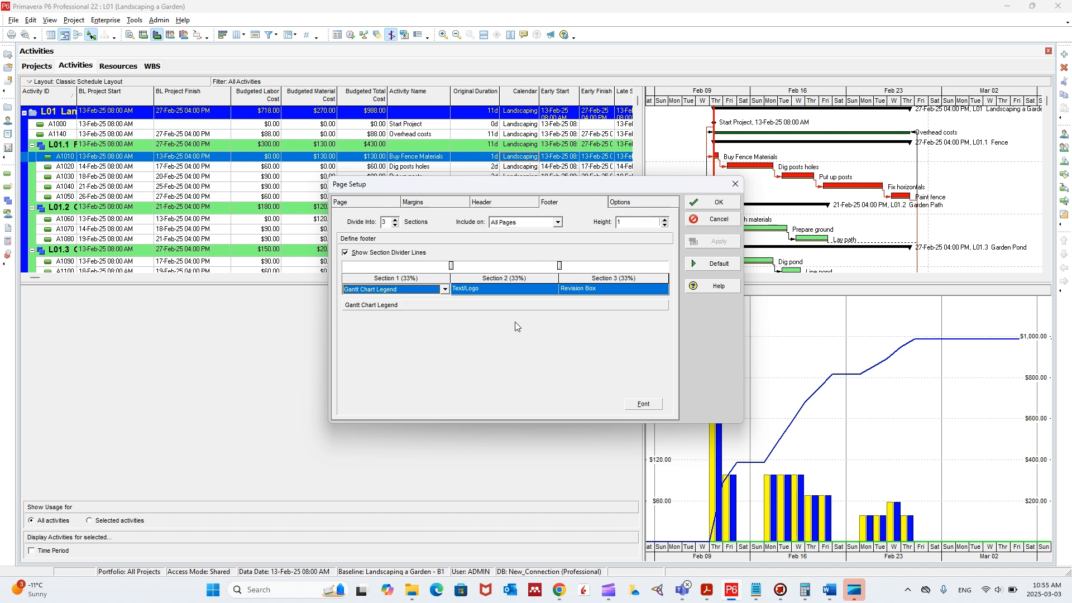
- Inspect the page-numbering text in the footer's second section without editing it, and view the third section's revision box
click(508, 291)
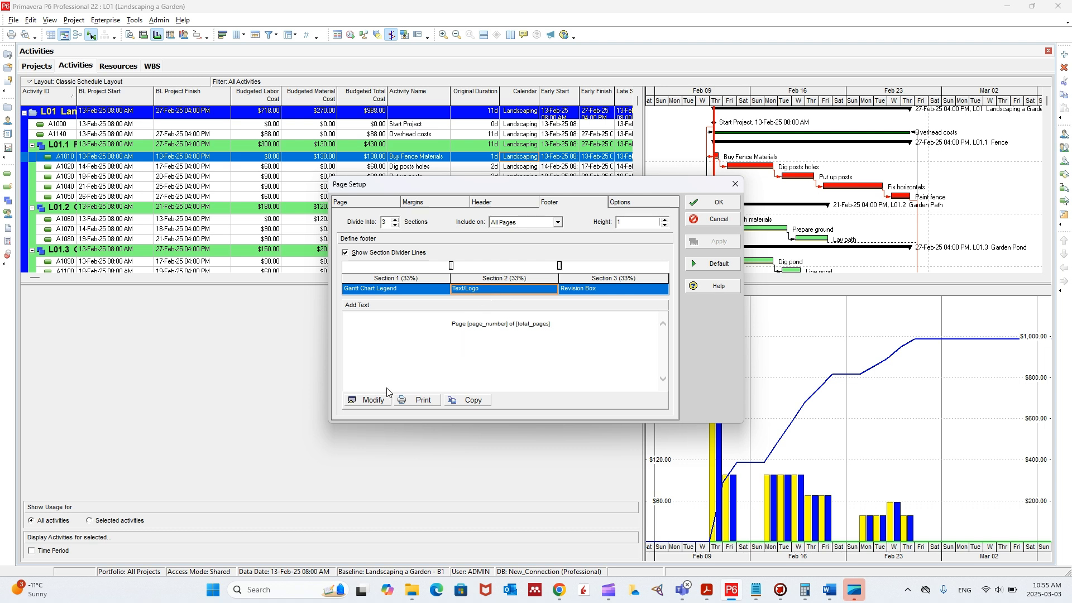
click(373, 400)
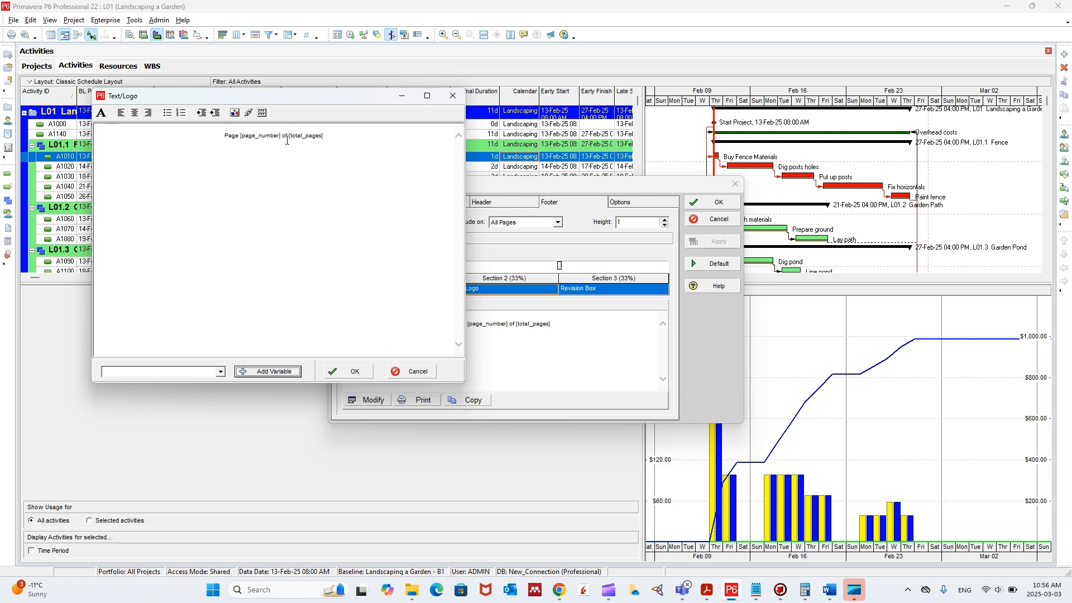
click(308, 137)
click(453, 95)
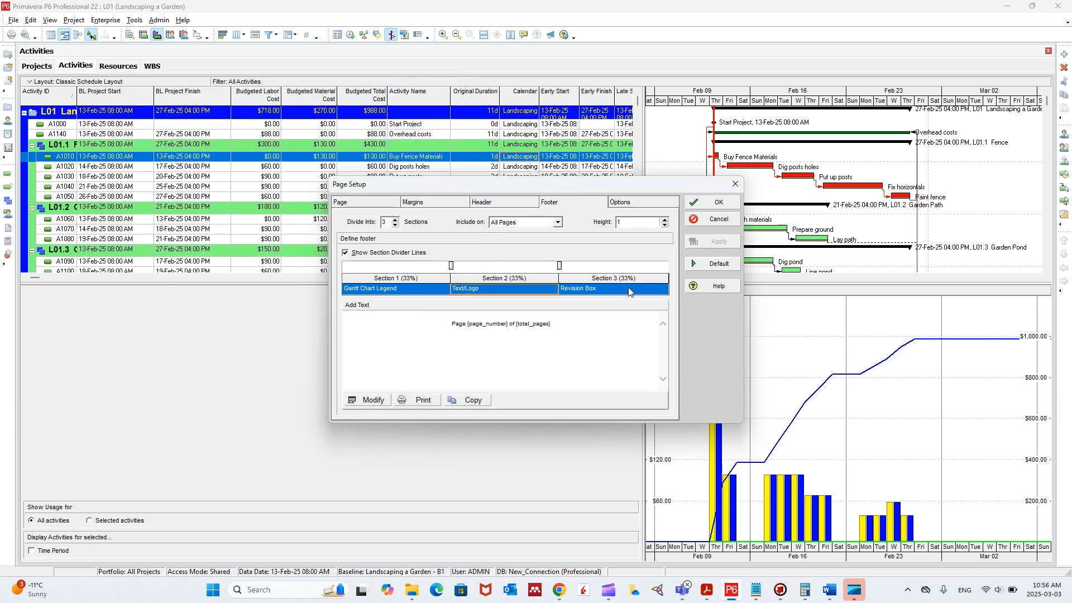
click(629, 289)
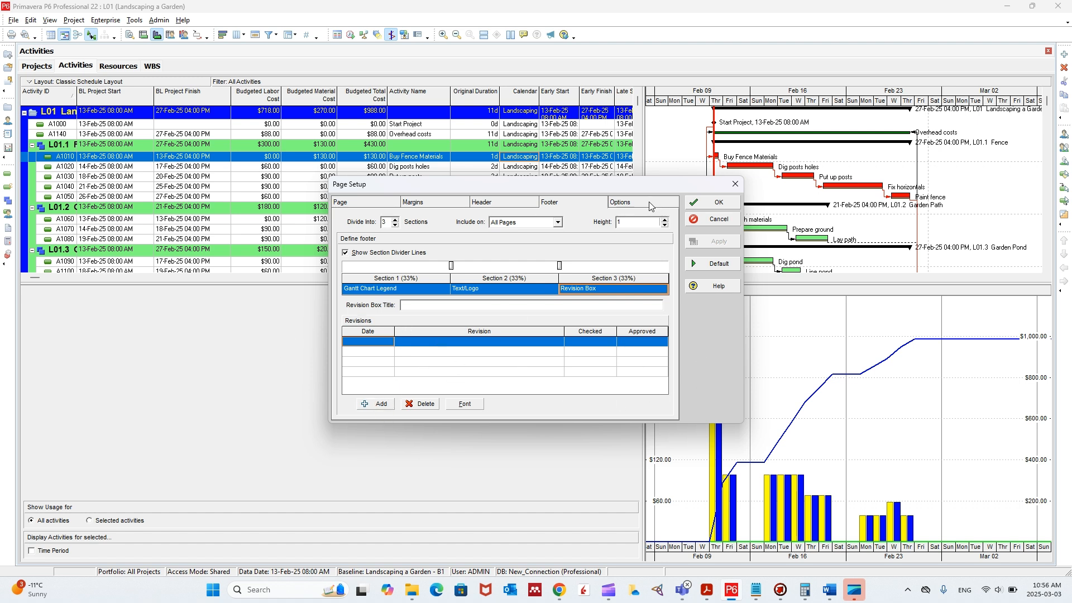
- Apply the page setup and check the header and footer in the print preview
click(712, 204)
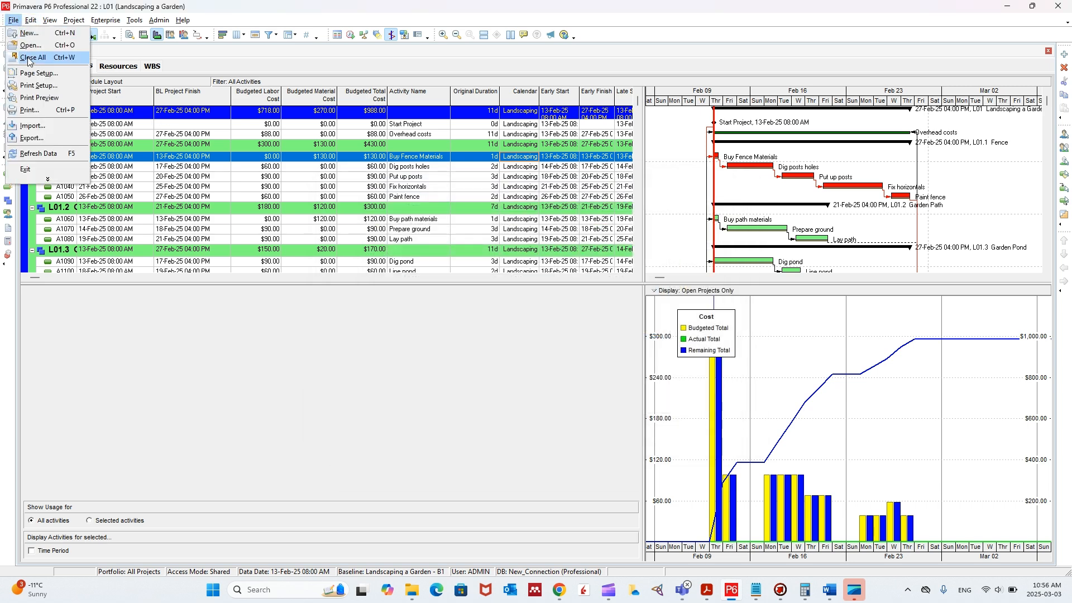
click(45, 98)
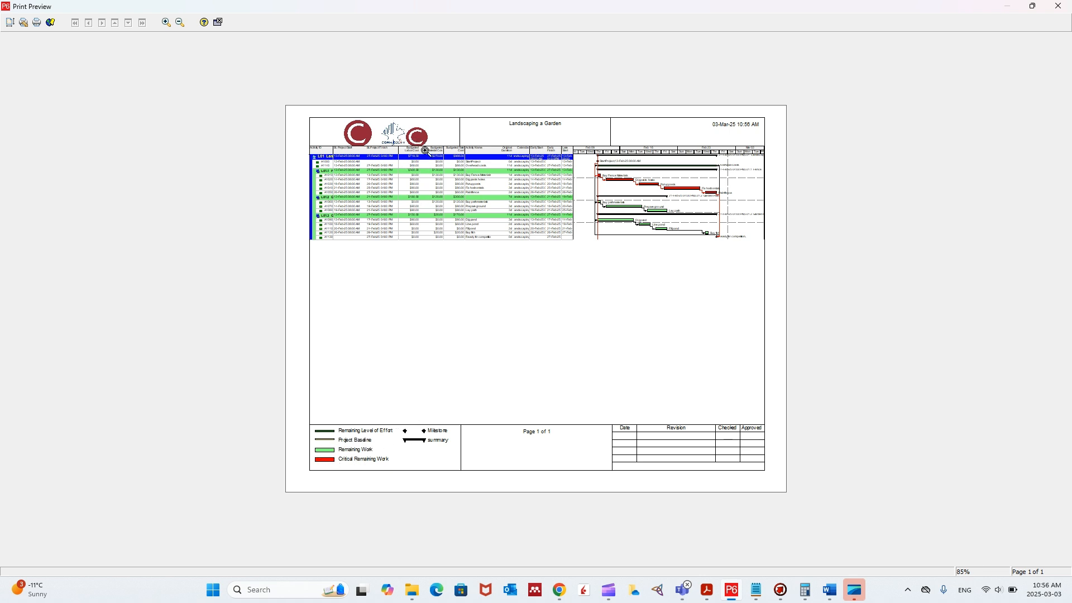
click(1060, 8)
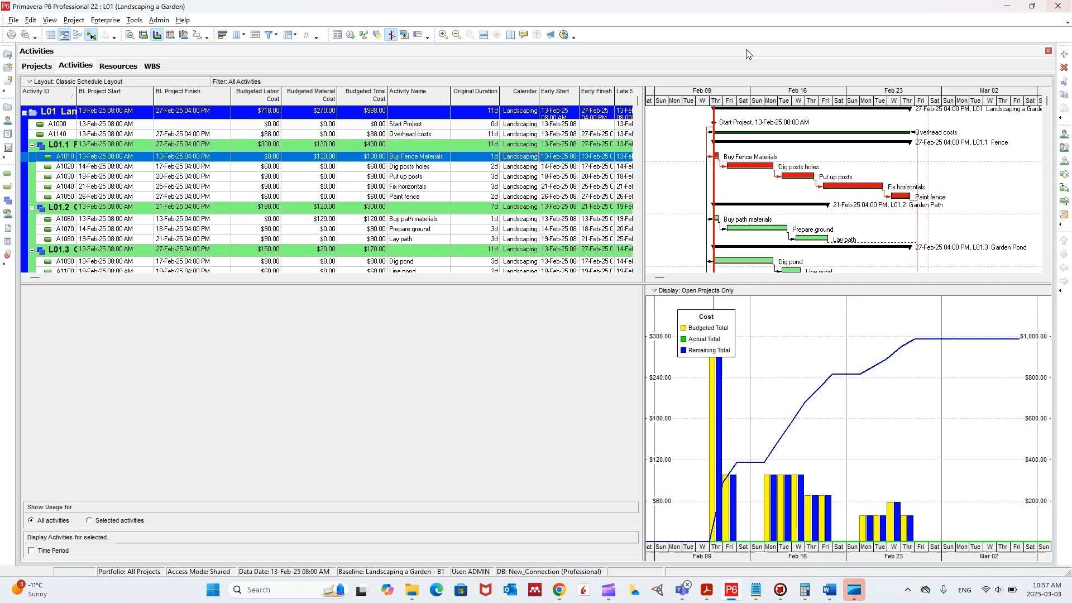
- Set the header height to 1.125 in the page setup and confirm
click(13, 20)
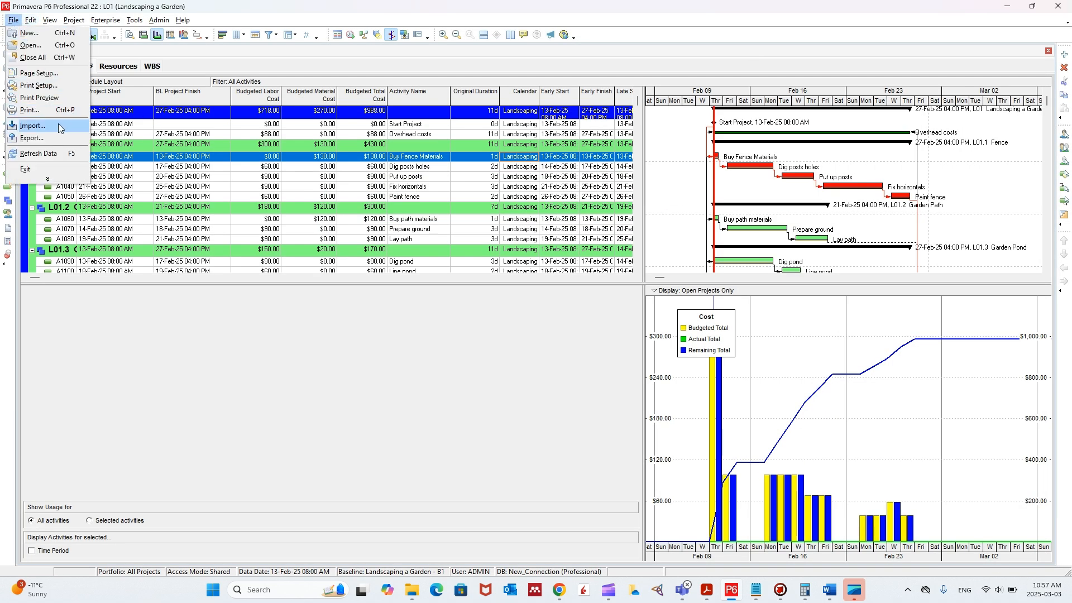
click(54, 74)
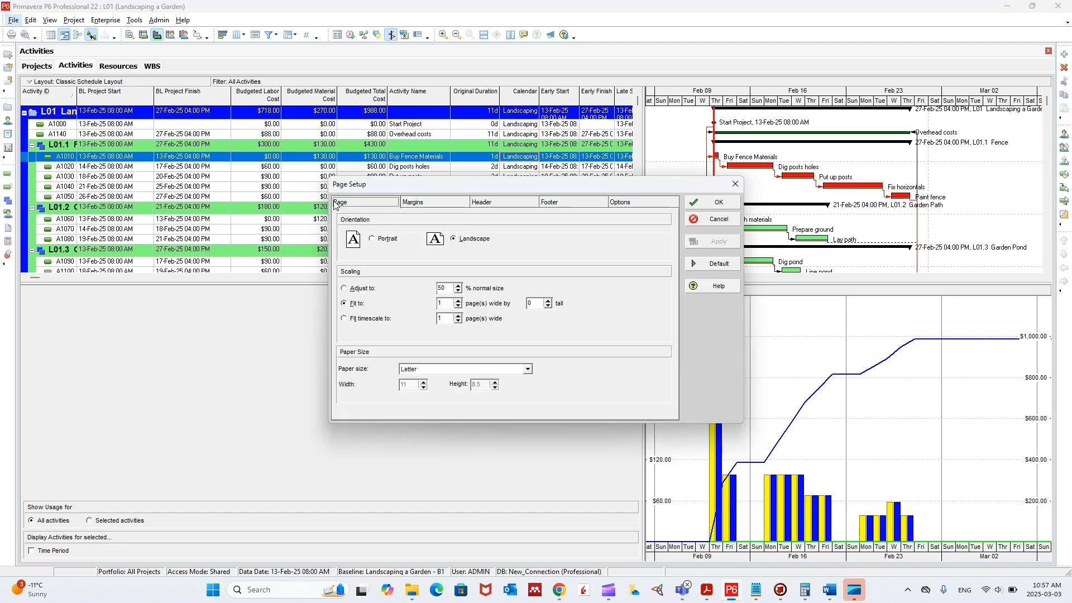
click(424, 204)
click(522, 204)
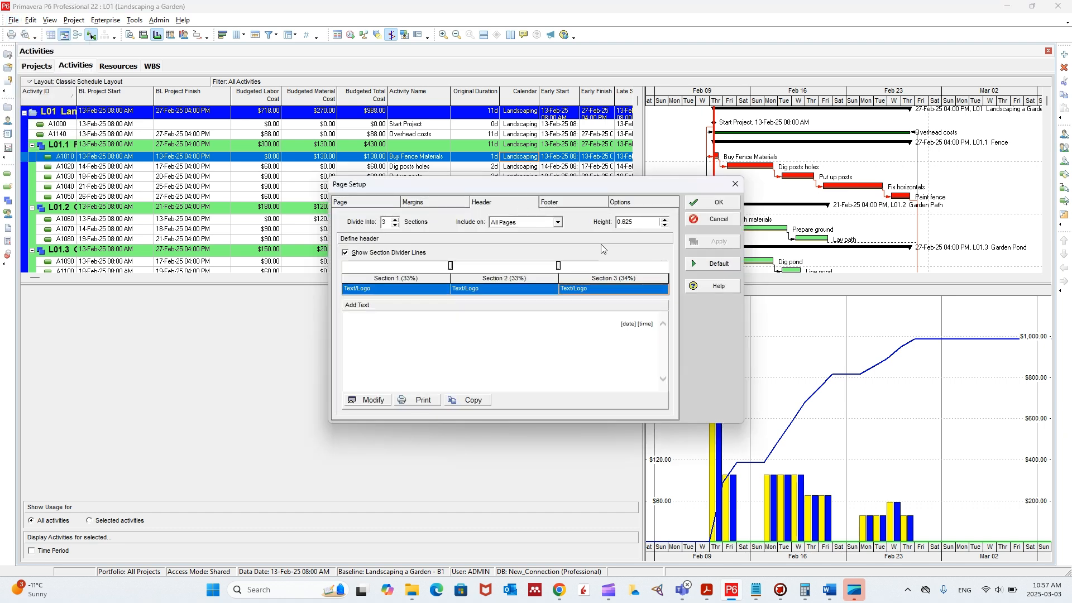
click(664, 220)
click(717, 202)
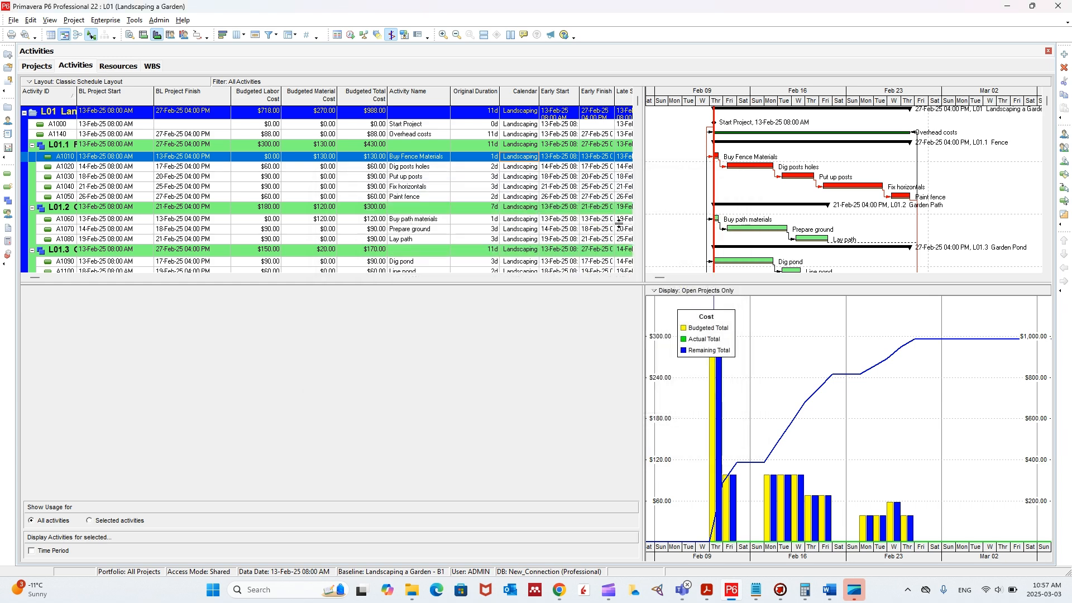
- Preview the printed page with the taller header, zoom in on its first section, and close the preview
click(13, 20)
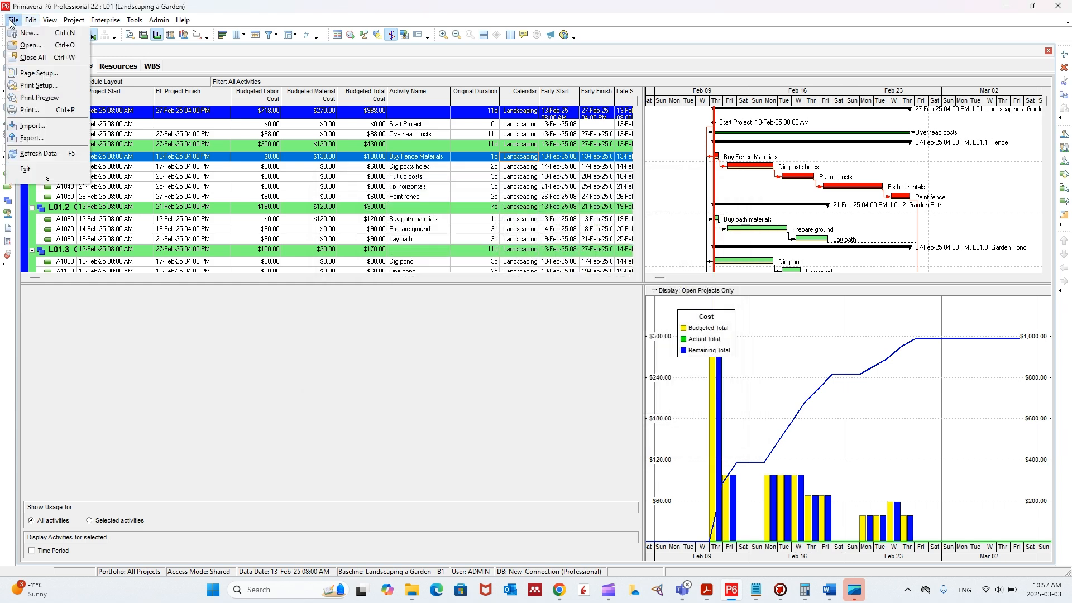
click(44, 91)
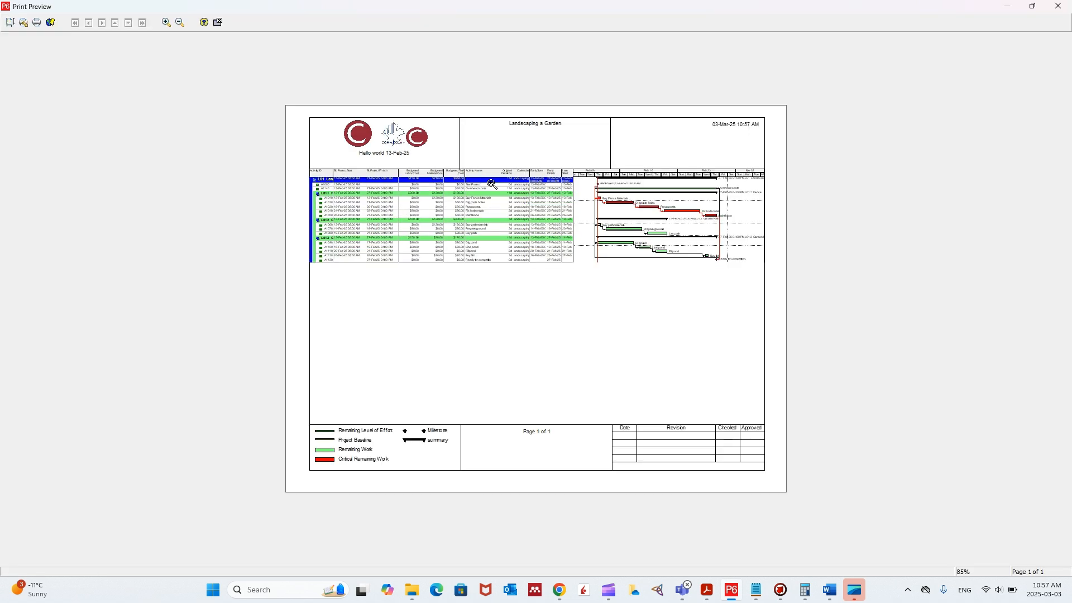
click(387, 156)
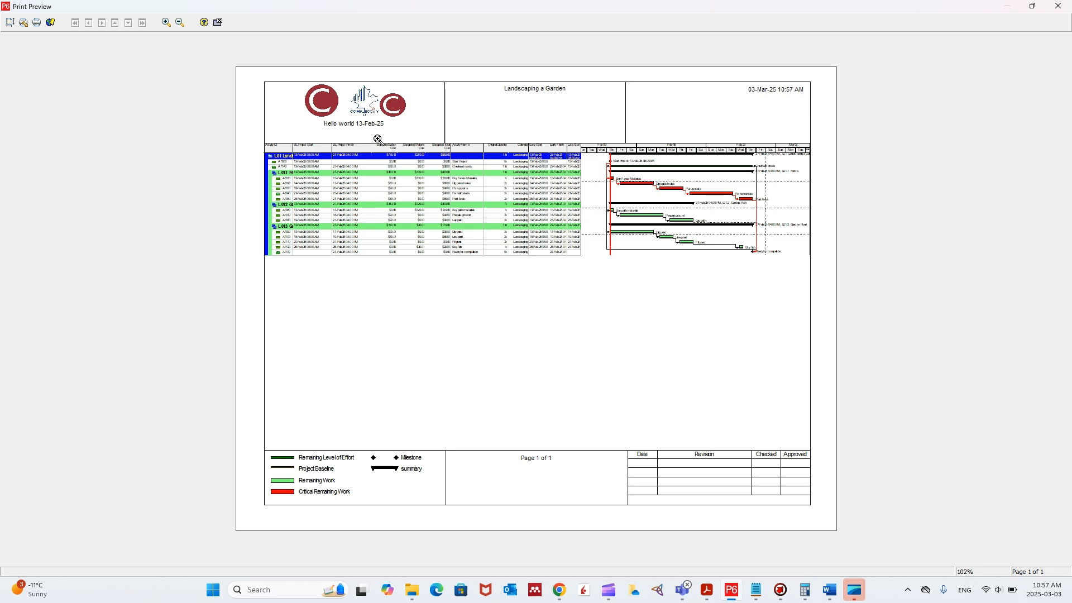
click(1058, 6)
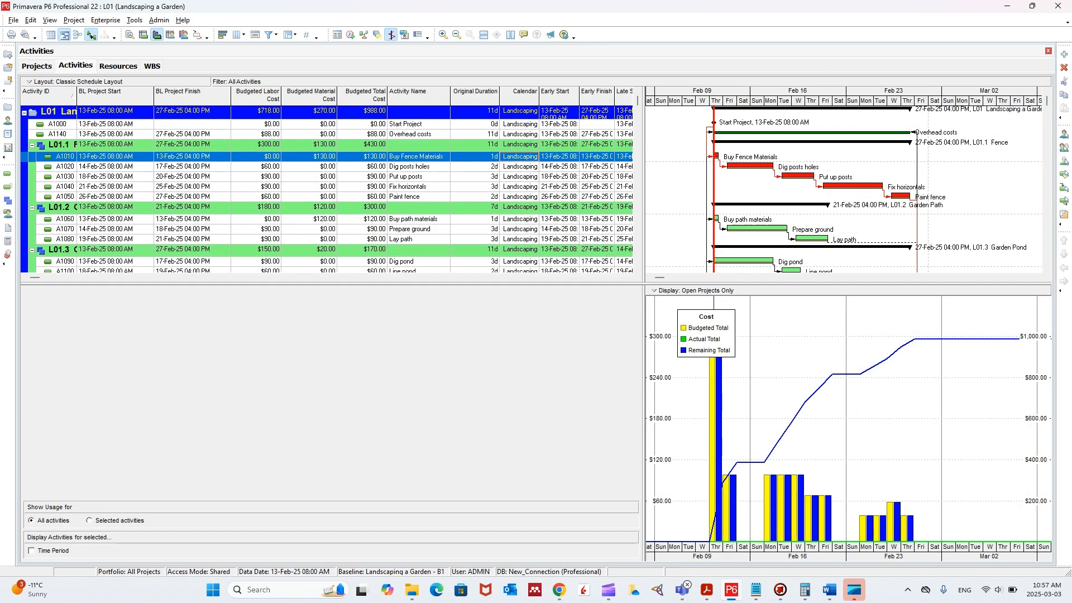
- Divide the page header into 4 sections and set the fourth section's content to Picture
click(13, 20)
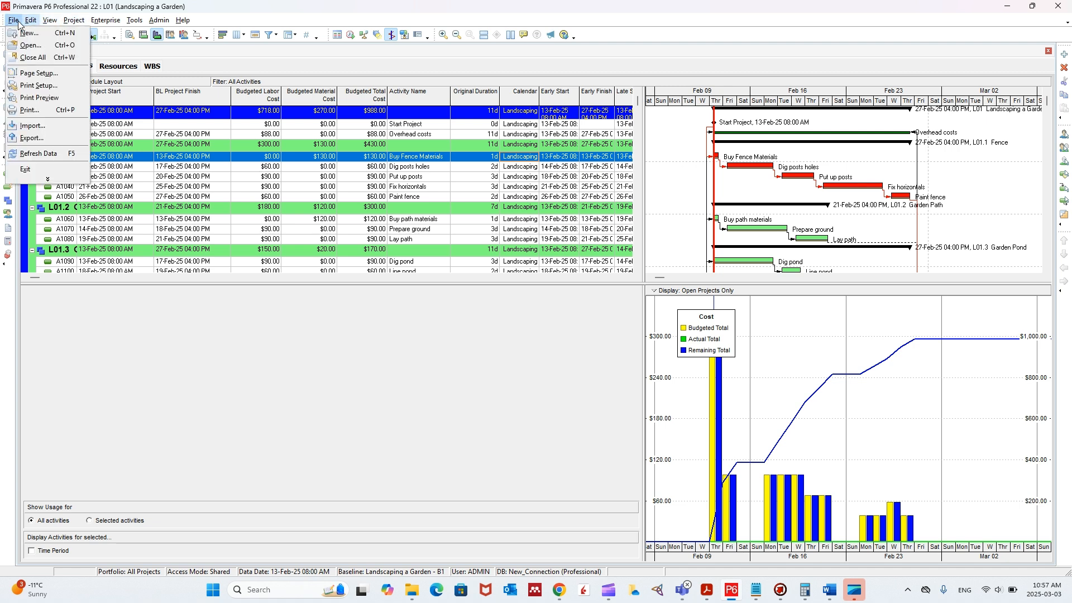
click(45, 75)
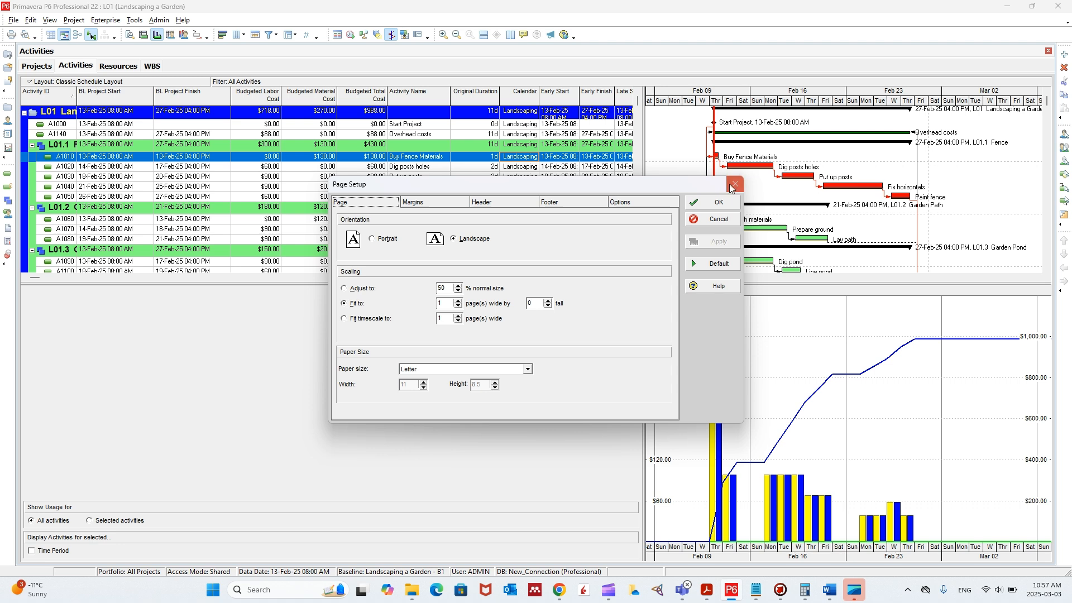
click(500, 204)
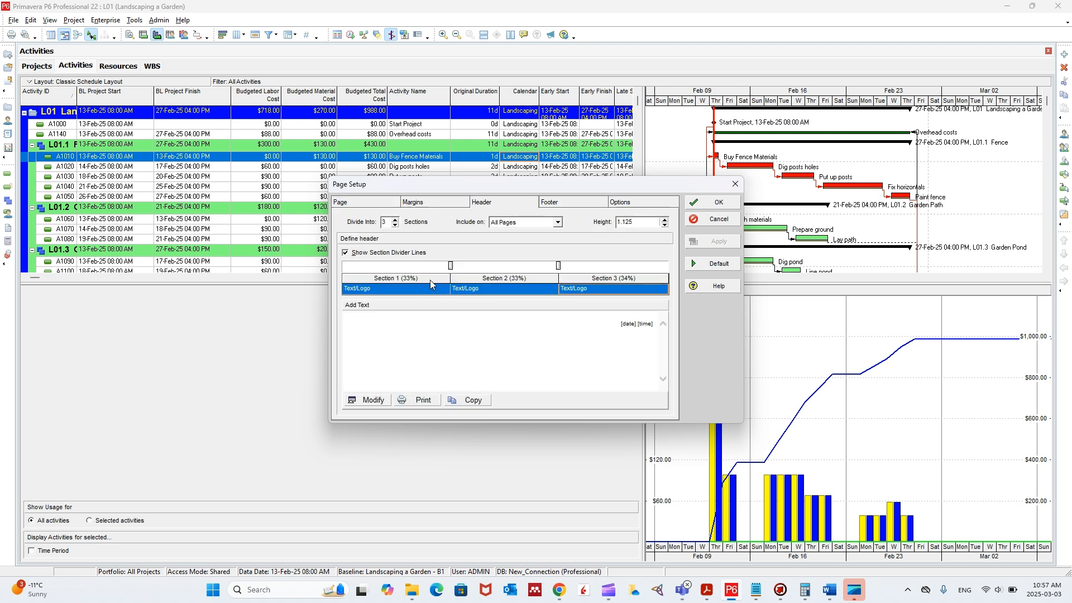
click(377, 294)
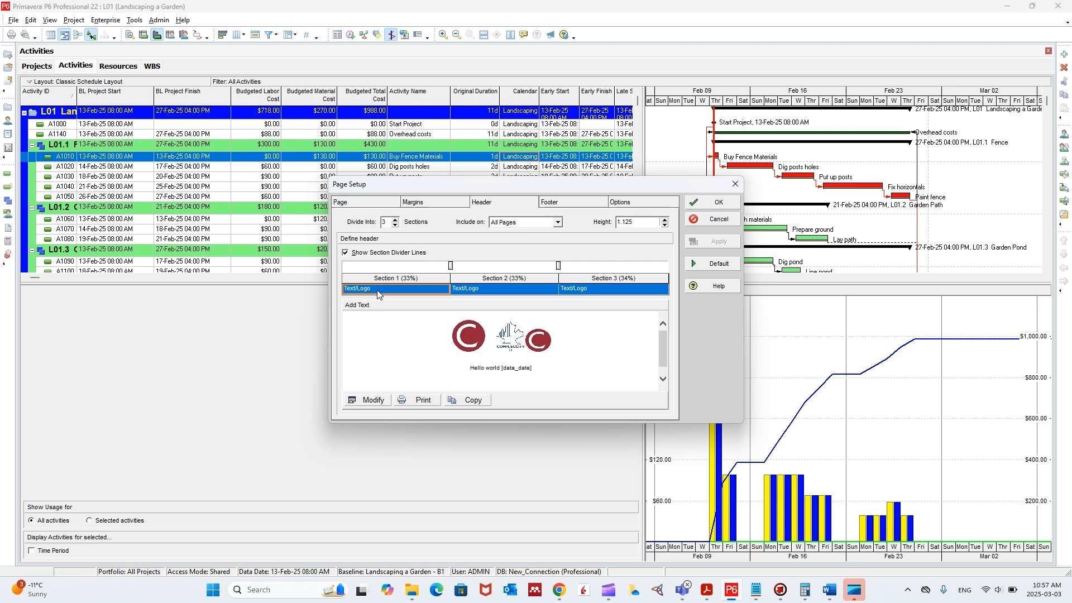
click(395, 219)
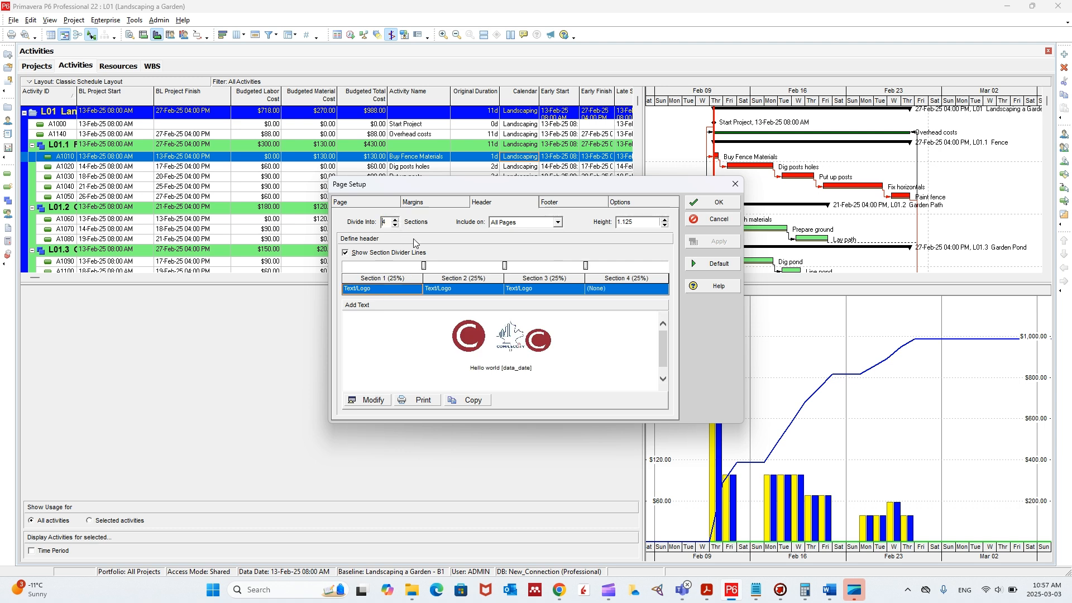
click(636, 288)
click(639, 290)
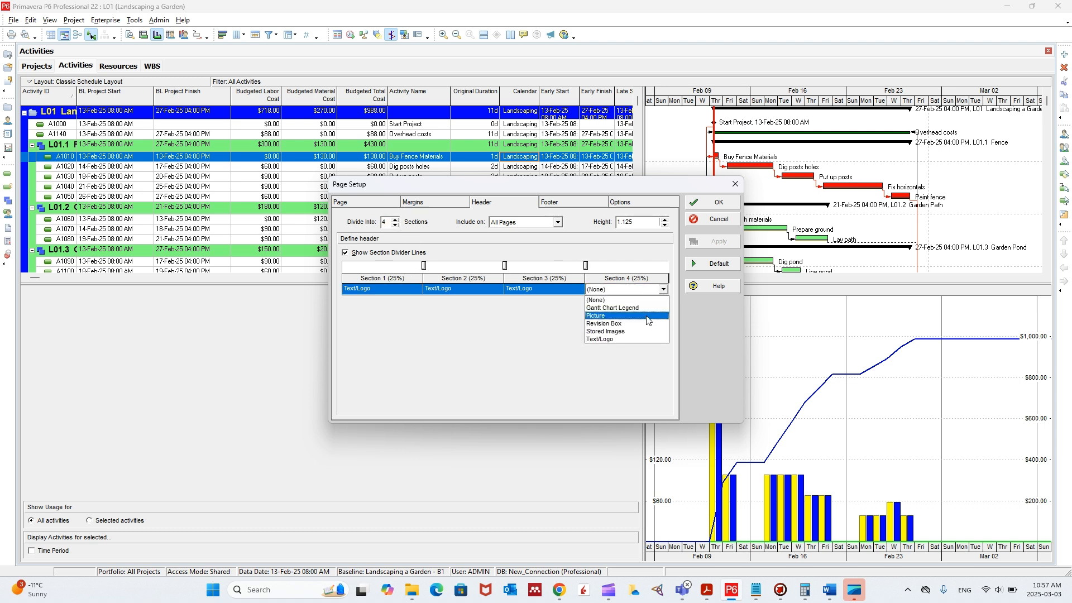
click(627, 316)
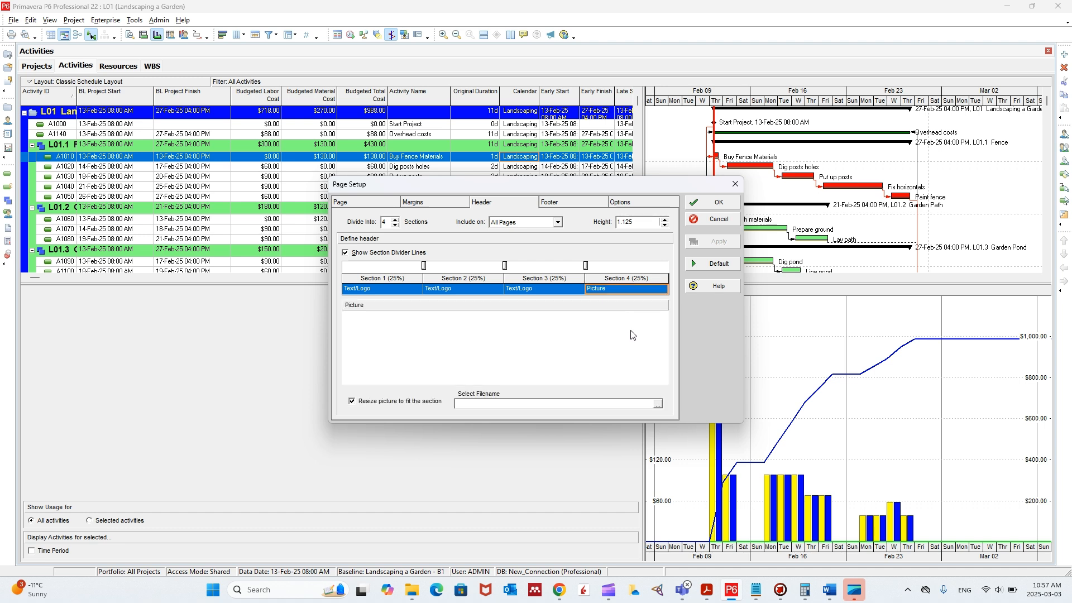
- Load "concordia logo.png" as the fourth header section's picture, keep it resized to fit the section, and confirm
click(658, 404)
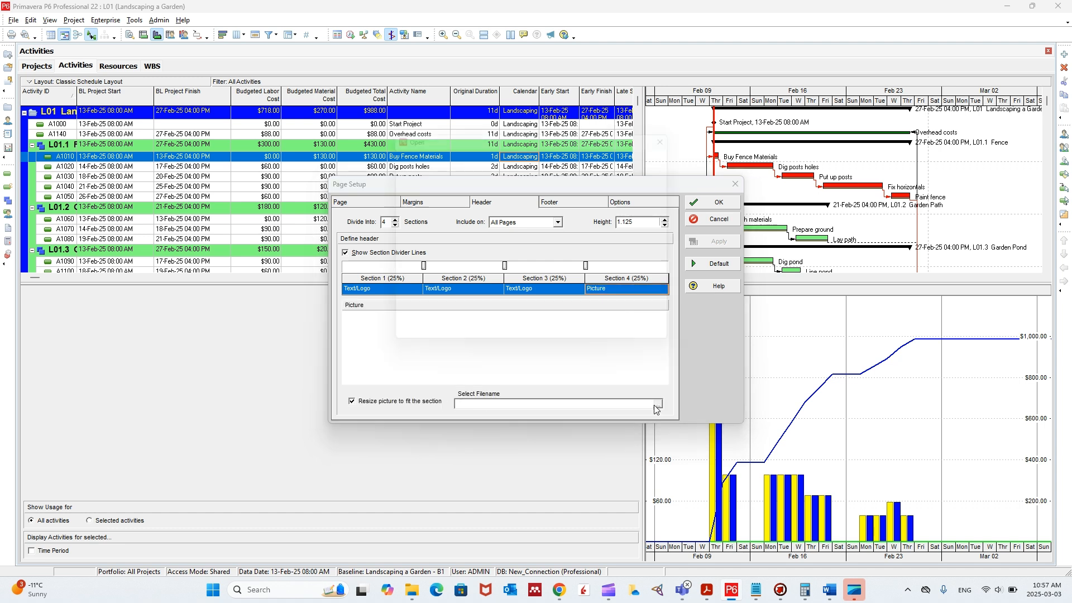
click(479, 211)
double_click(478, 208)
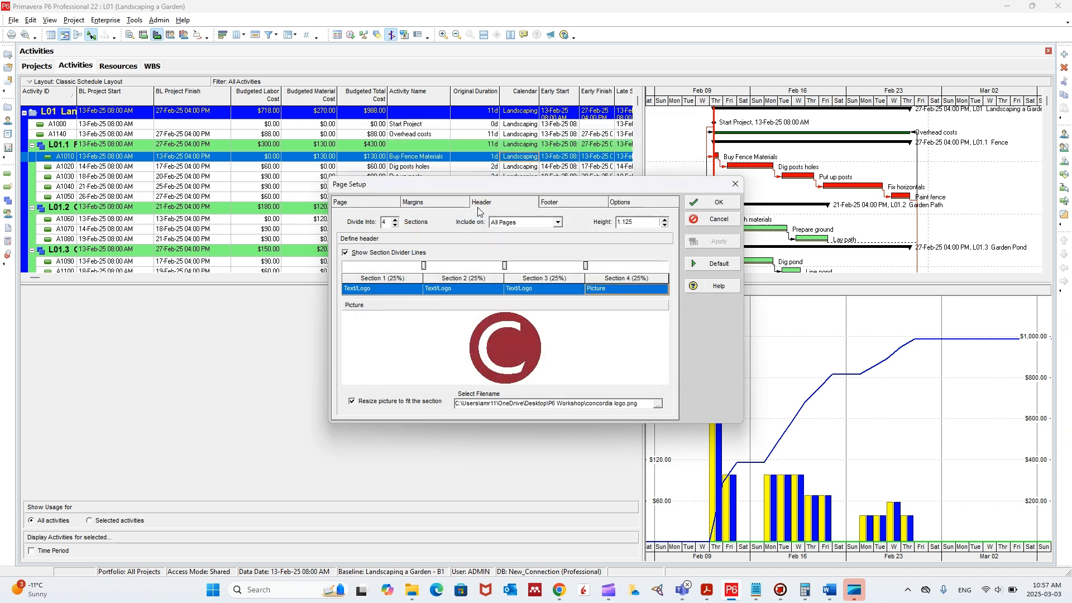
click(639, 290)
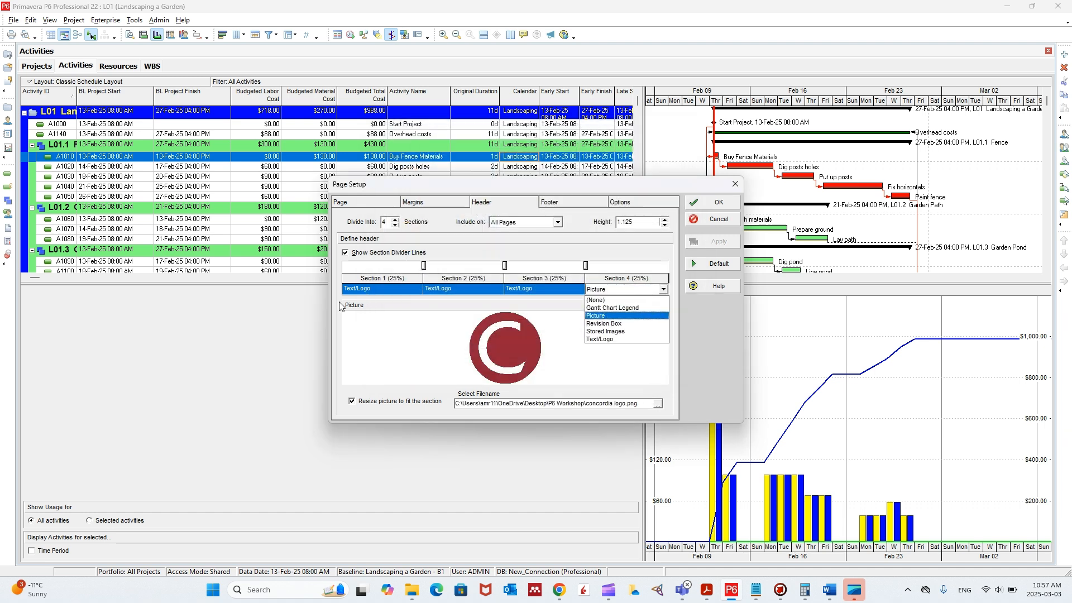
click(614, 317)
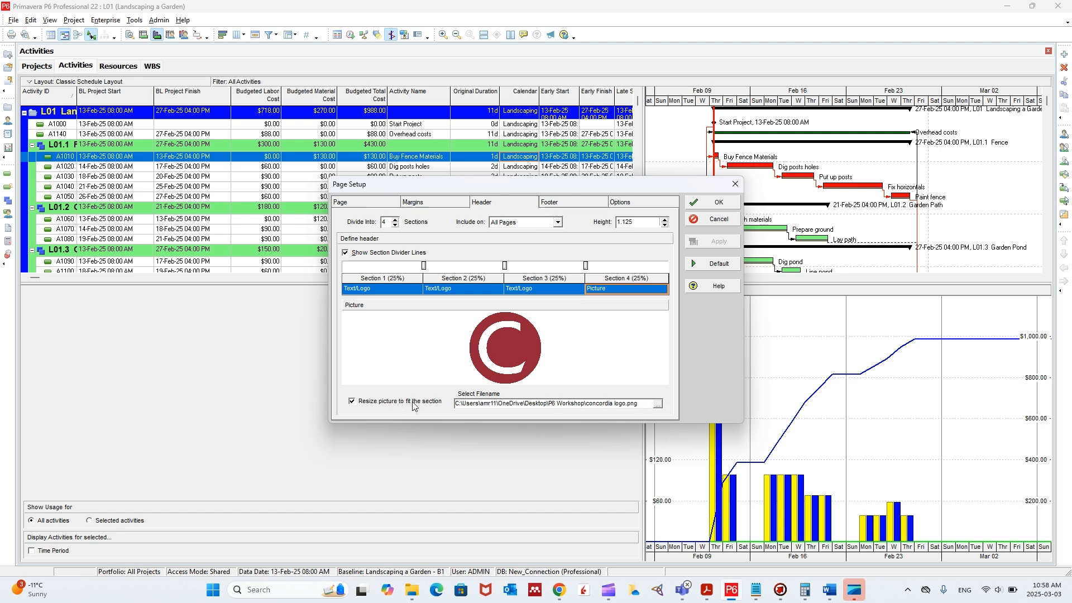
click(715, 202)
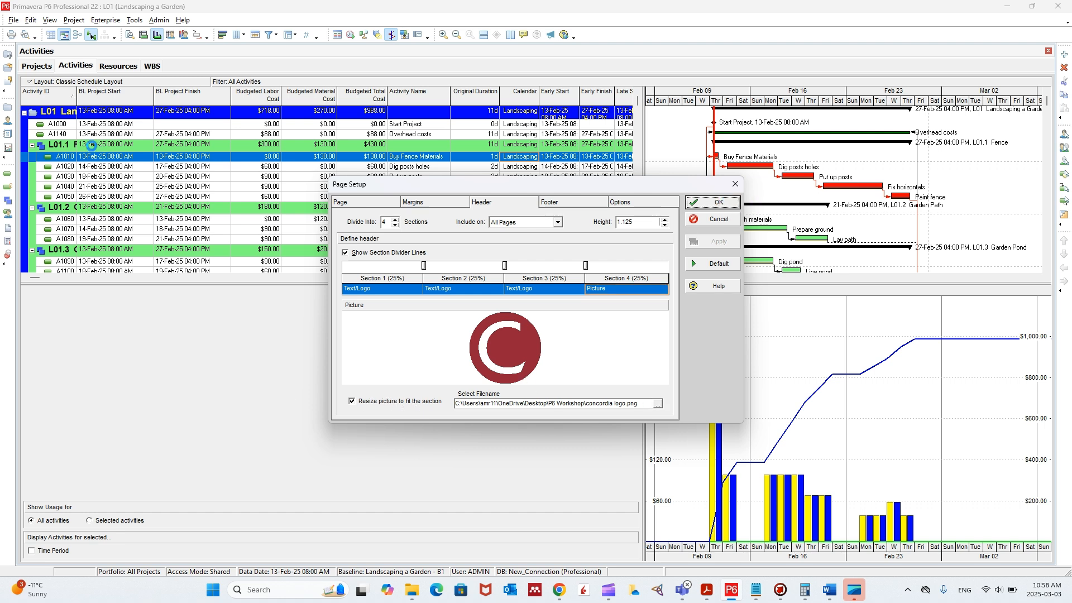
- Check the four-section header with the added logo in the print preview
click(13, 20)
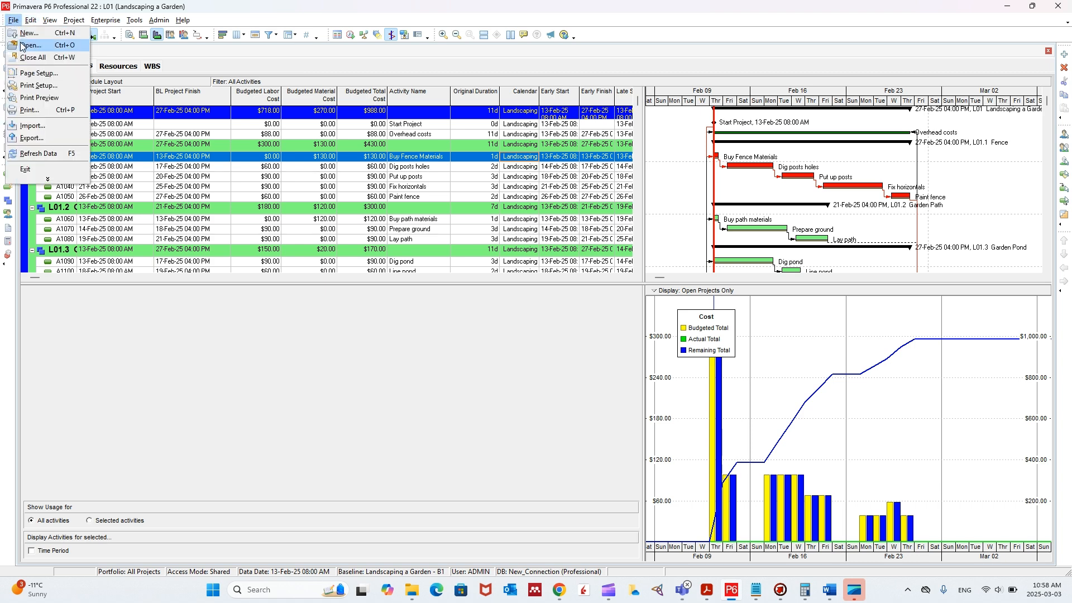
click(49, 103)
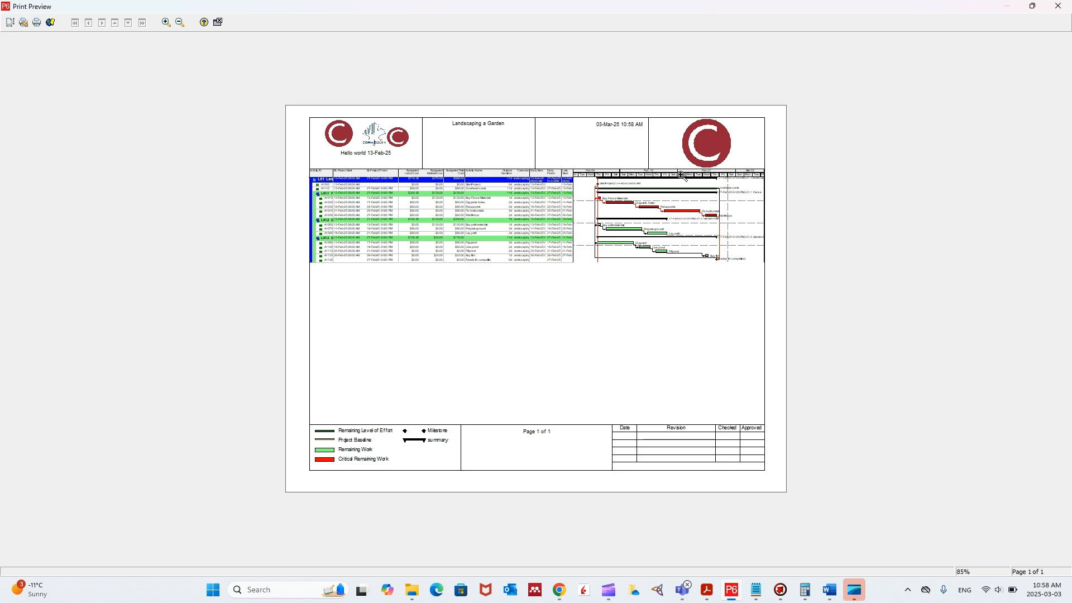
click(1058, 7)
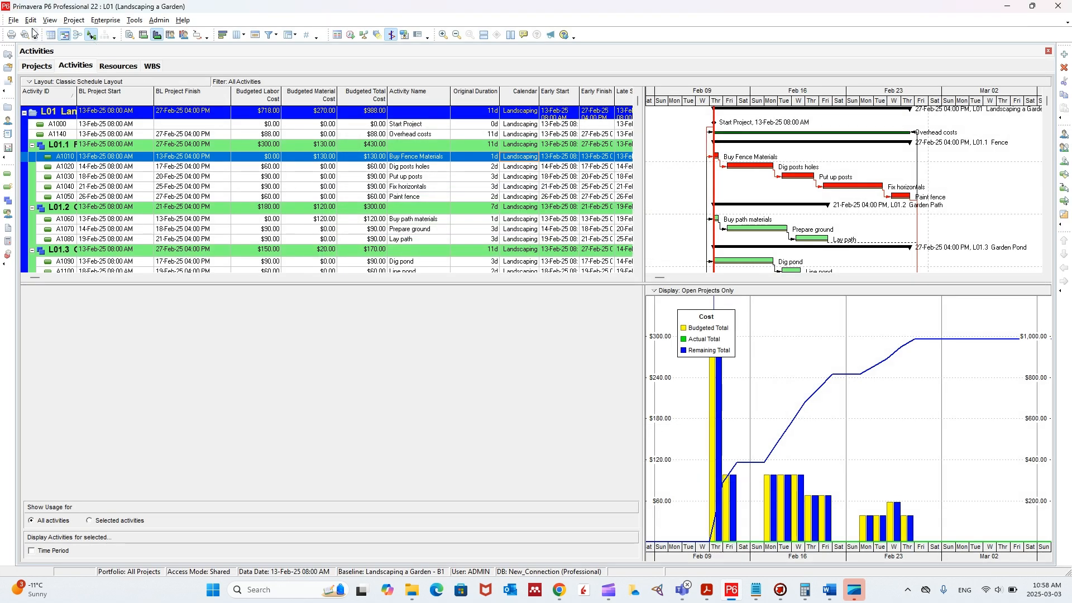
- Review the page setup's timescale start and finish and its printed-content options without changing them
click(13, 21)
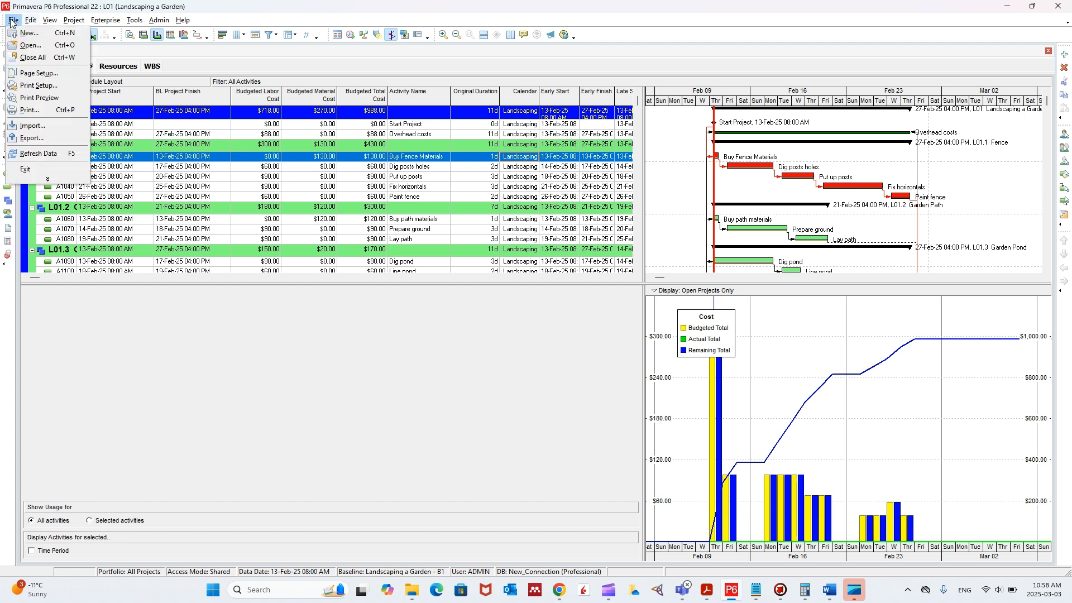
click(42, 73)
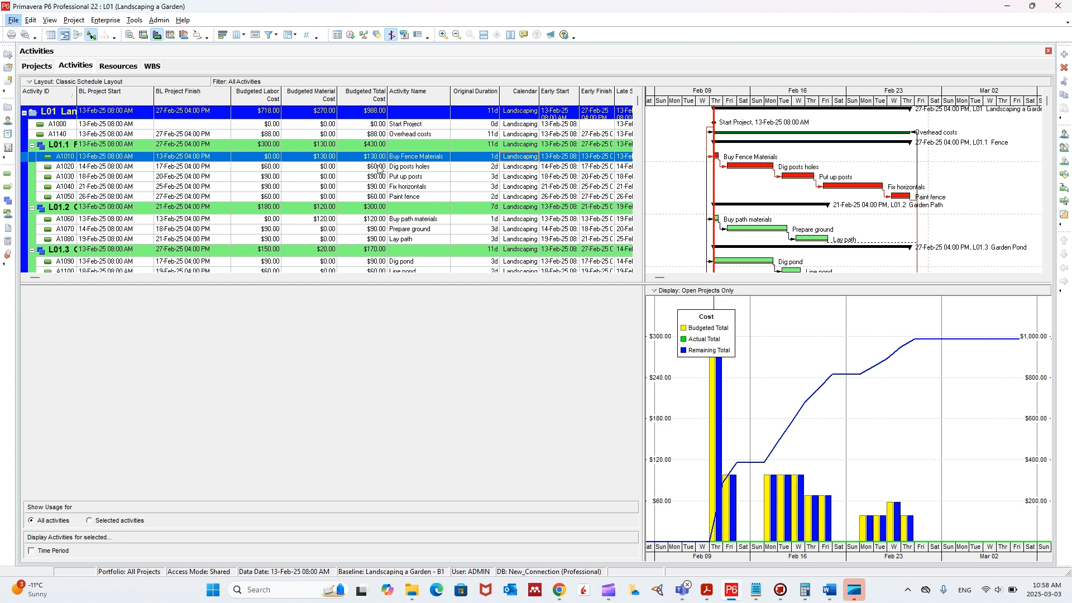
click(640, 202)
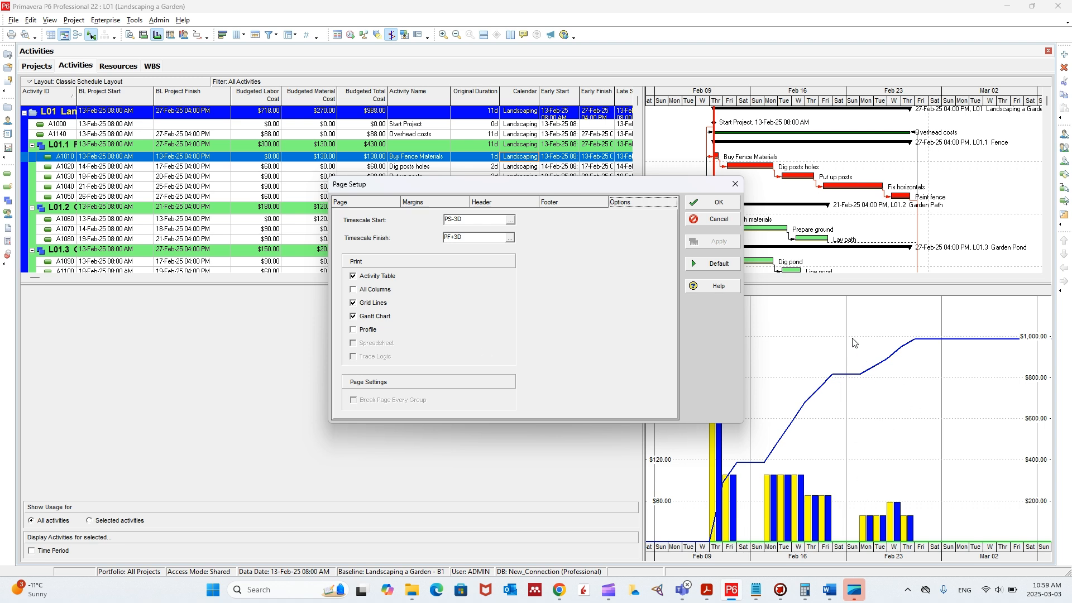
click(734, 184)
- Preview the page once more, zoom in on the schedule, and close the preview
click(13, 20)
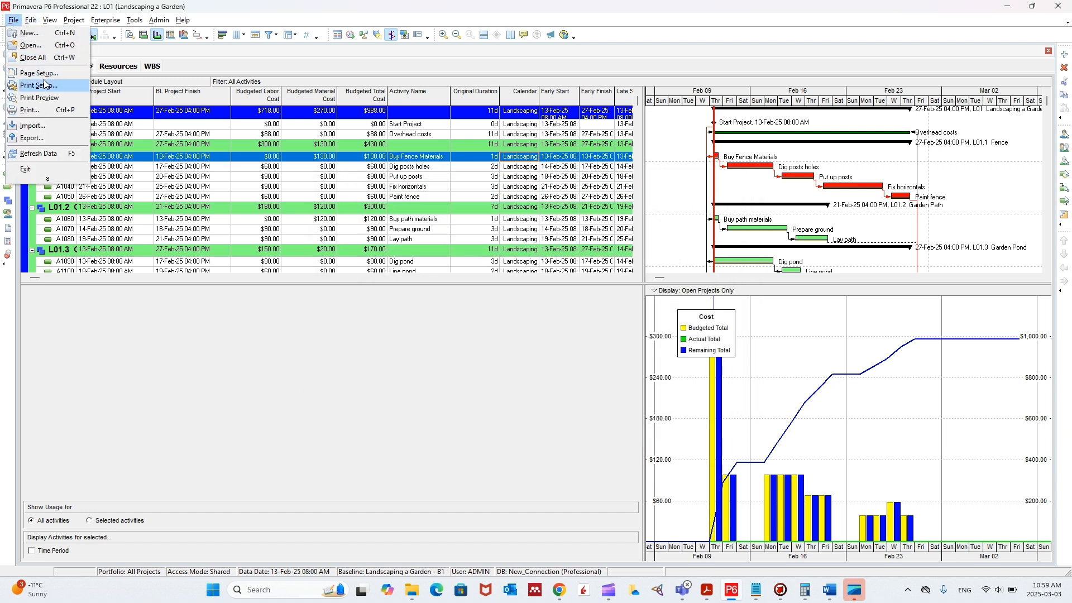
click(46, 98)
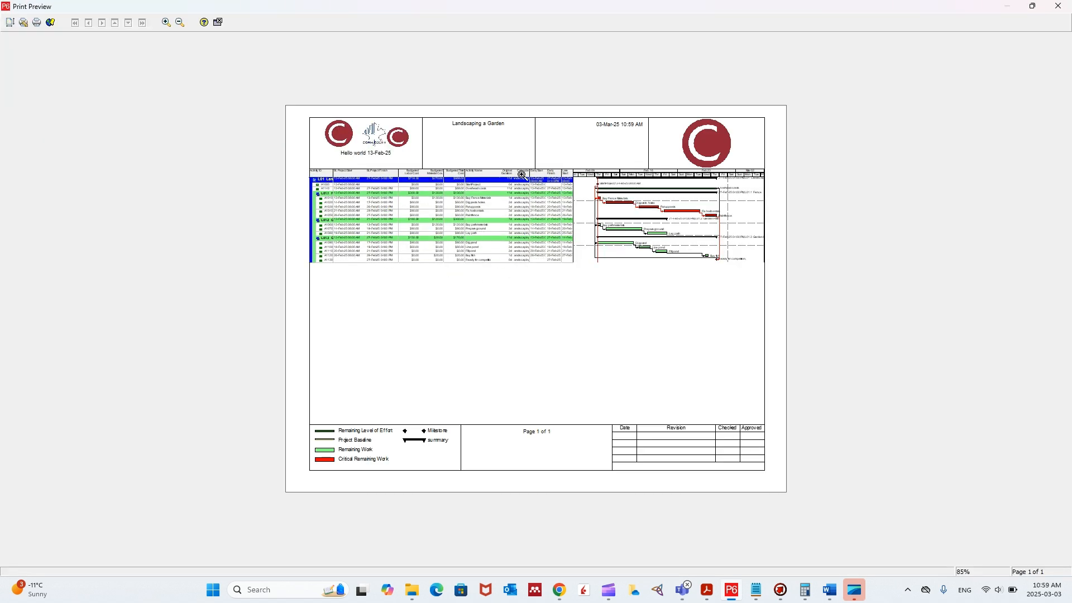
click(561, 201)
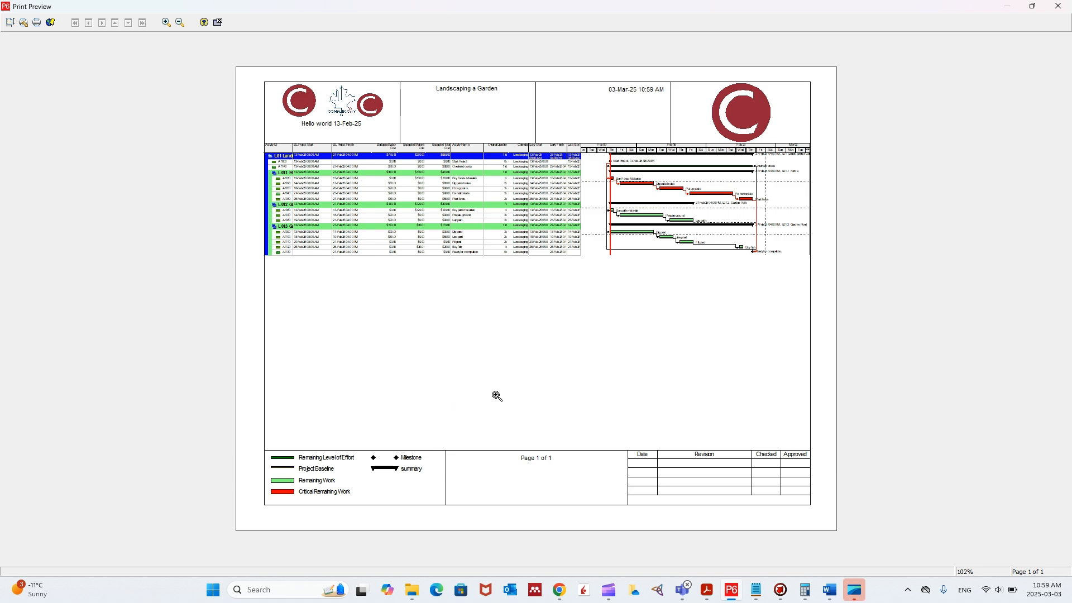
click(1058, 6)
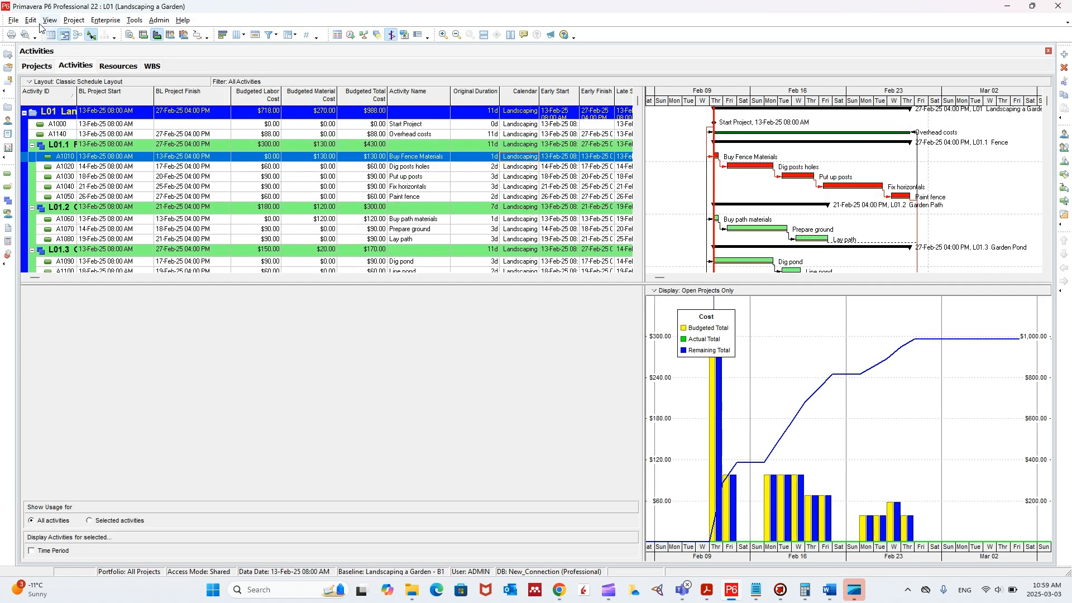
click(14, 20)
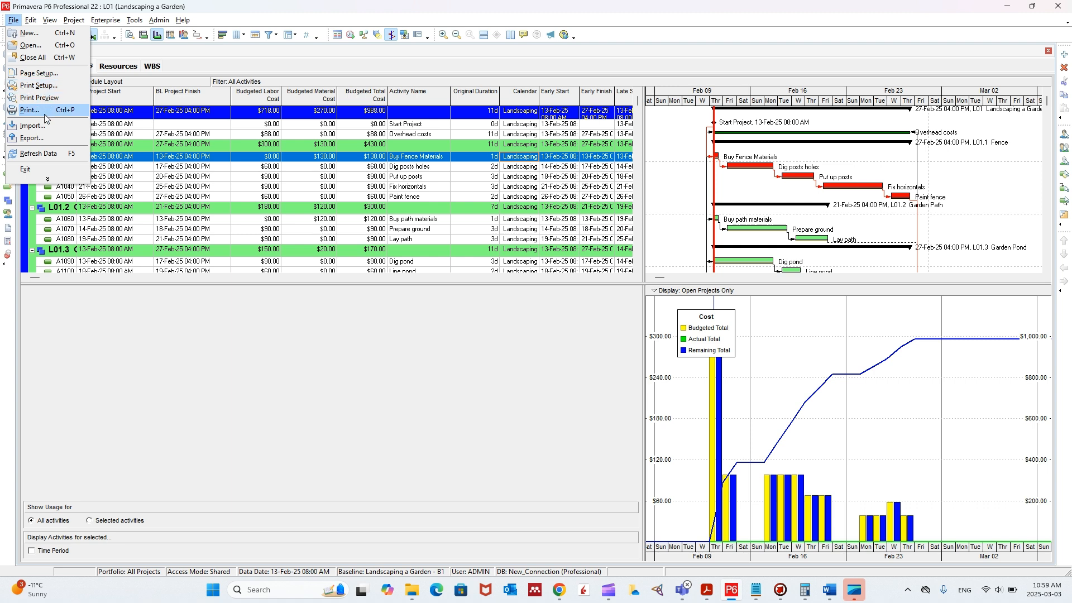
key(Escape)
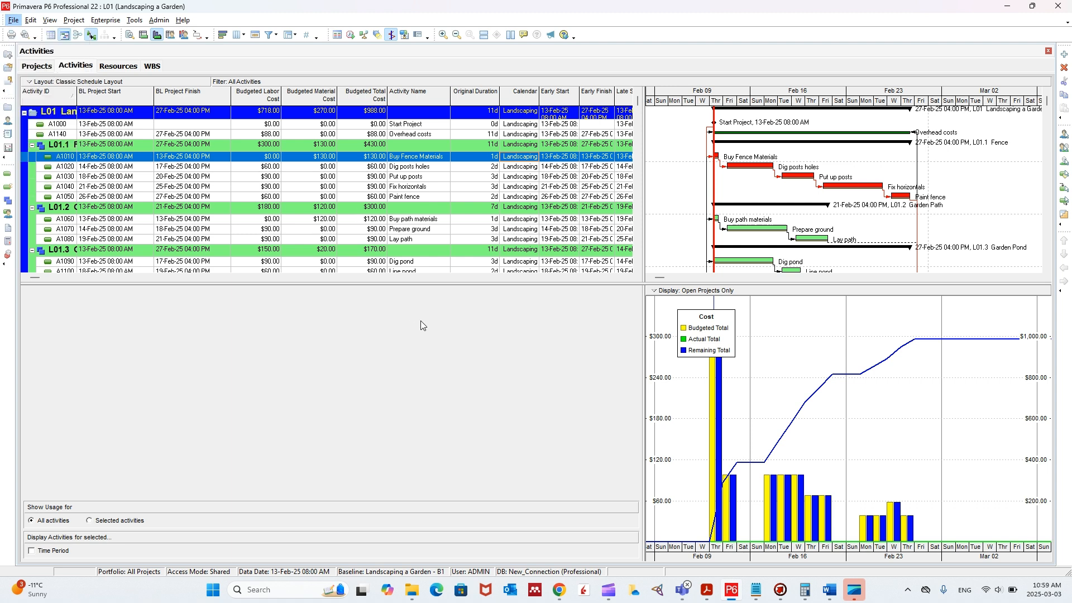
- Include the Profile in the page setup's printed content, check it in the print preview, and close the preview
click(643, 204)
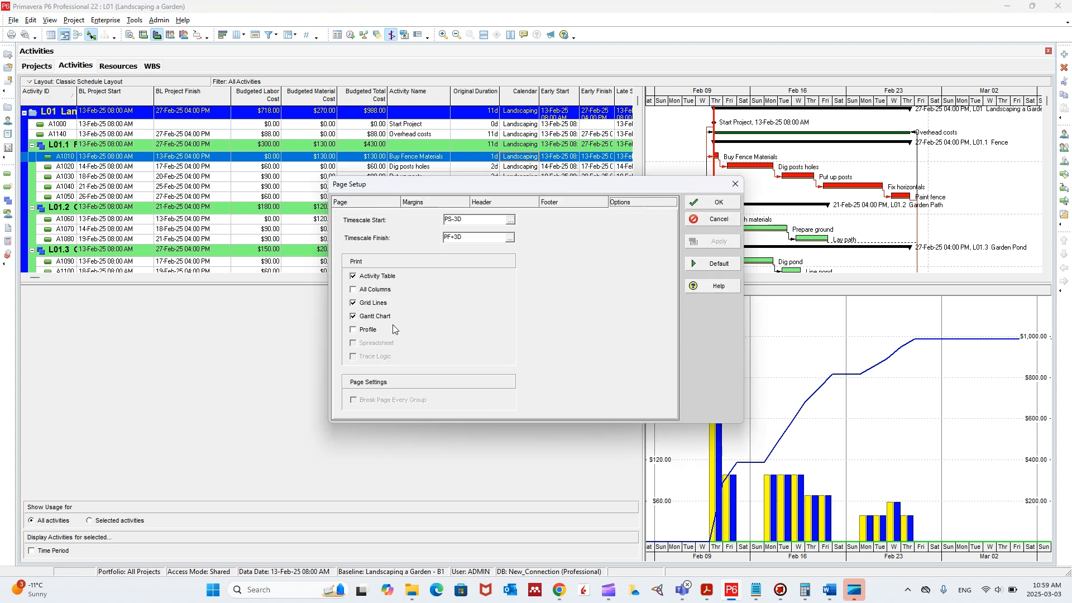
click(369, 329)
click(733, 202)
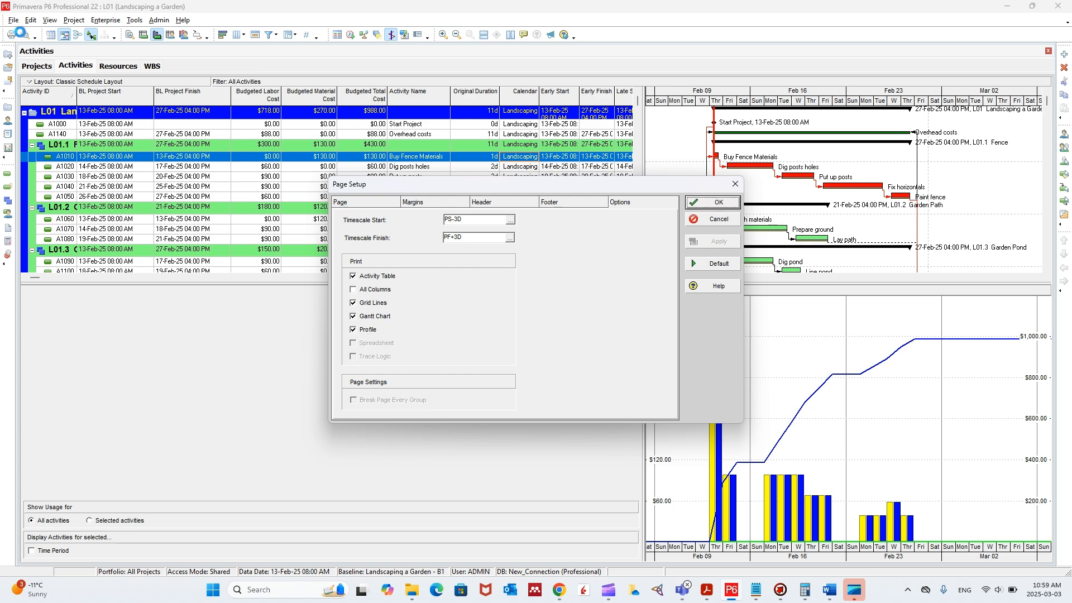
click(13, 20)
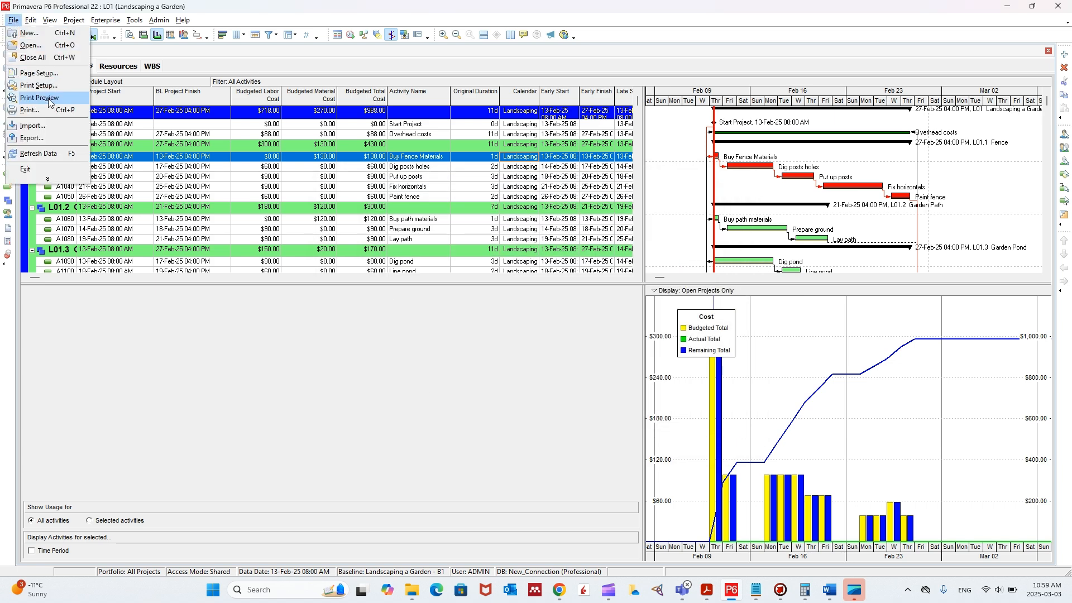
click(40, 97)
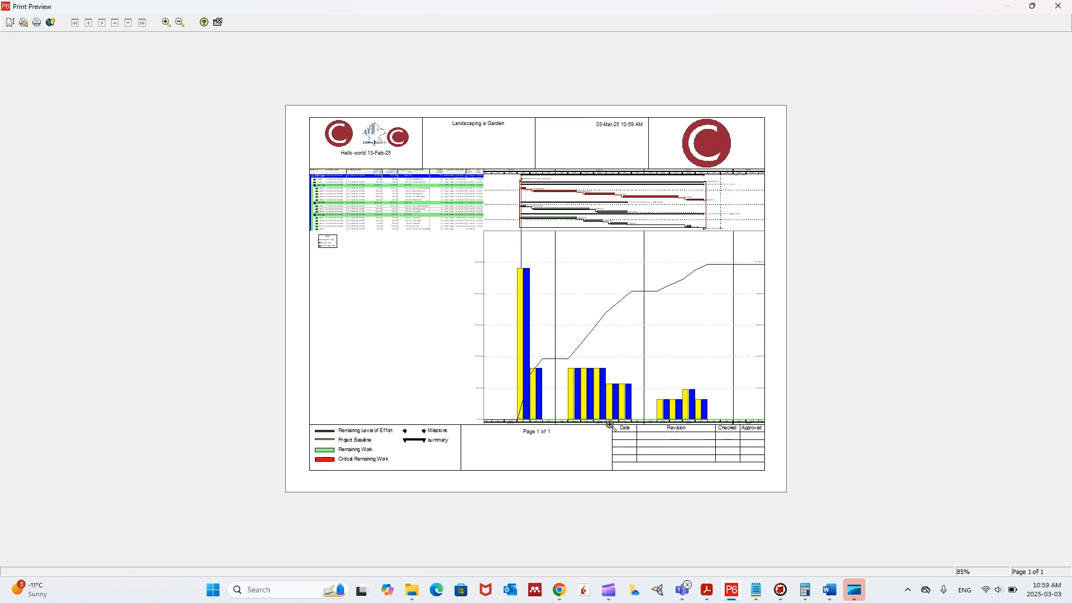
click(1059, 7)
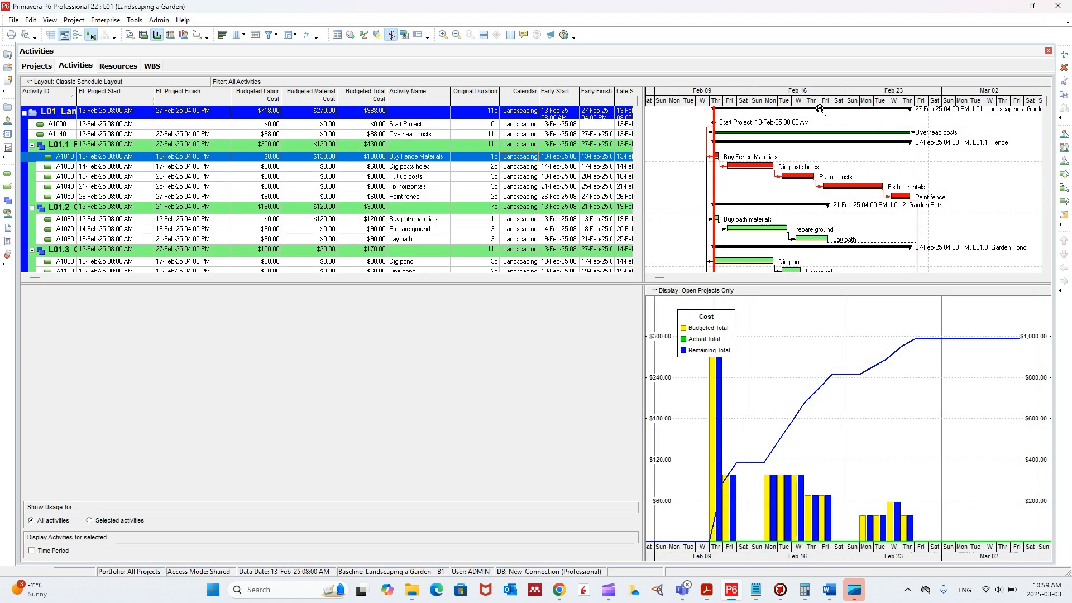
- Turn on All Columns in the page setup's print options and confirm
click(13, 20)
key(Escape)
click(643, 203)
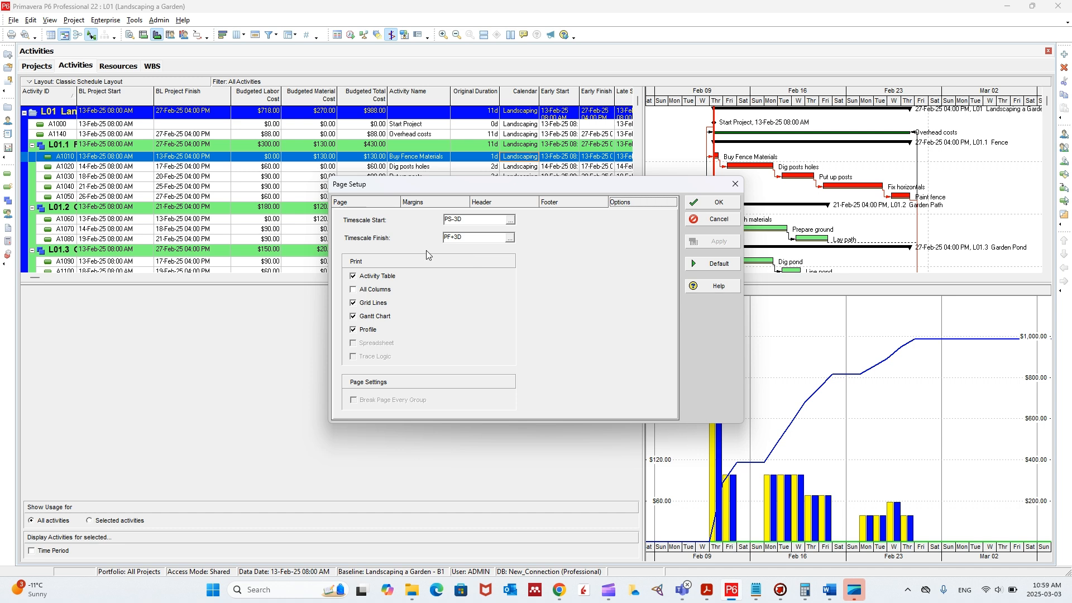
click(353, 290)
click(704, 205)
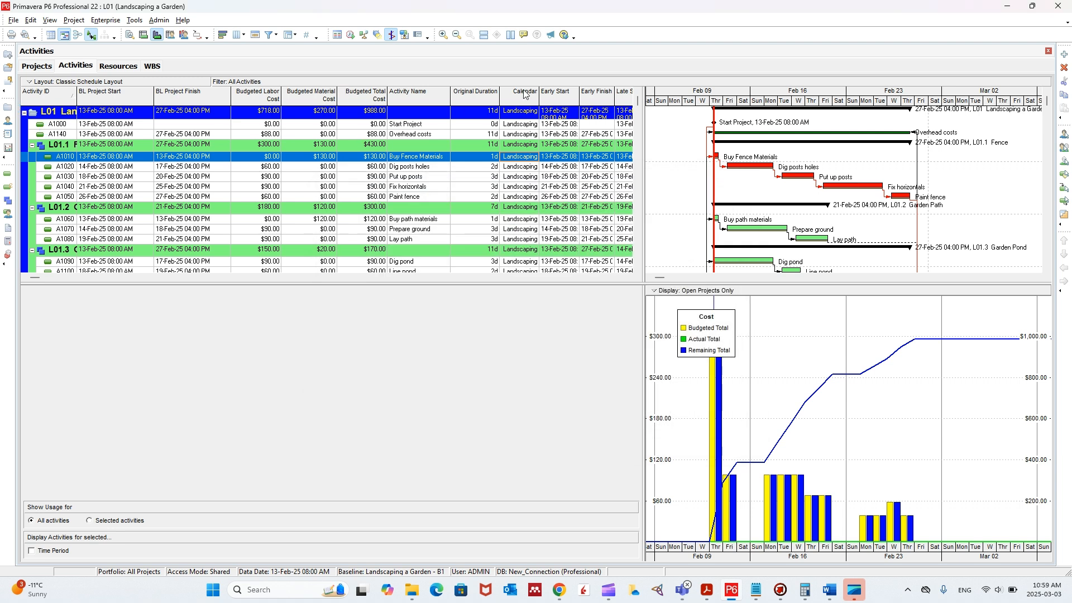
drag(37, 277, 233, 278)
- Preview the page with all columns, zoom in on the activity table and Gantt chart, and close the preview
click(13, 20)
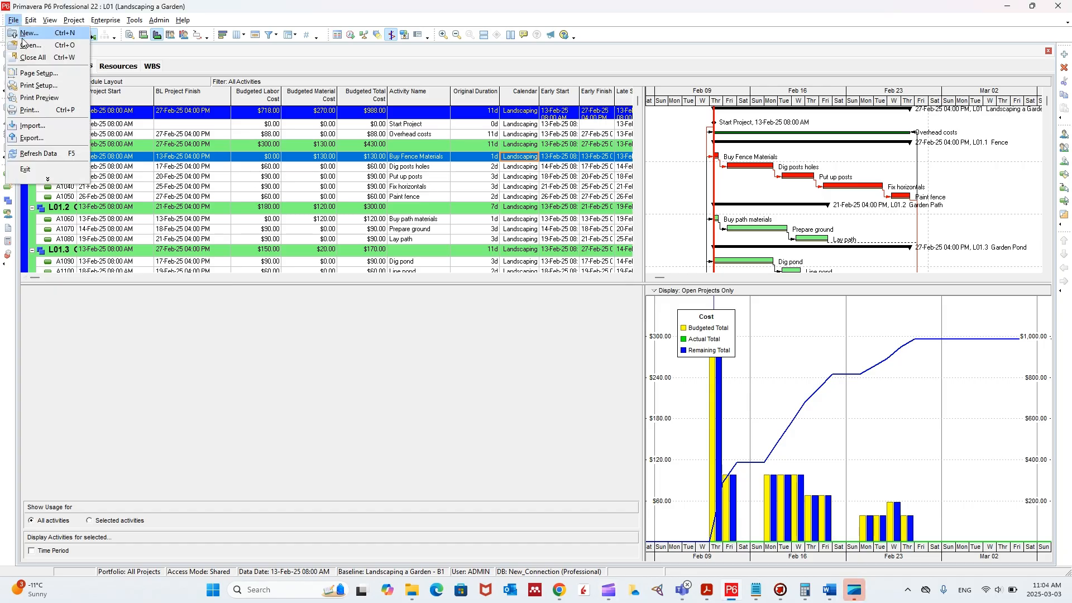
click(49, 99)
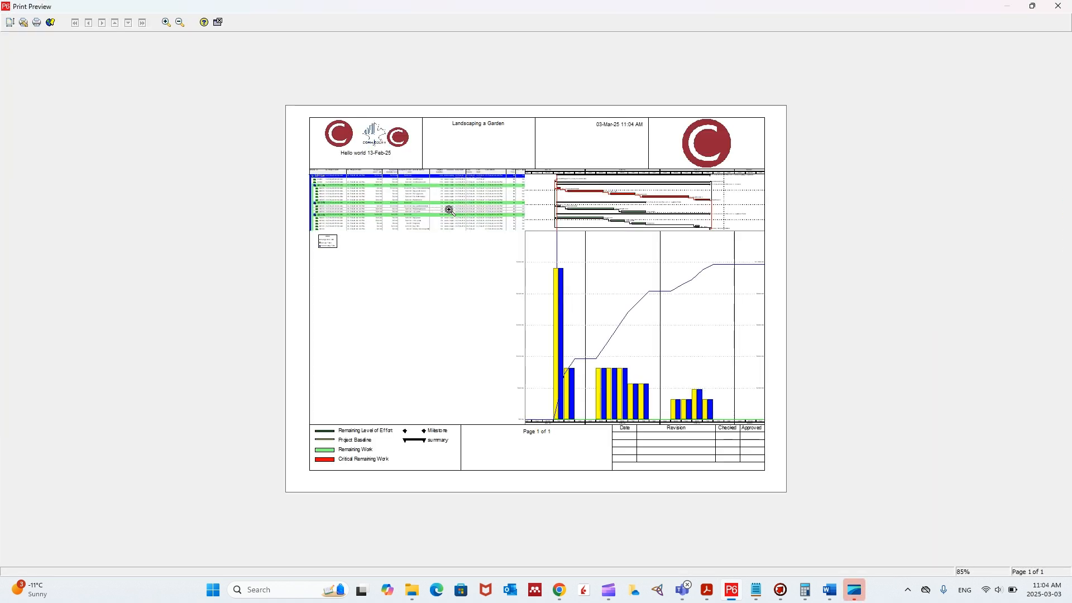
click(500, 189)
click(505, 151)
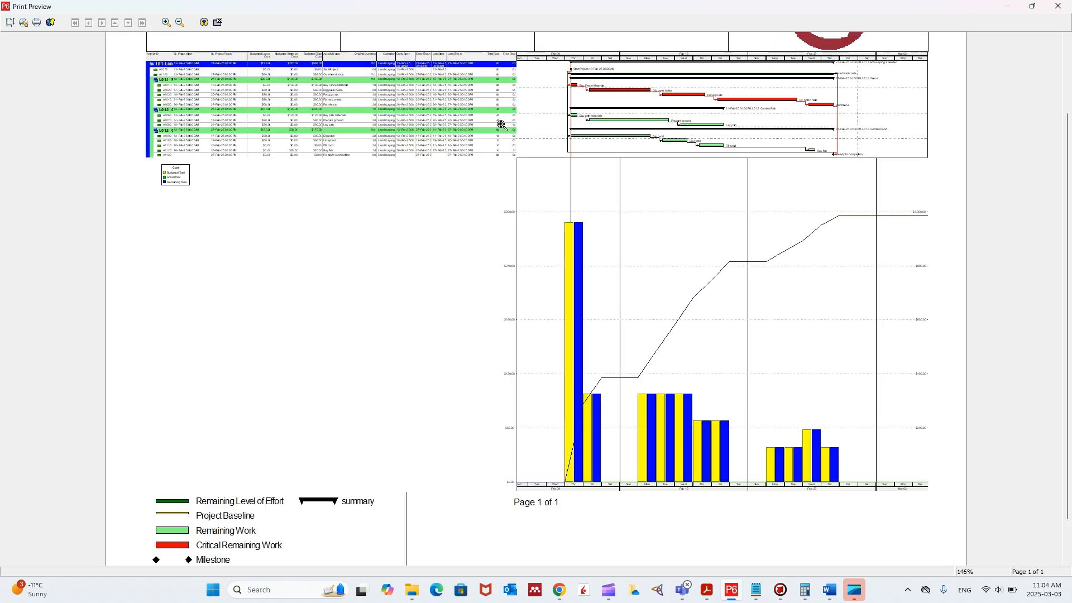
click(500, 122)
click(491, 168)
click(450, 181)
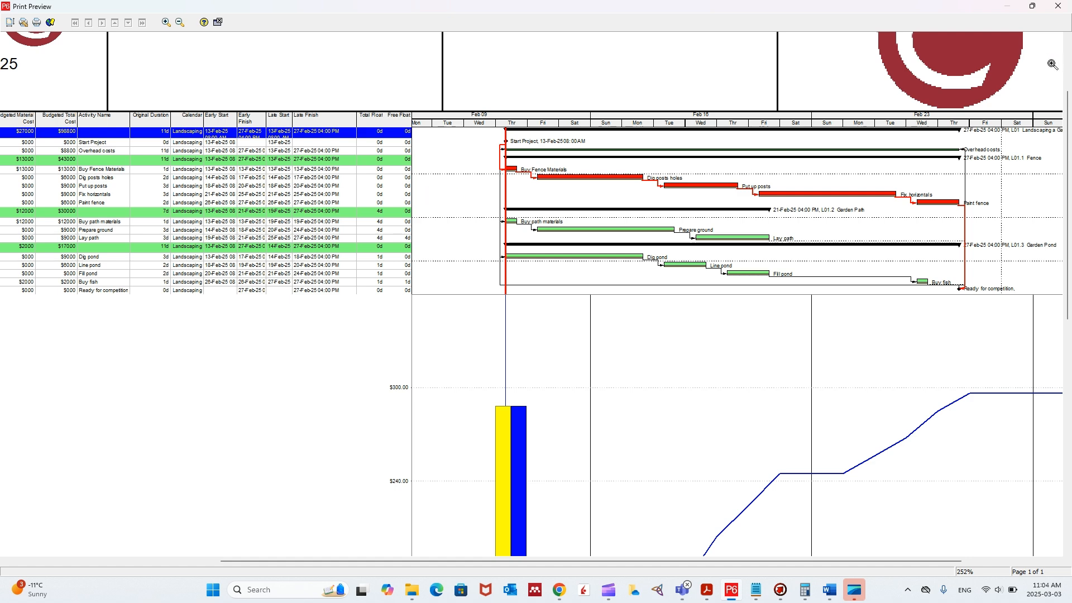
click(1060, 9)
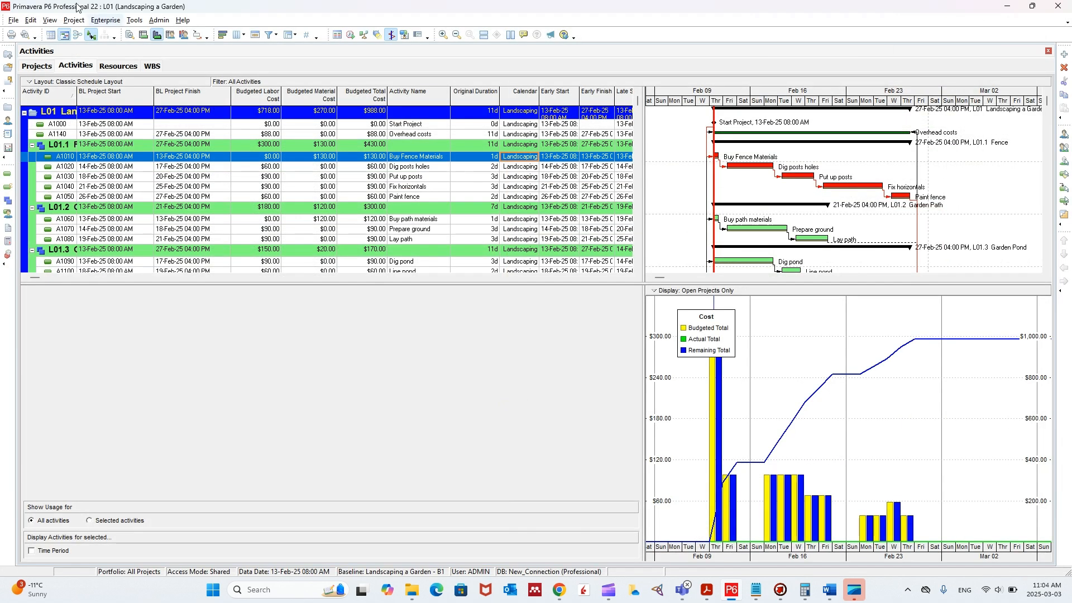
- Open the page setup's print options from within the print preview, keeping the previewed page's activity table in view
click(13, 21)
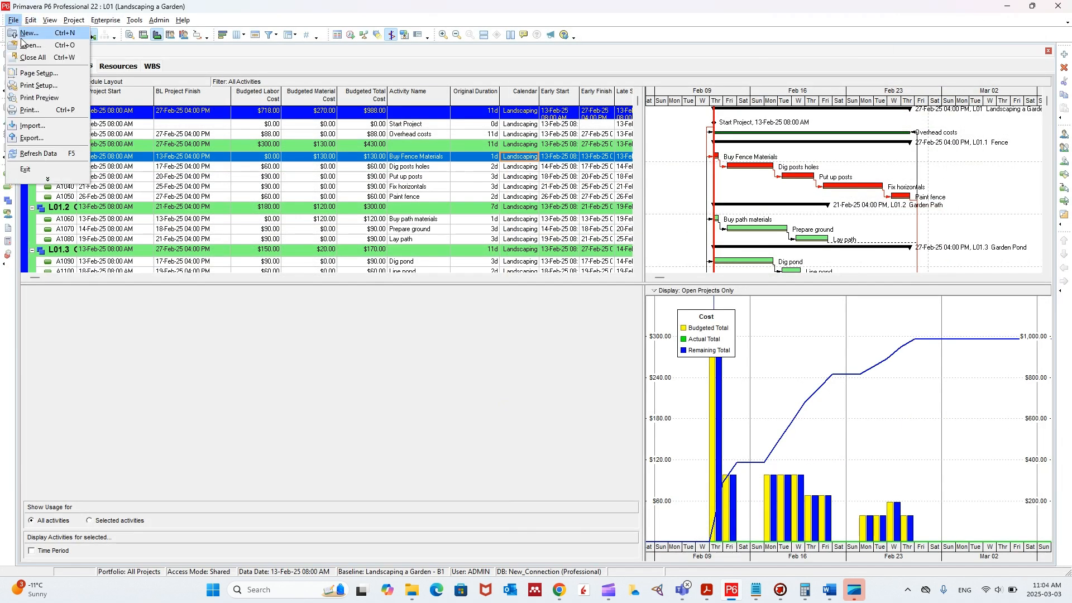
click(39, 98)
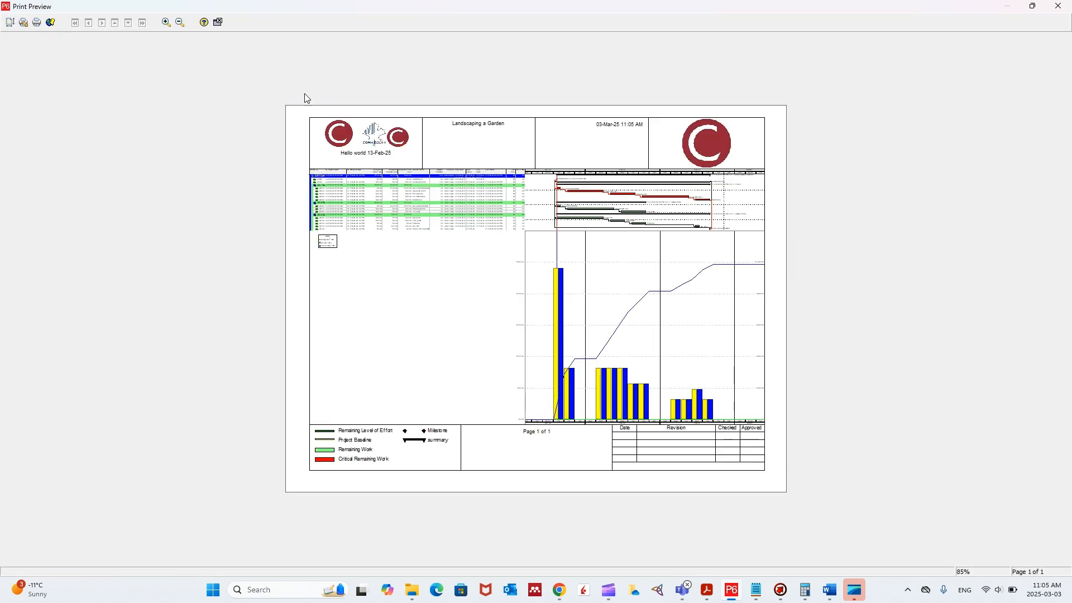
click(10, 23)
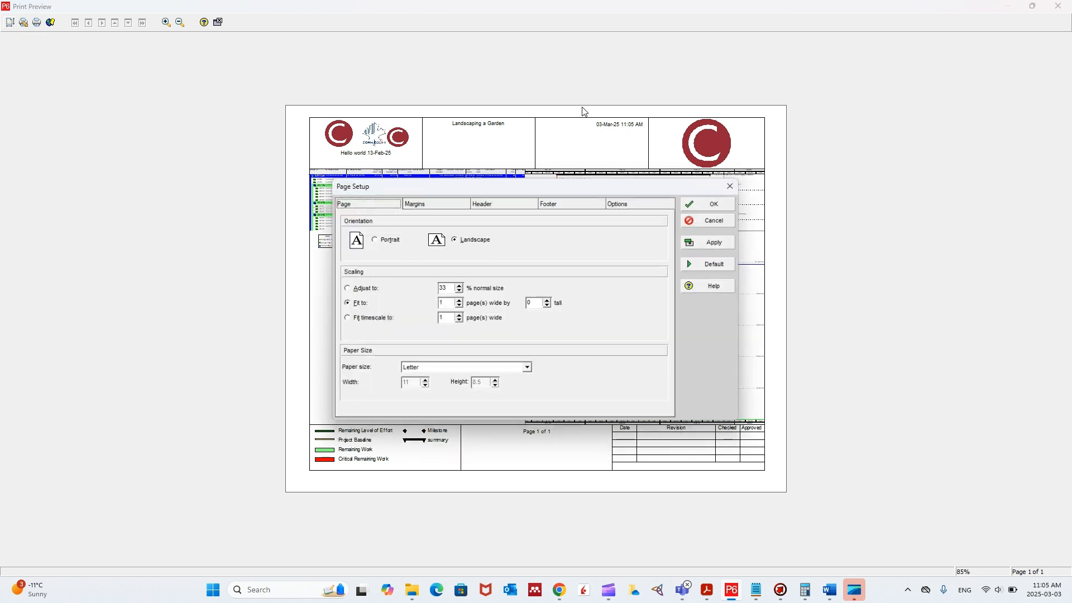
click(652, 207)
drag(611, 189, 858, 106)
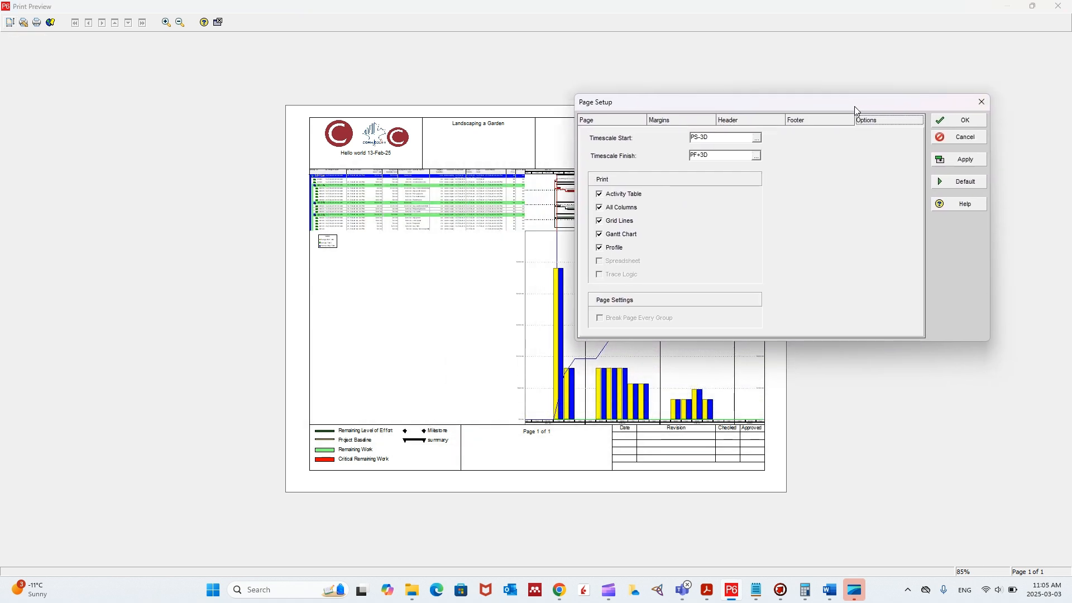
- Apply the print options without All Columns to compare the preview, and restore and apply All Columns
click(600, 209)
click(964, 160)
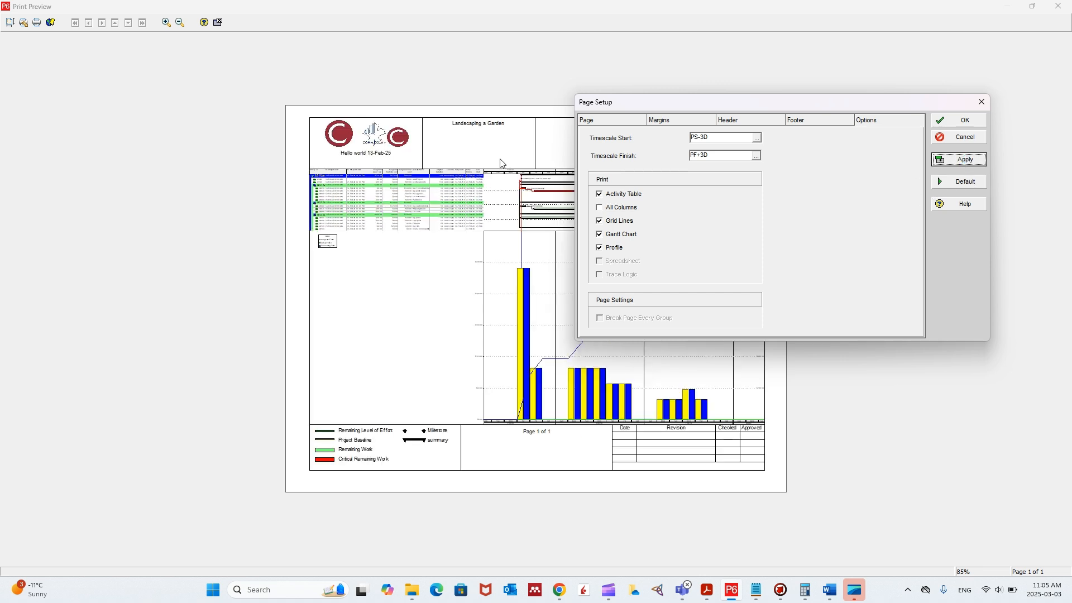
click(600, 207)
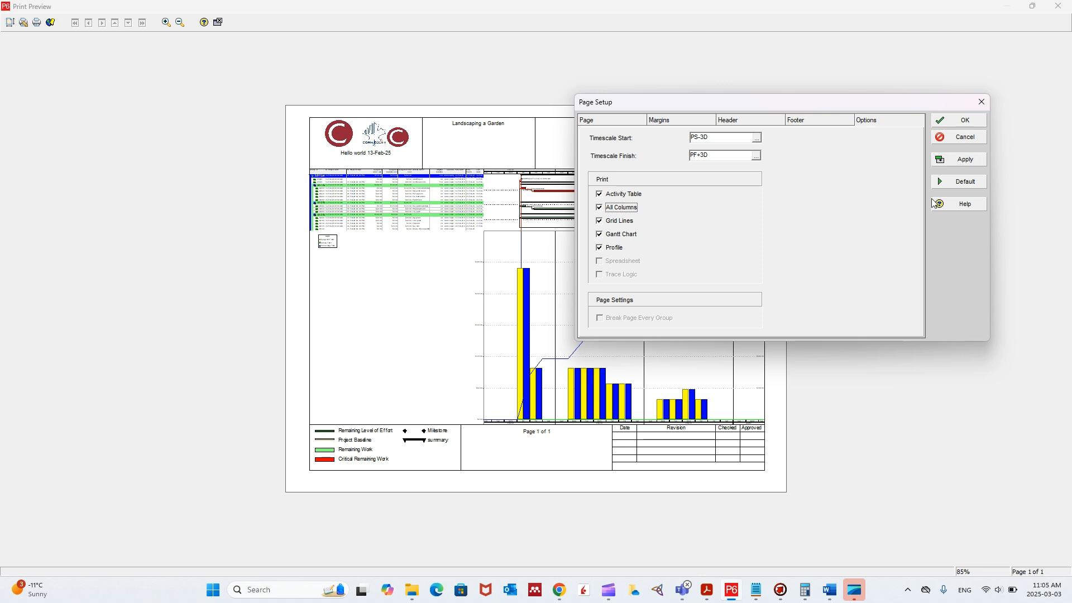
click(964, 161)
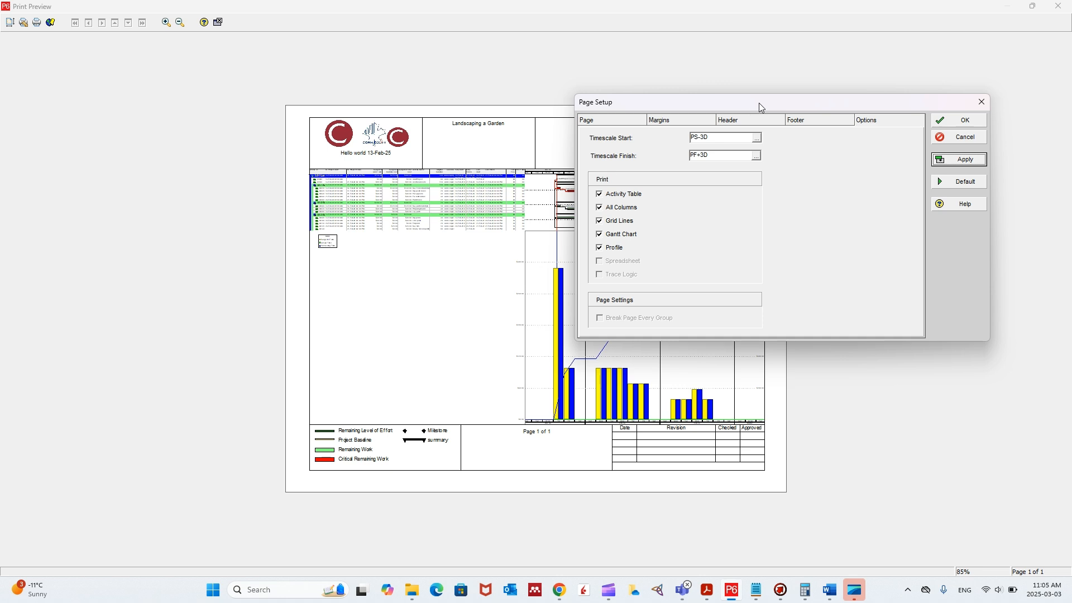
drag(760, 106, 263, 63)
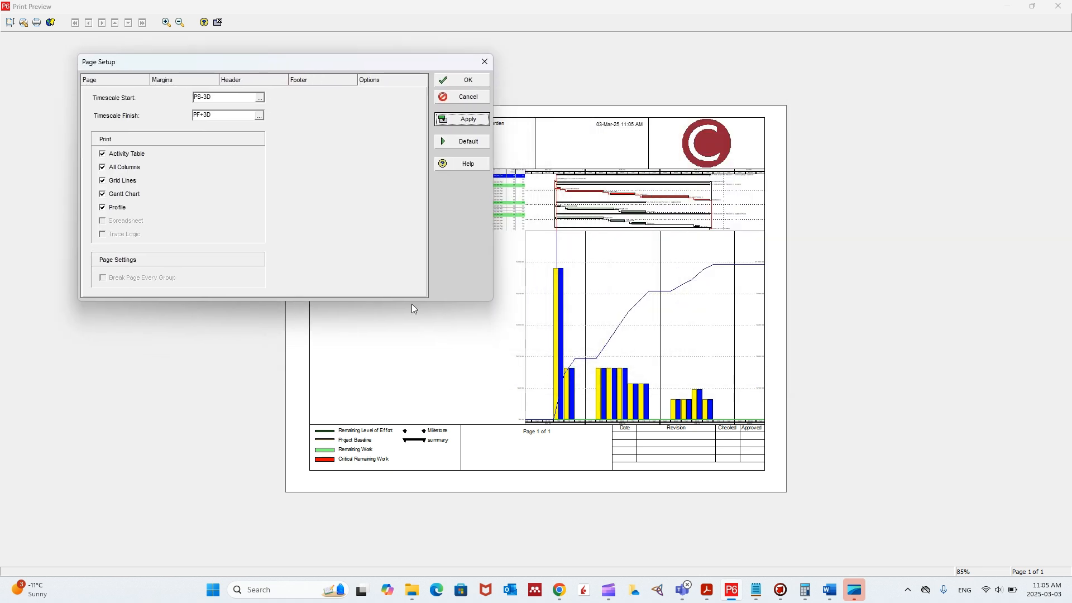
- Apply the print options without the Profile to compare the preview, and restore and apply the Profile
click(103, 208)
click(469, 119)
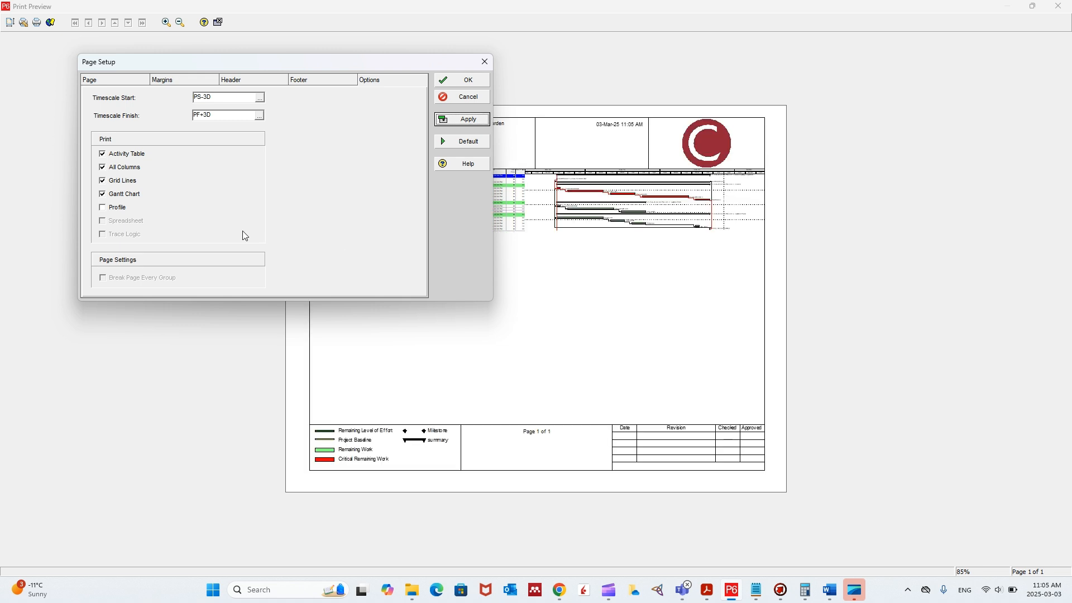
click(111, 208)
click(470, 122)
click(104, 195)
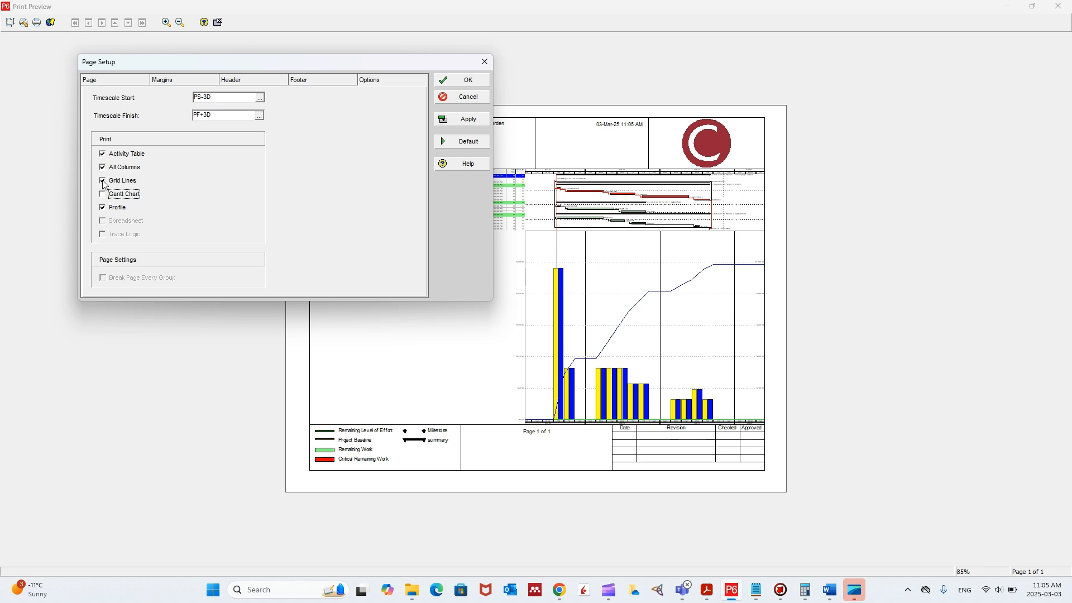
click(104, 181)
click(104, 167)
click(104, 154)
click(459, 145)
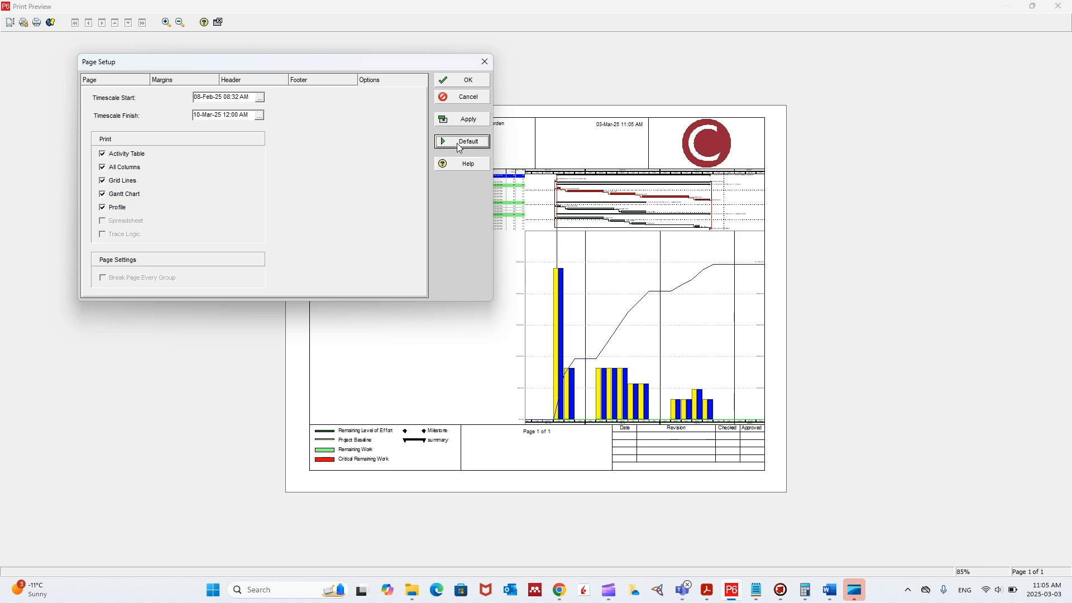
- Limit the printed content to the Profile only, apply it, and uncover the cost chart in the preview
click(104, 194)
click(105, 181)
click(104, 167)
click(103, 154)
click(469, 118)
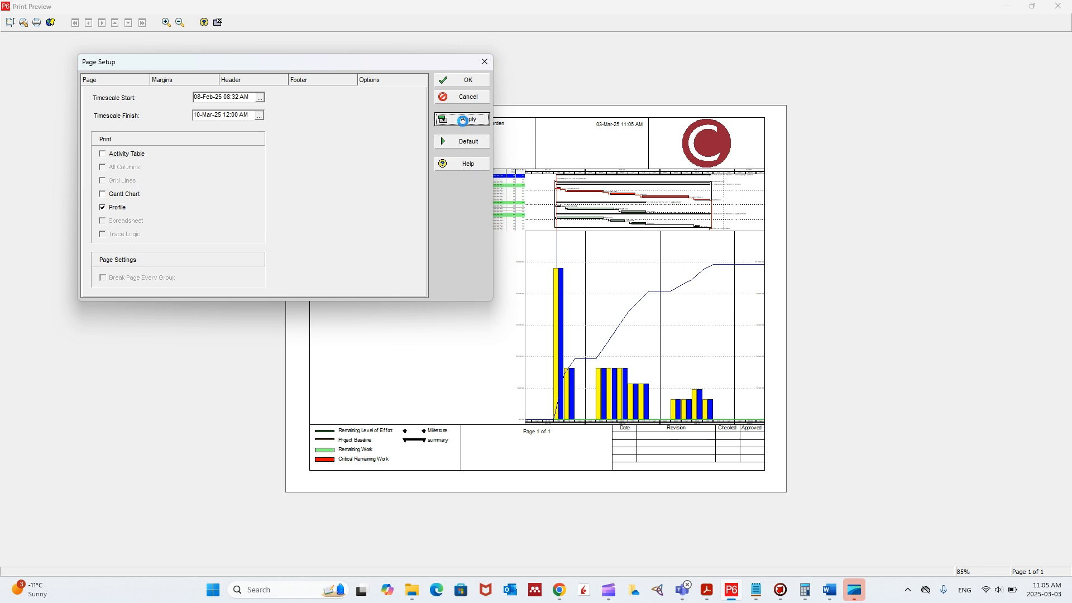
drag(347, 67, 869, 72)
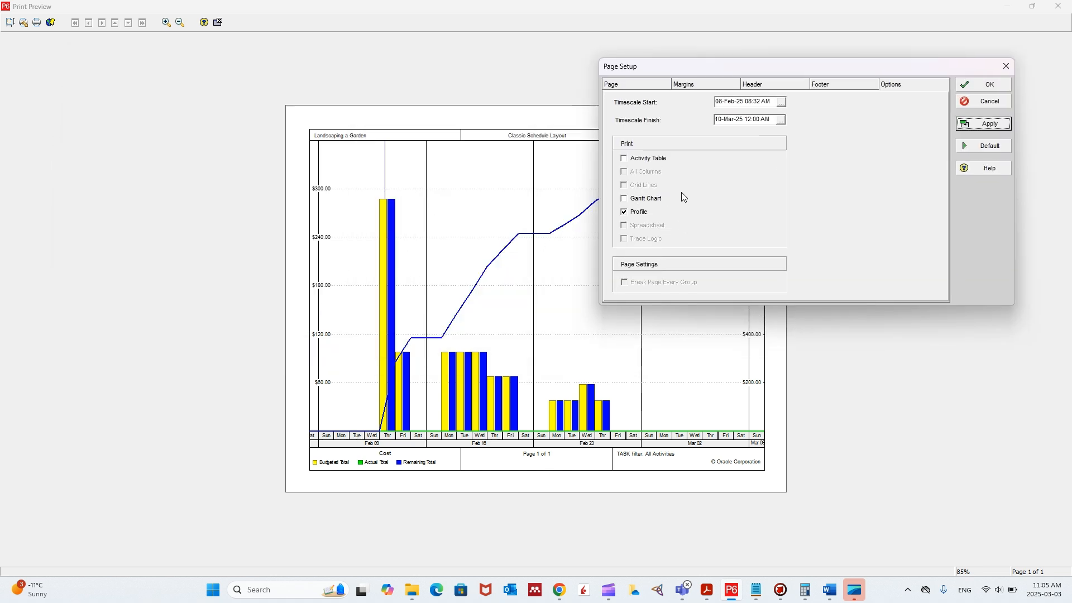
- Restore the default page setup, exclude All Columns from the print options, and apply the settings to the preview
click(991, 149)
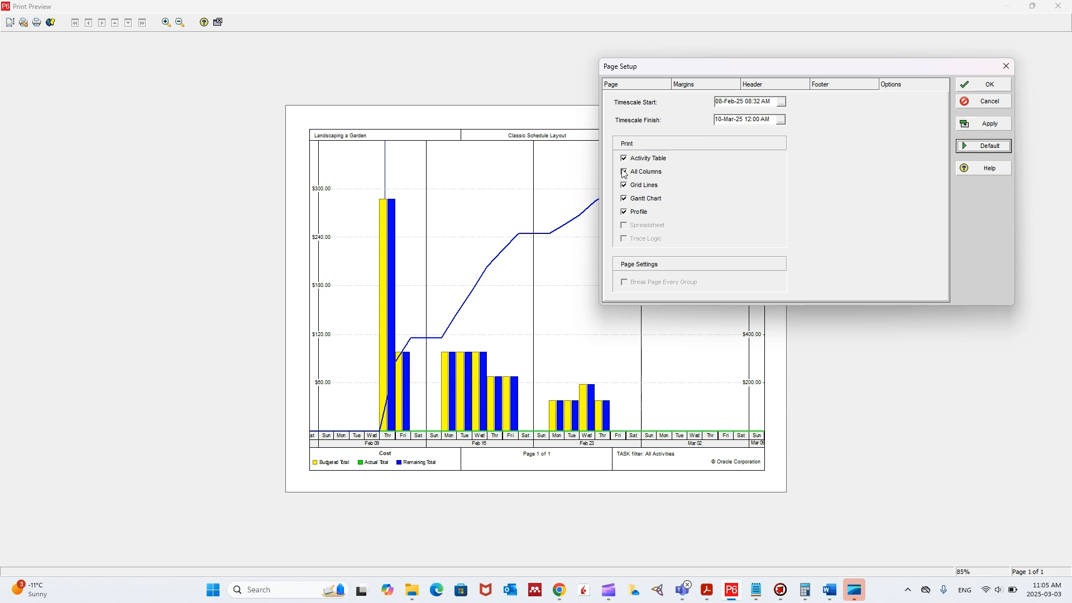
click(624, 173)
click(996, 131)
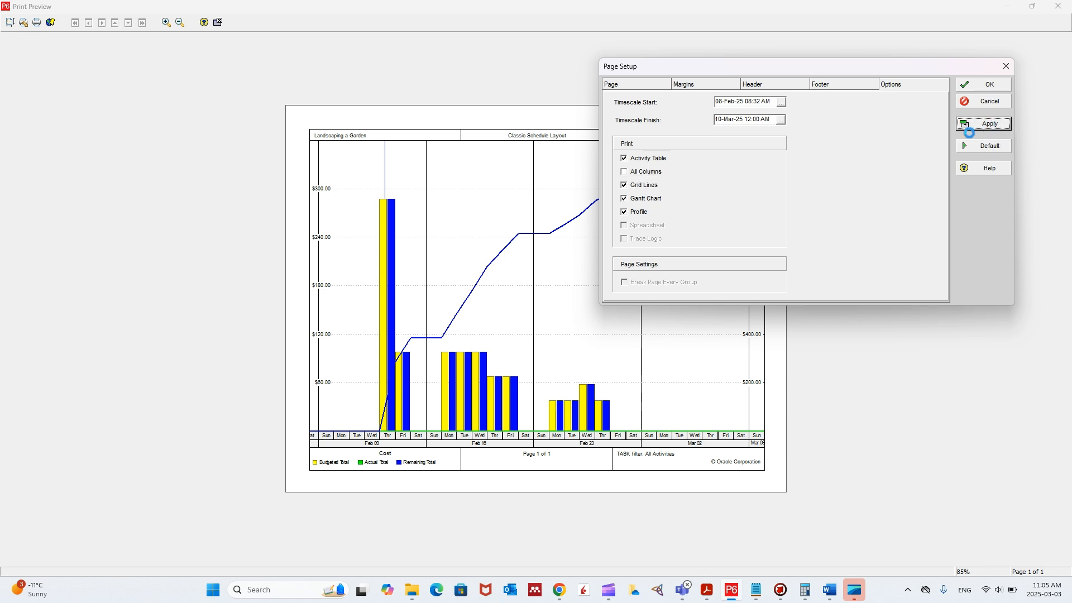
drag(904, 74, 883, 161)
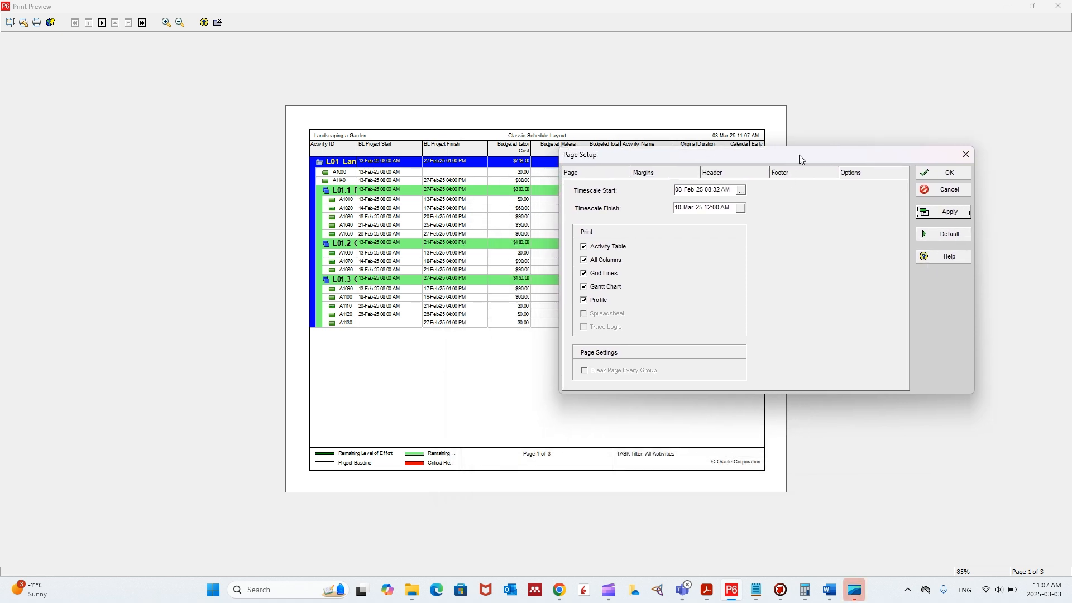
drag(798, 155, 277, 54)
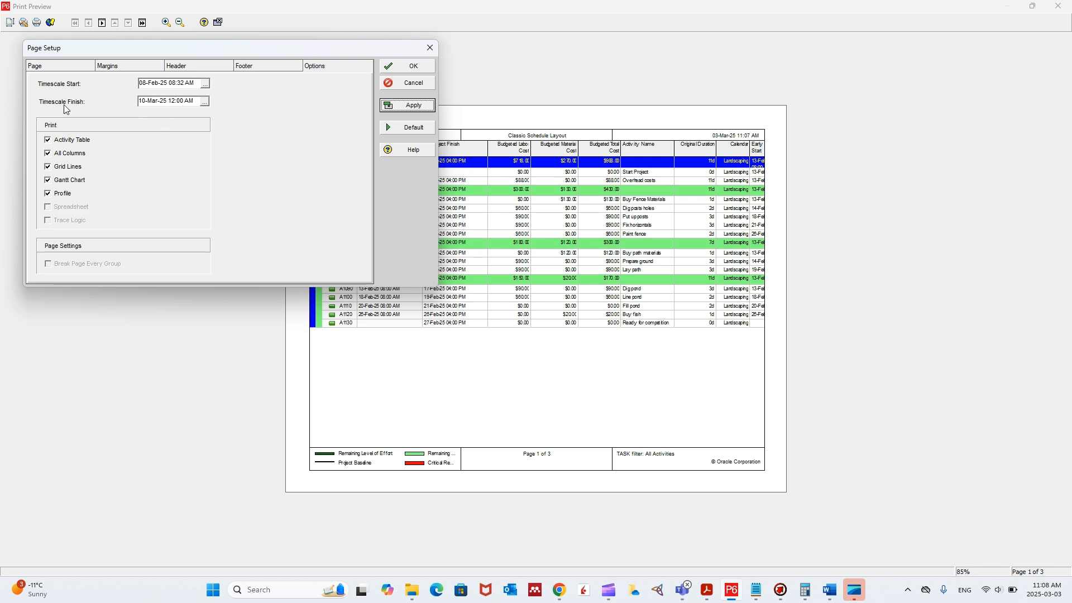
- Review the default page, margins, header and print option settings in the page setup
click(53, 67)
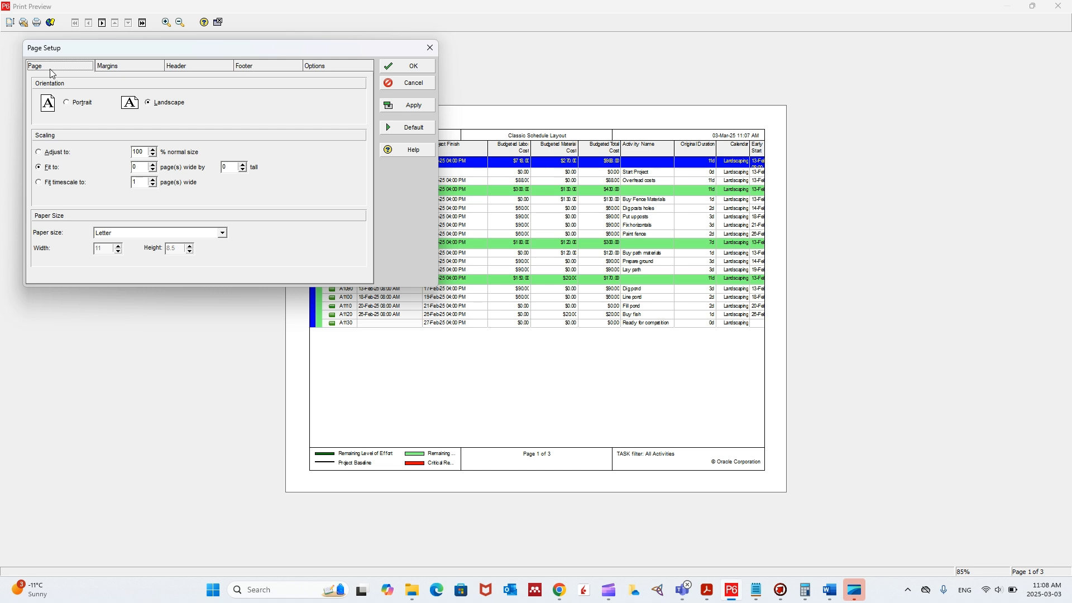
click(116, 69)
click(176, 68)
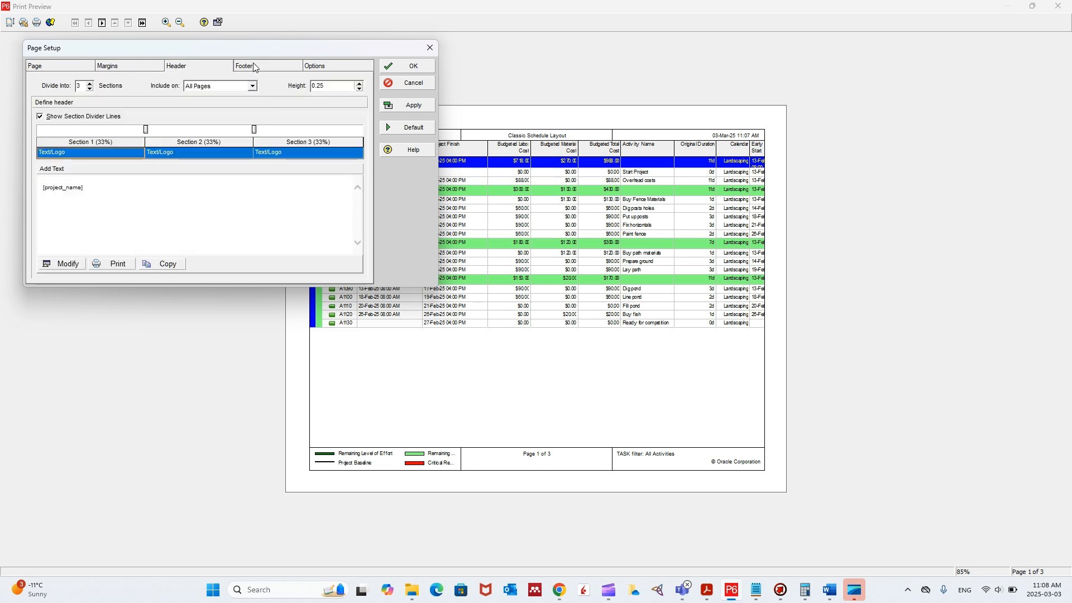
click(314, 66)
click(59, 66)
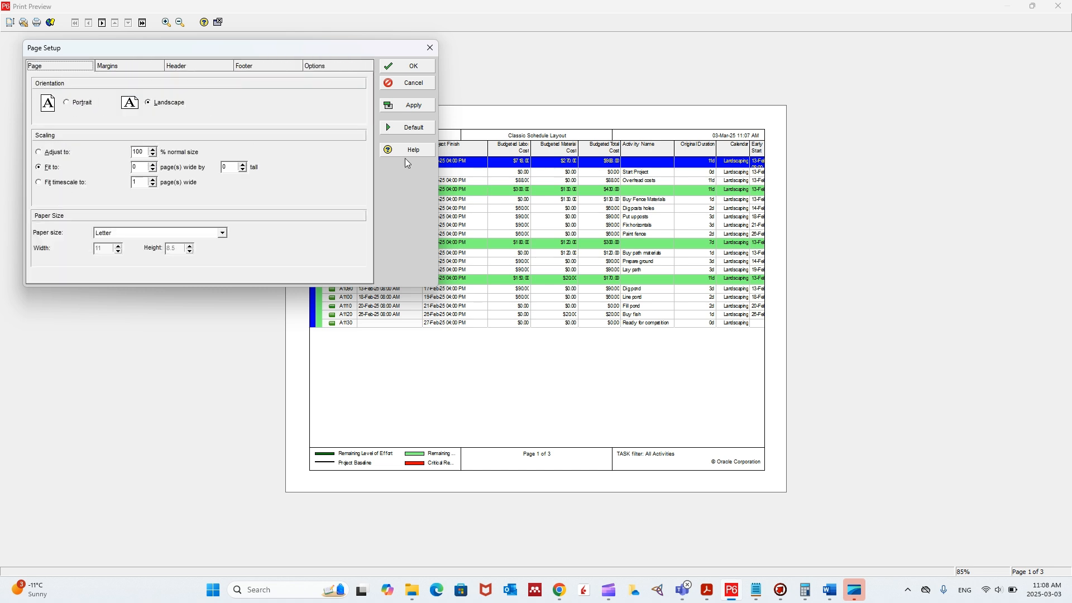
- Confirm the default page setup and zoom in on the previewed activity table
drag(388, 48, 1001, 39)
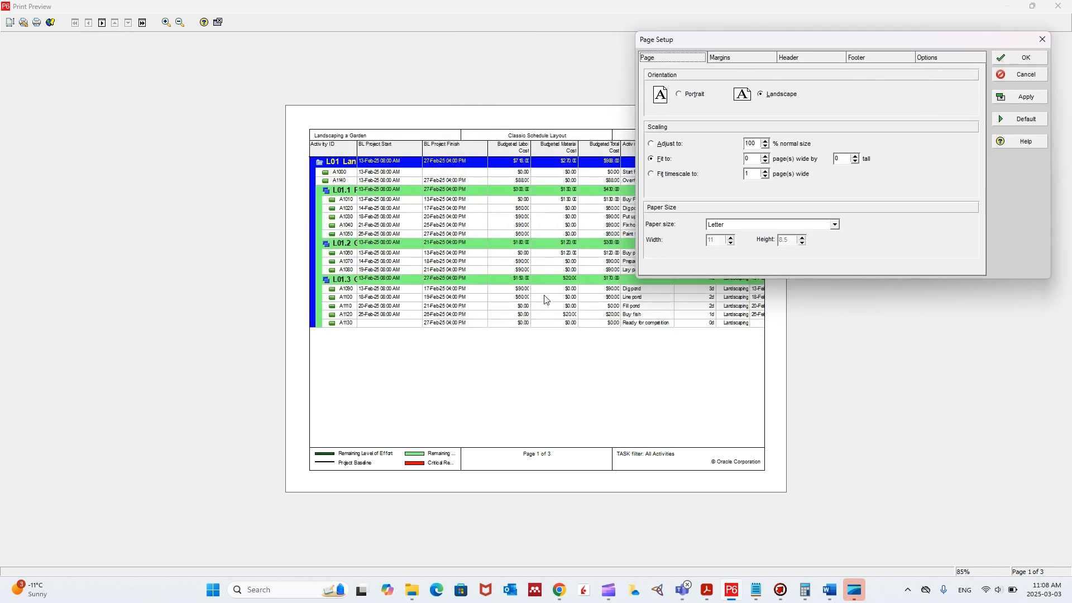
click(1012, 58)
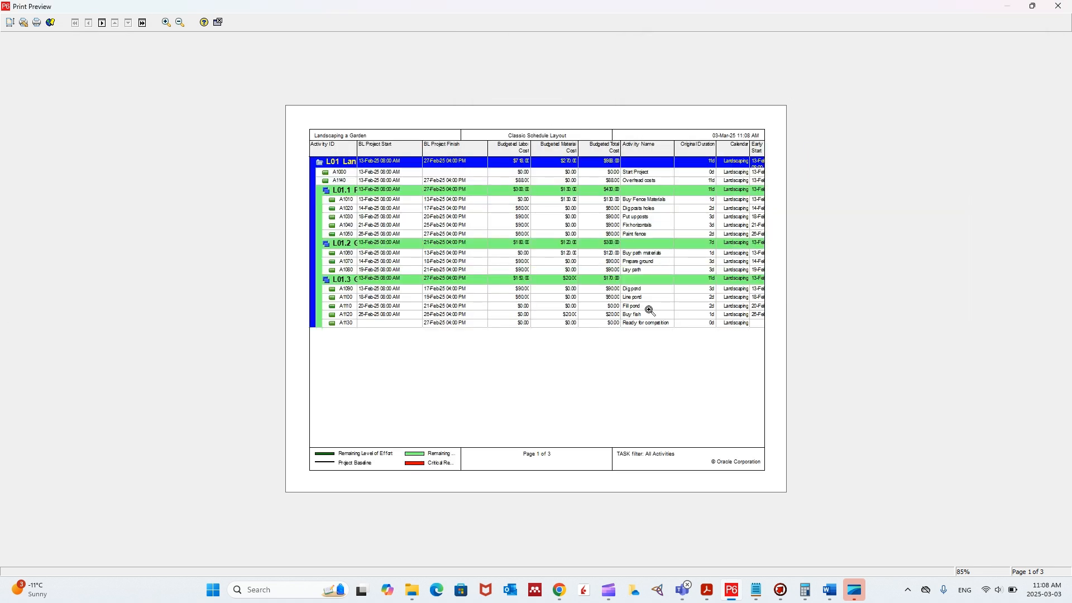
click(649, 382)
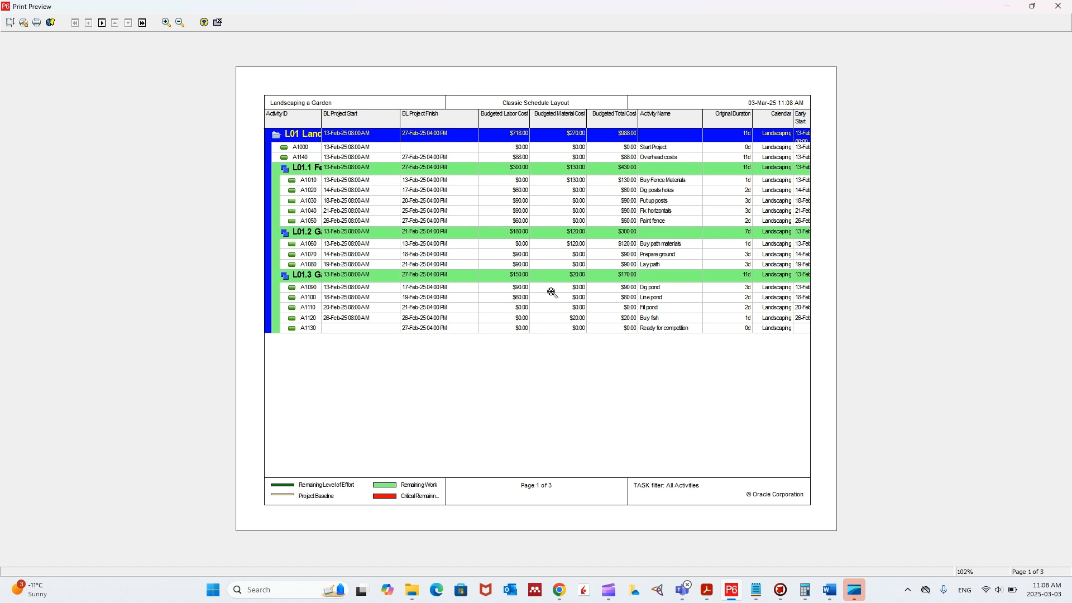
- Zoom out the print preview and page through all three pages, returning to the first
click(179, 22)
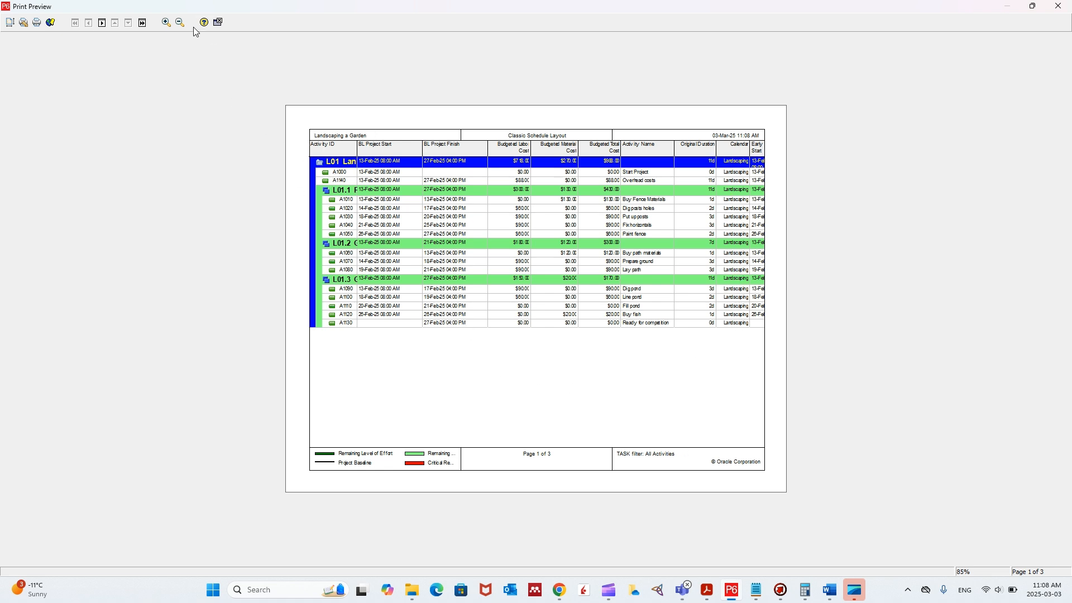
click(102, 22)
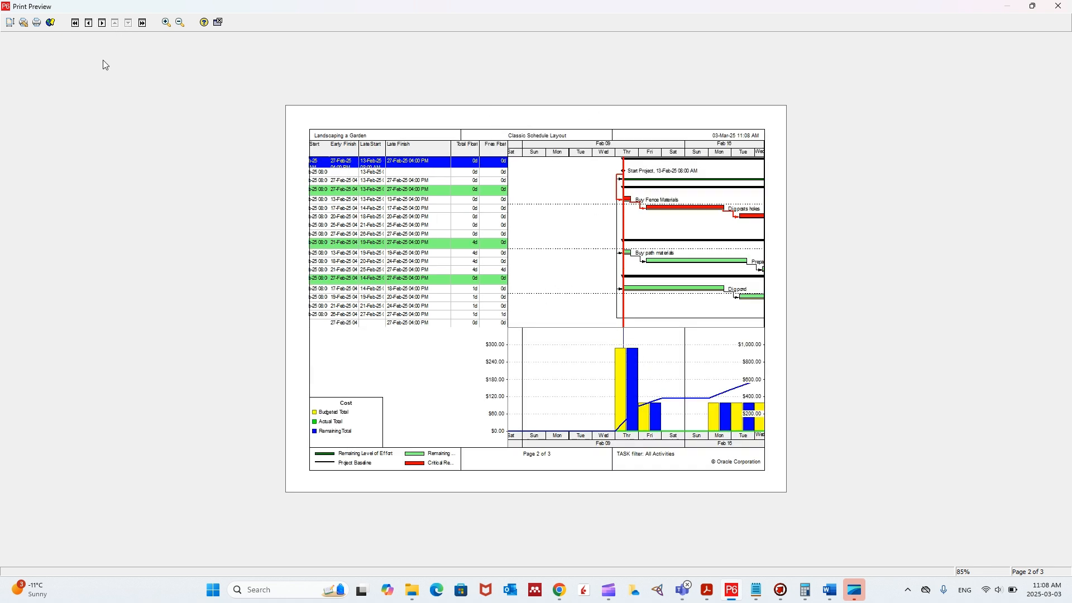
click(99, 24)
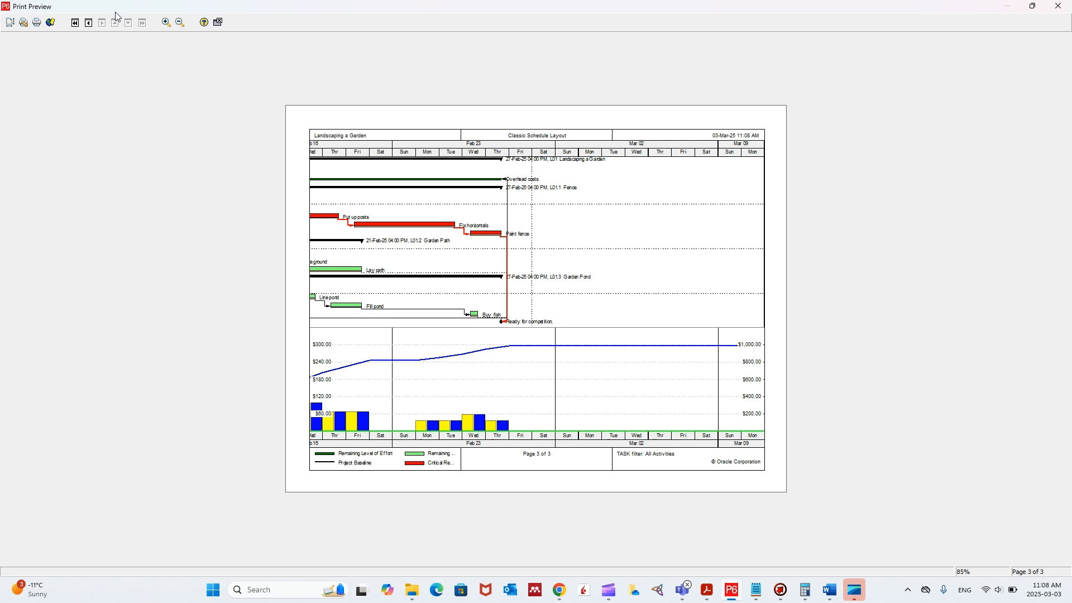
double_click(89, 26)
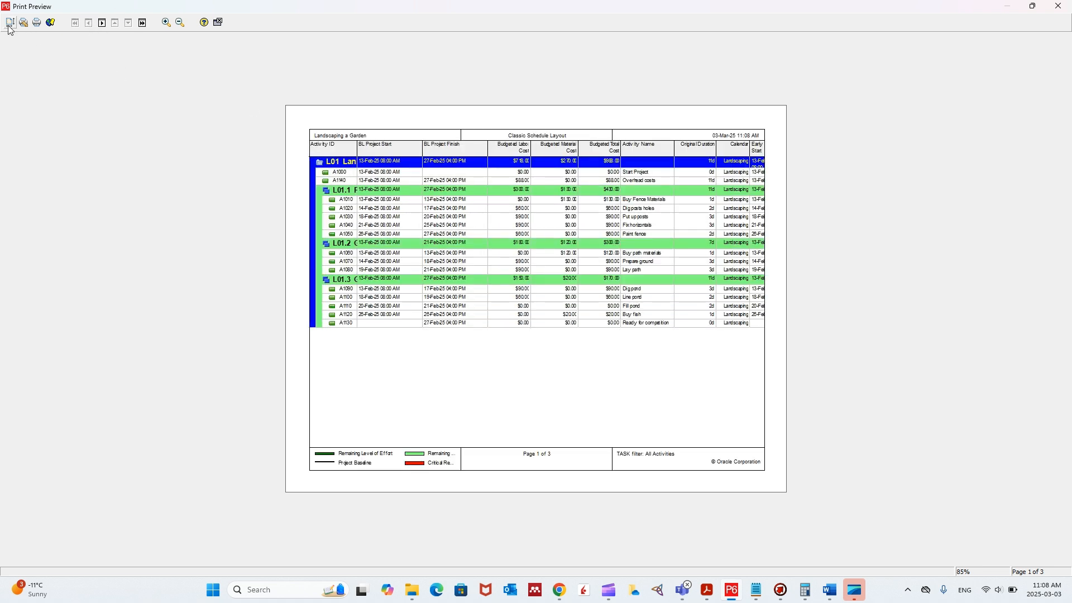
- Set the page scaling to fit 1 page wide, apply it, and uncover the chart in the preview
double_click(494, 193)
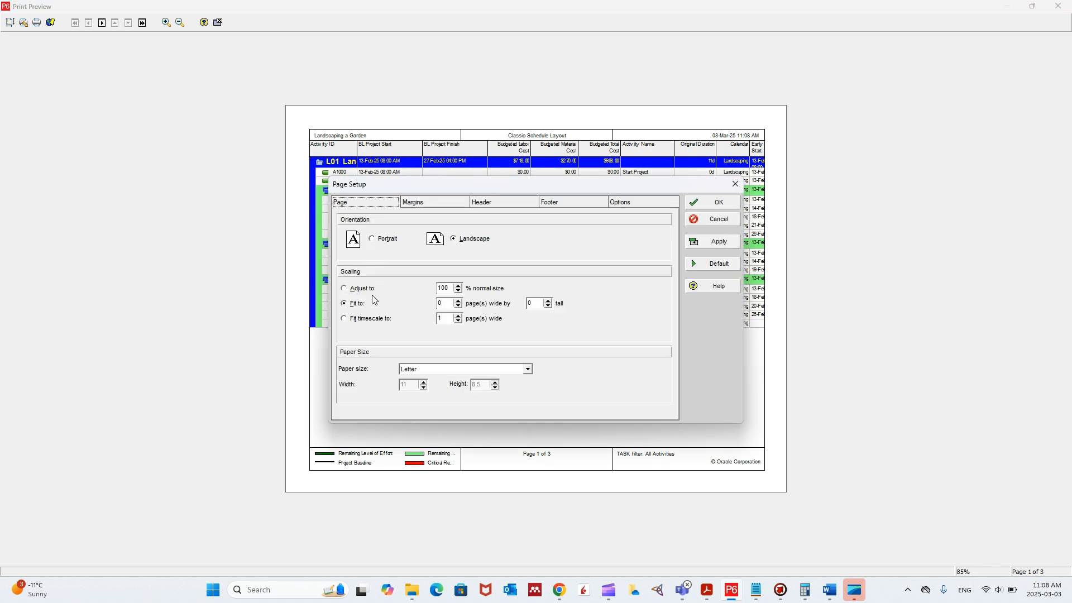
double_click(451, 305)
text(1)
drag(646, 190, 975, 41)
click(1048, 95)
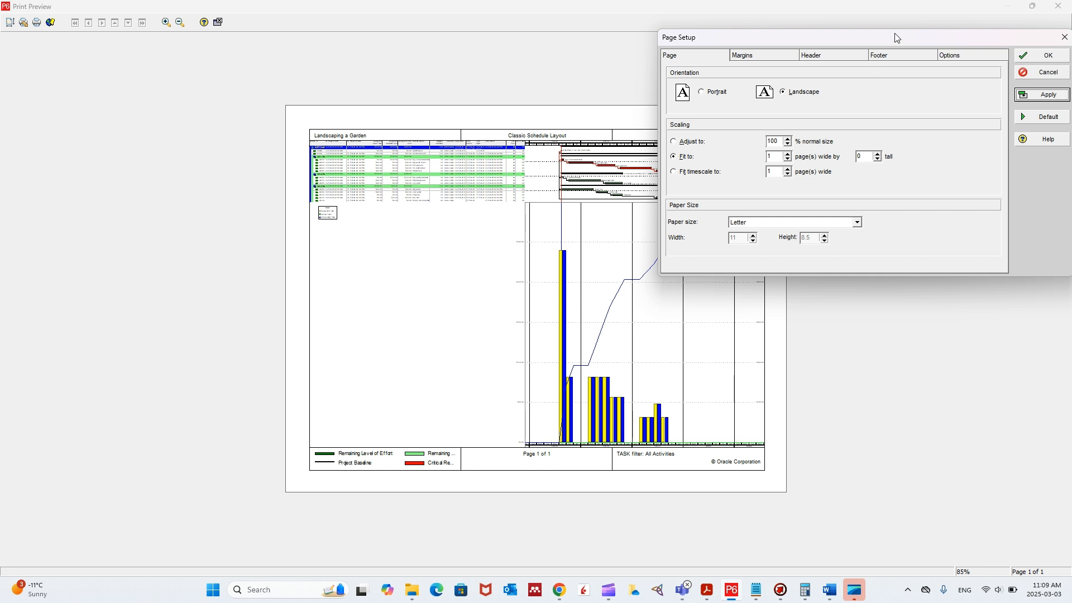
drag(892, 37, 331, 117)
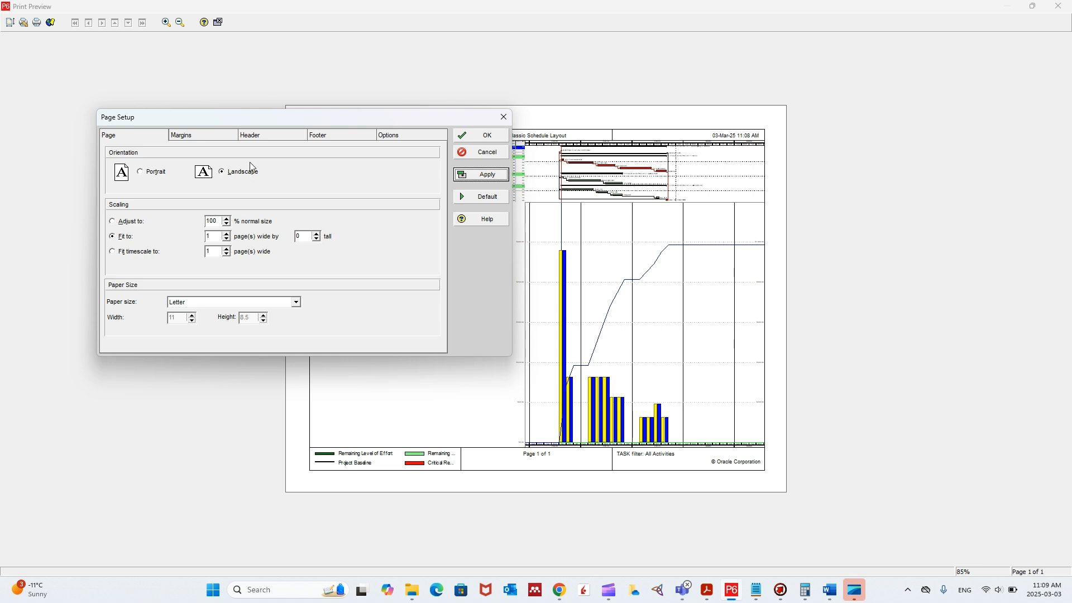
- Review the page margins and the header settings with Section 1's content type
click(229, 137)
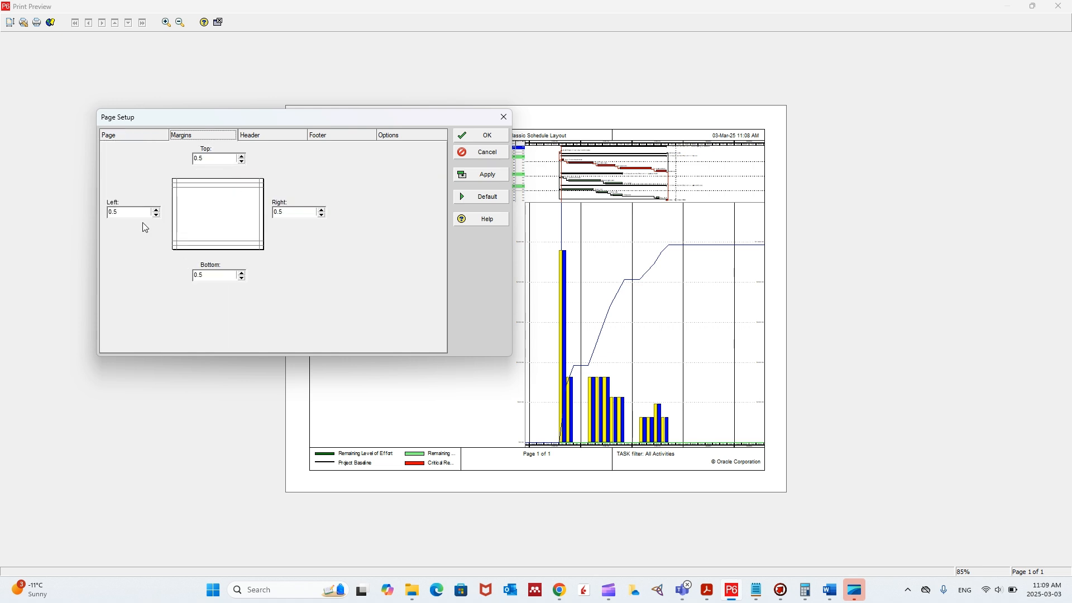
click(261, 134)
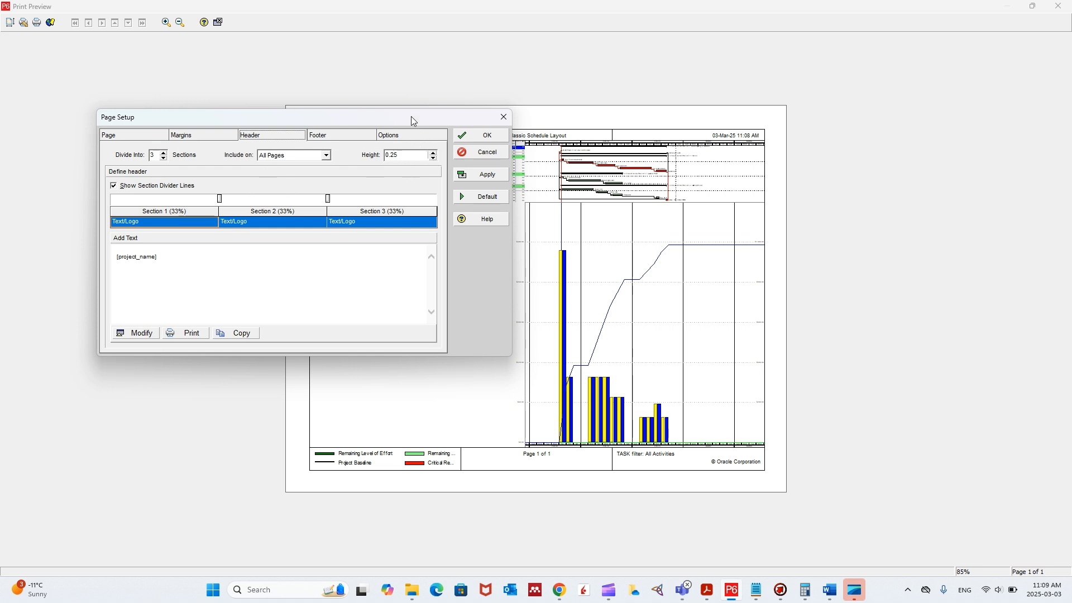
click(180, 223)
click(182, 226)
click(181, 225)
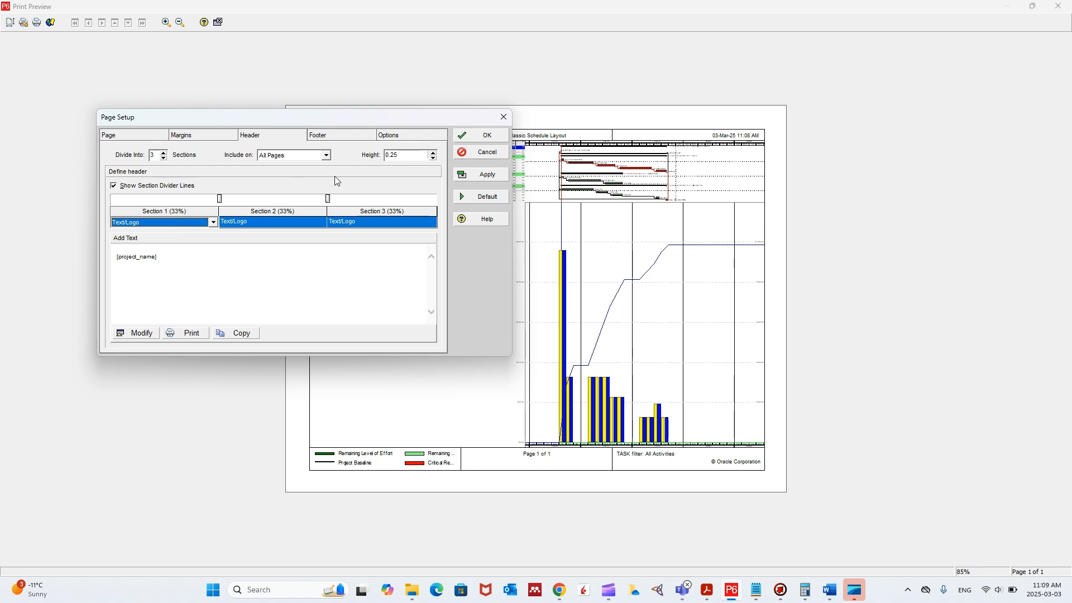
- Examine the text of header Sections 1, 2 and 3 against the preview and open Section 1's text for modification
drag(413, 122, 943, 102)
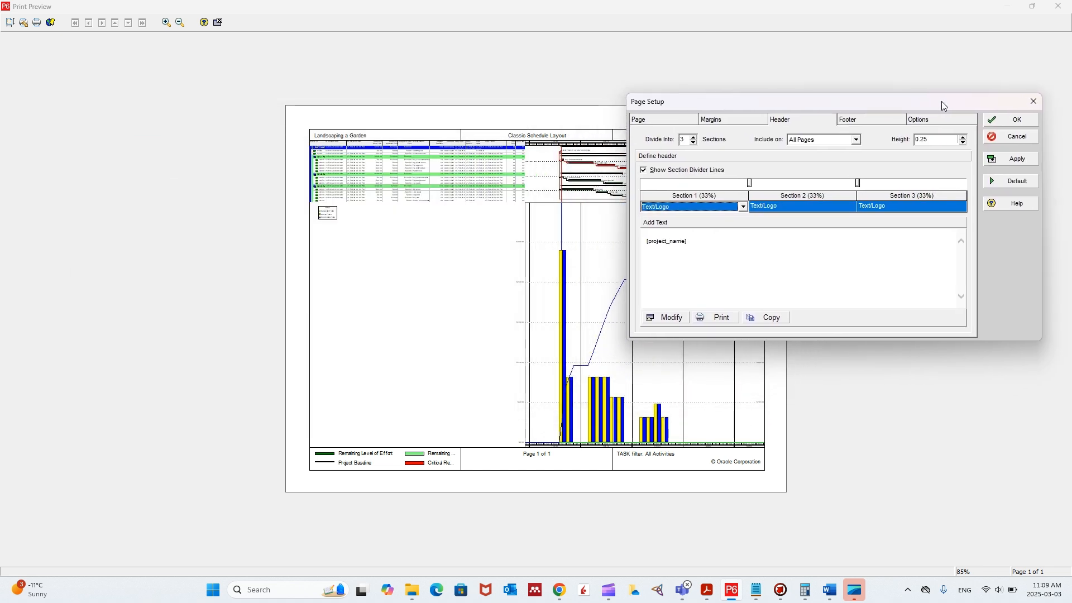
click(787, 208)
click(903, 211)
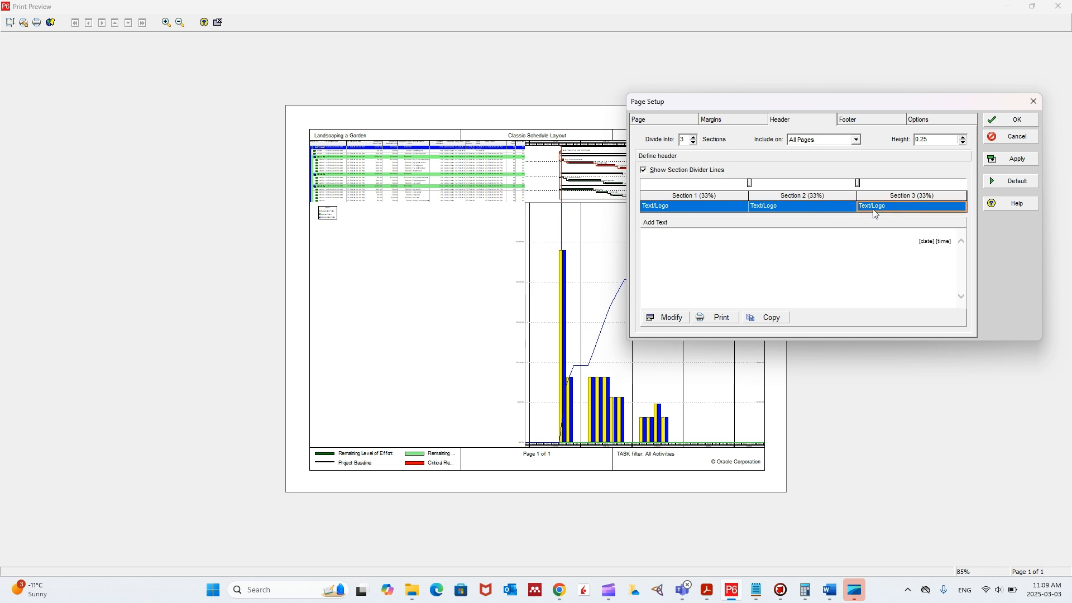
click(708, 210)
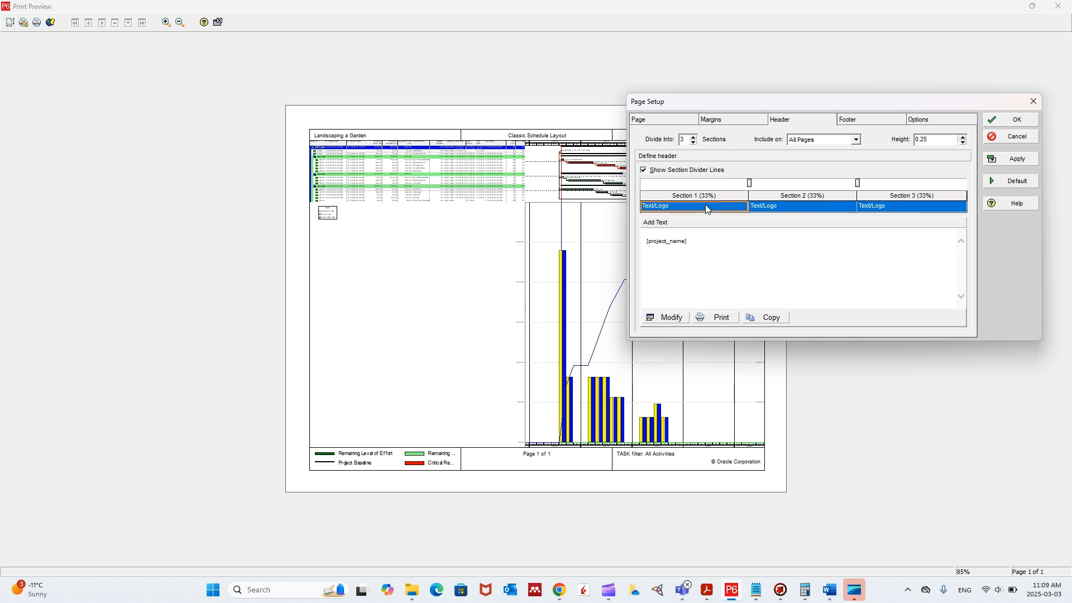
click(776, 209)
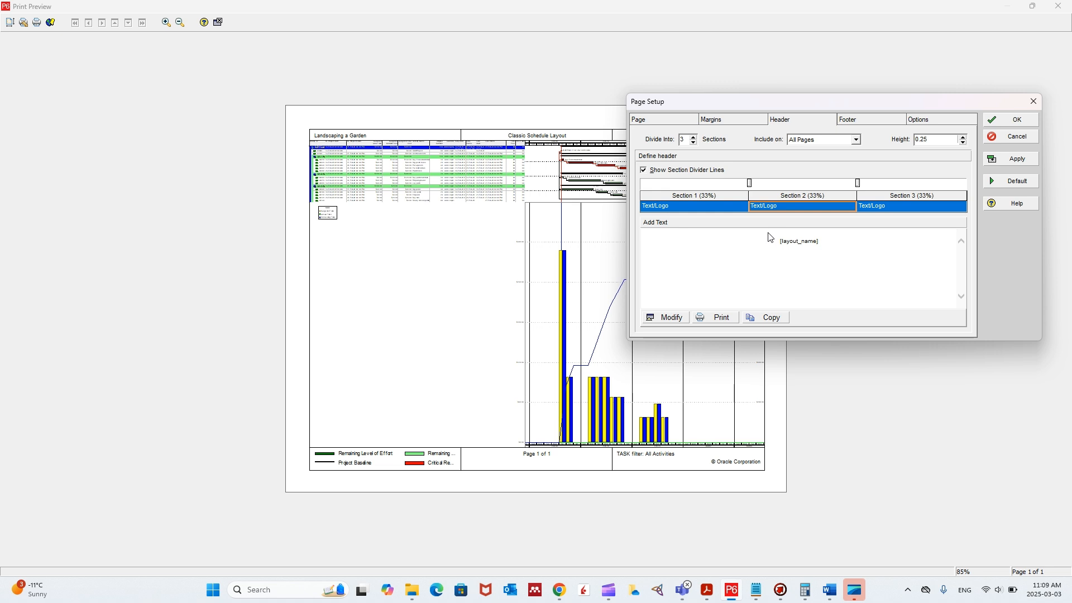
click(898, 209)
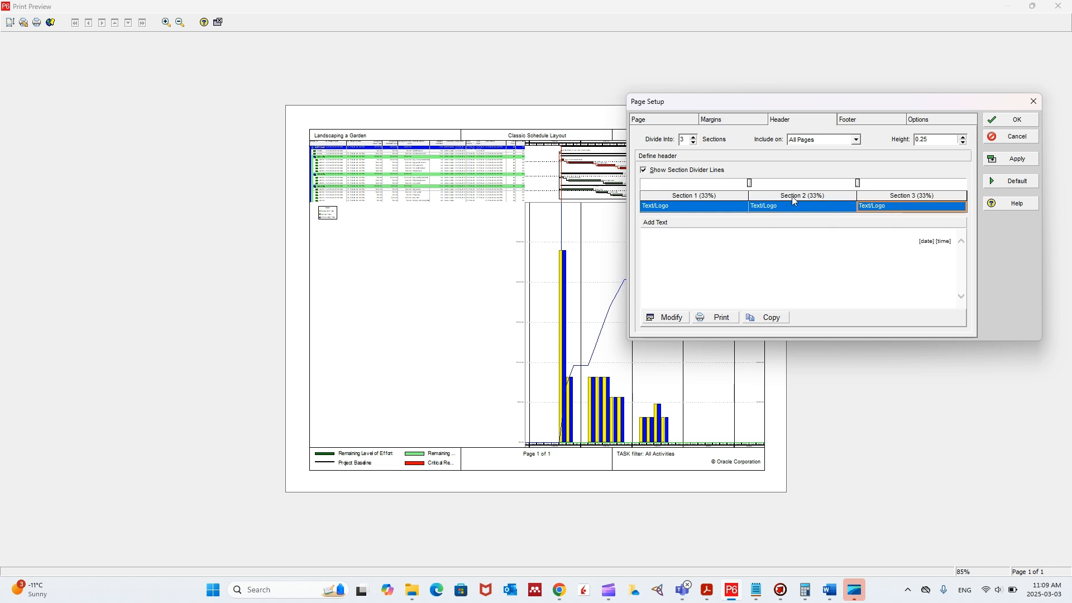
click(705, 208)
click(665, 317)
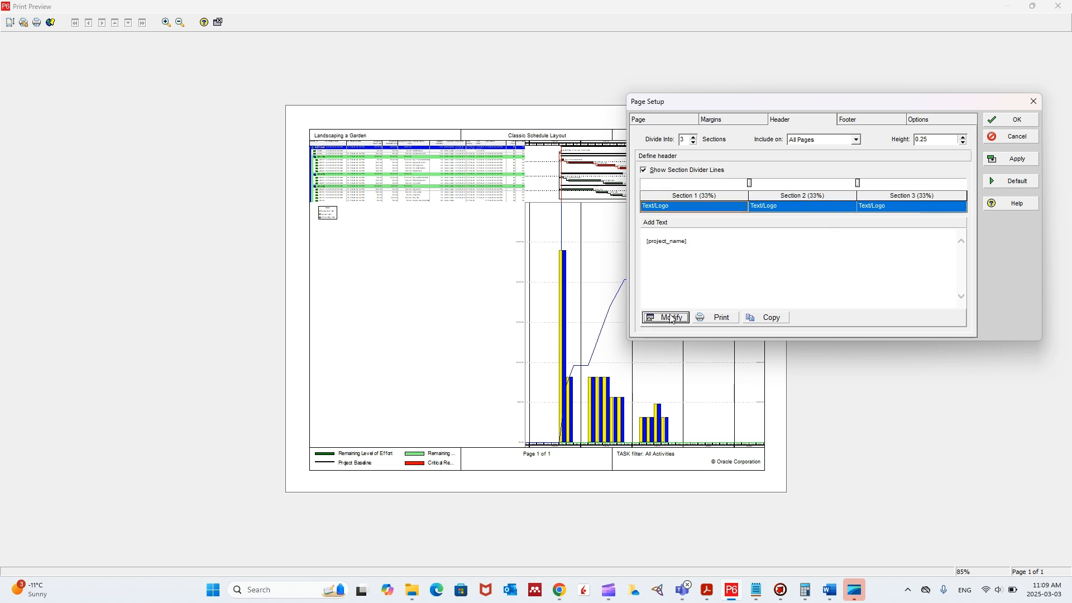
click(392, 26)
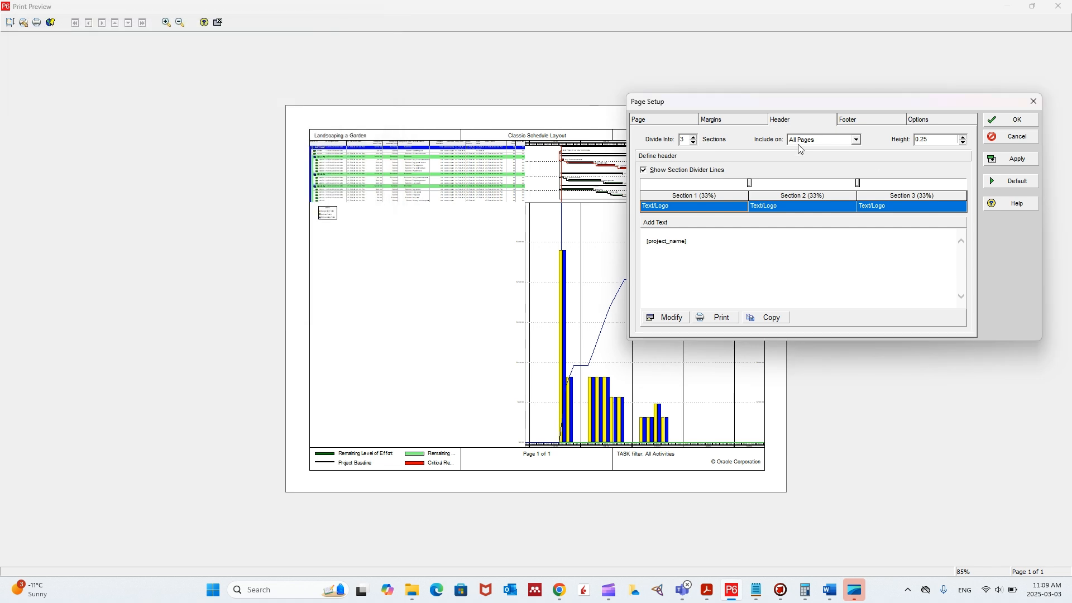
- Examine the contents of the three footer sections in the page setup
click(880, 120)
click(778, 209)
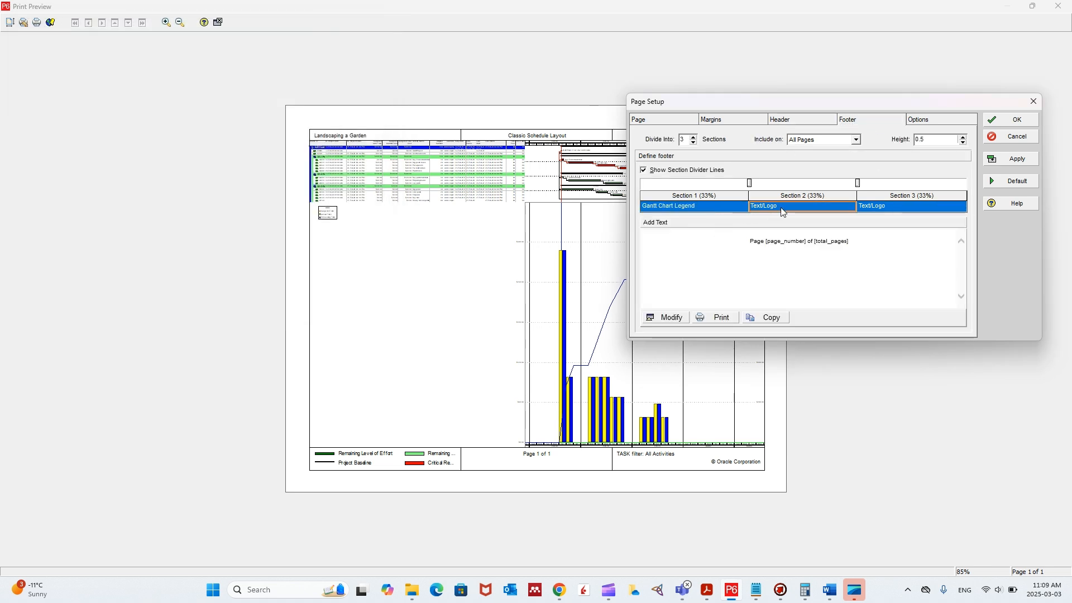
click(902, 206)
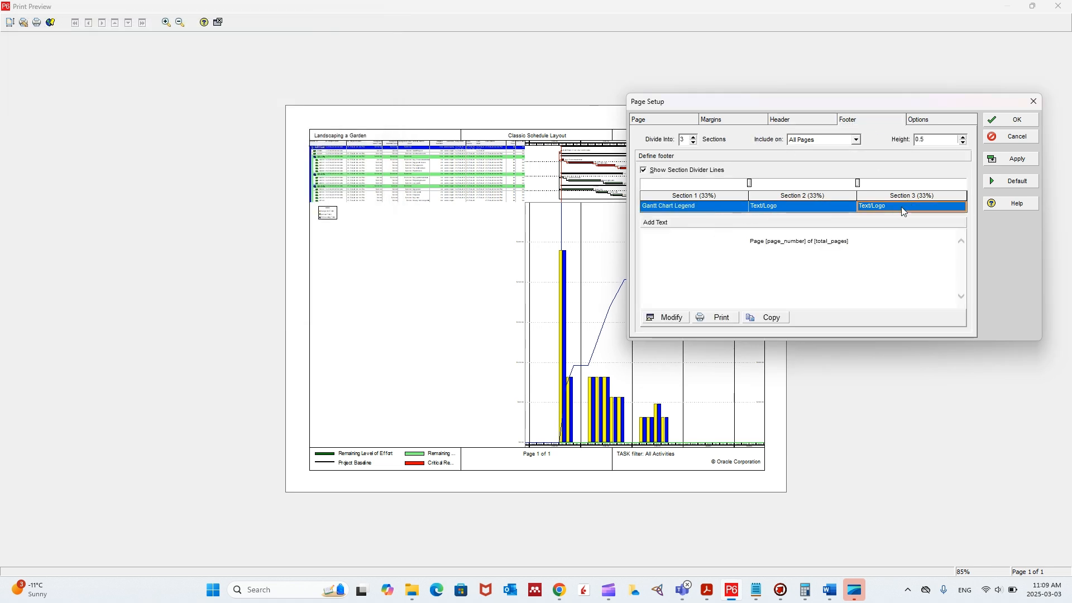
click(696, 203)
click(799, 207)
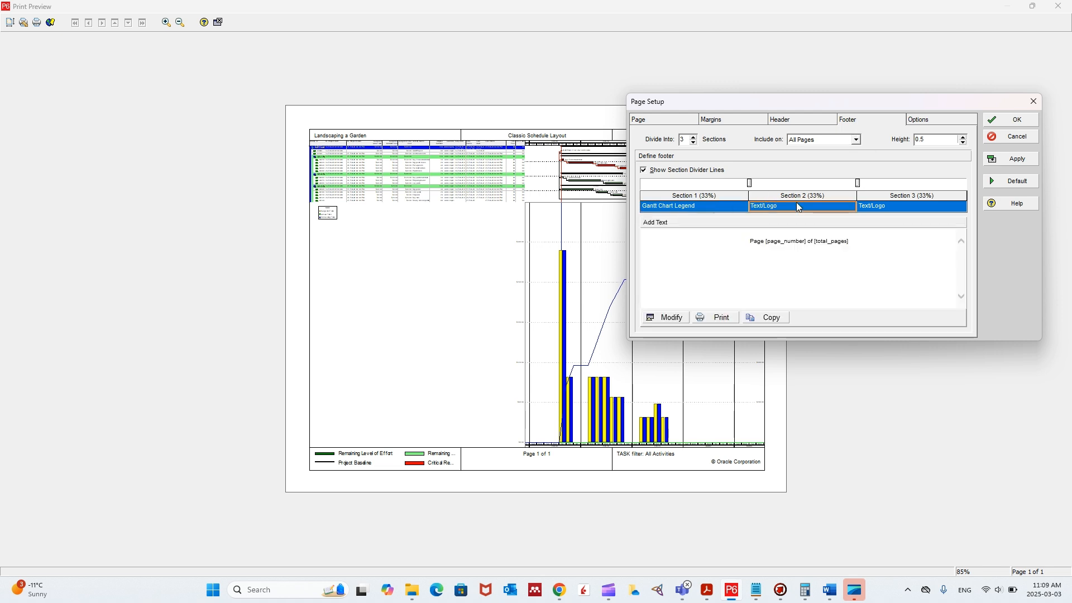
- Change footer Section 3 to a Revision Box and apply it to the preview
click(908, 210)
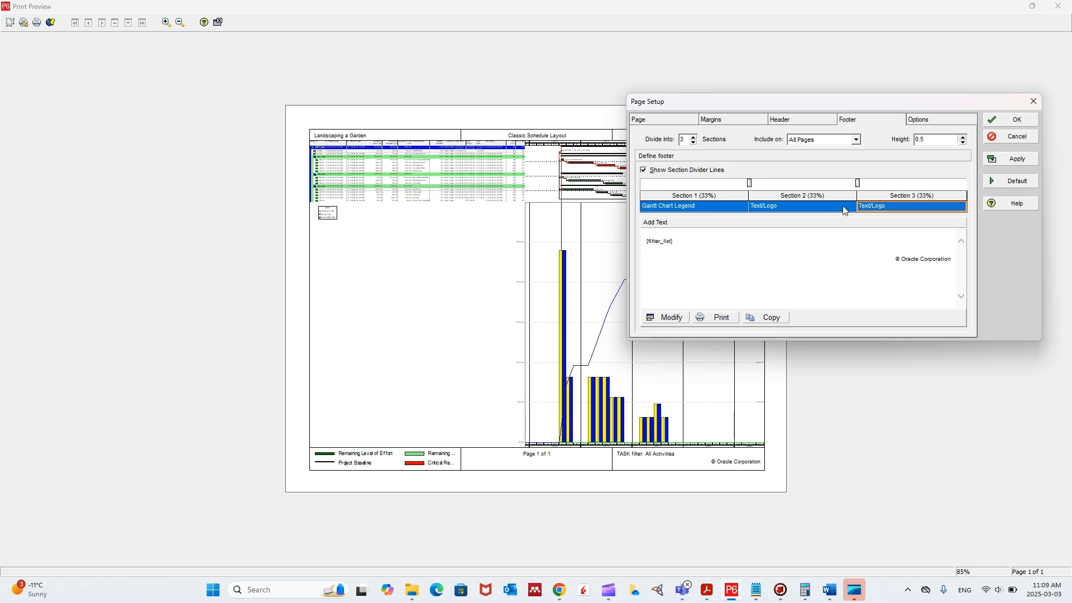
click(948, 206)
click(961, 207)
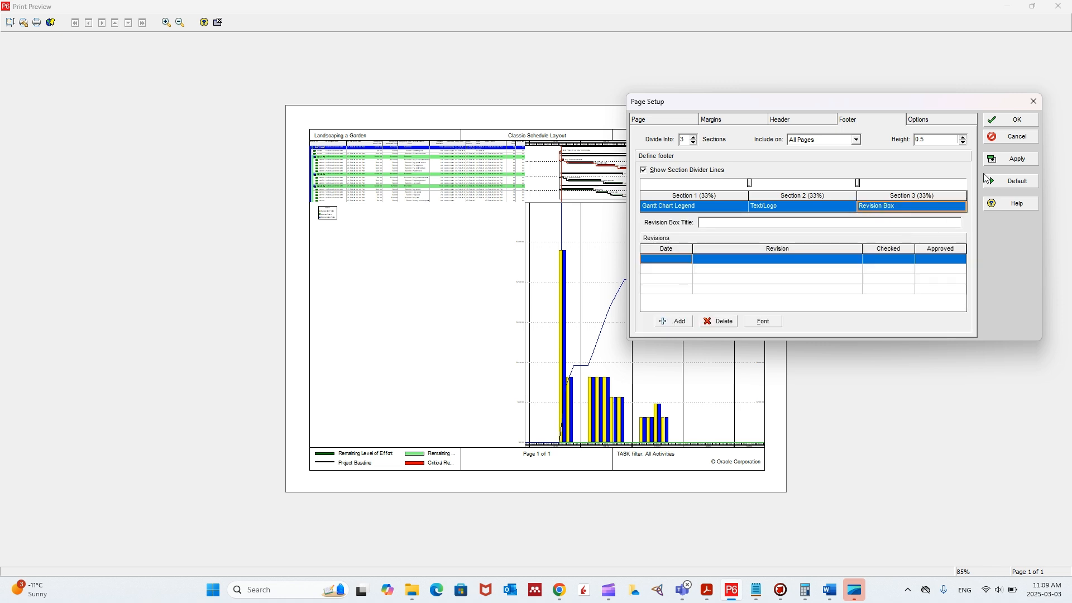
click(1013, 159)
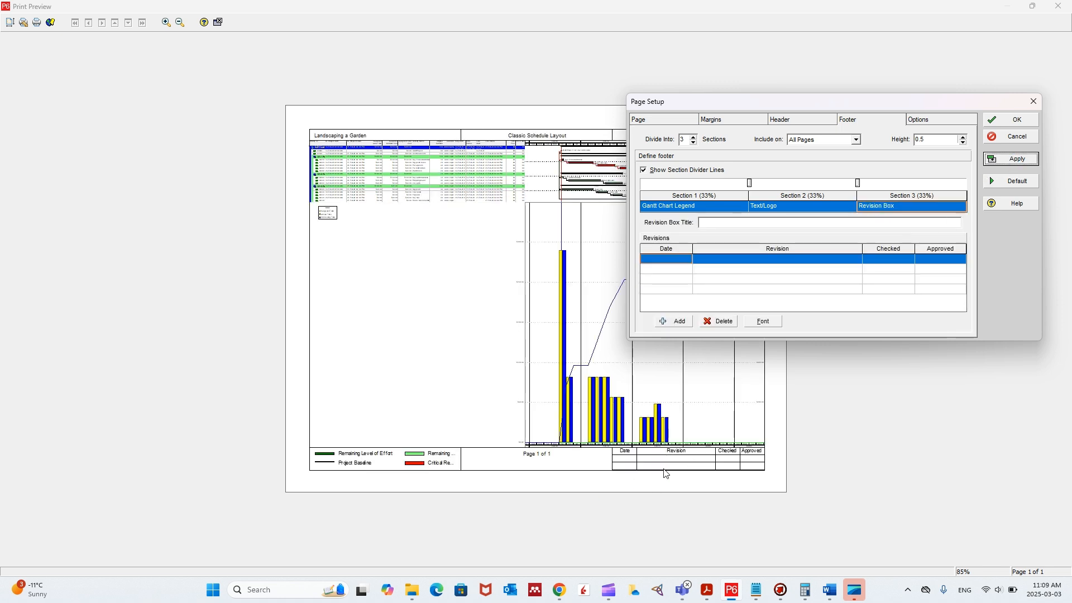
- Set the printed timescale to start at PS - Earliest Project Start and finish at PF - Latest Project Finish, and apply it
click(920, 118)
drag(916, 112, 366, 169)
click(476, 215)
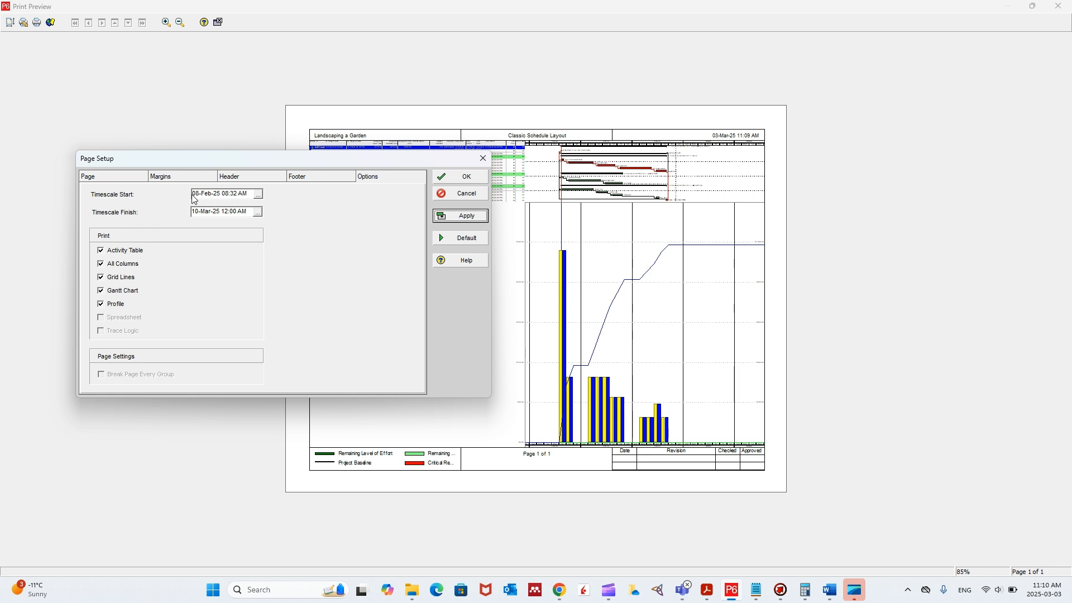
click(243, 193)
drag(251, 197, 160, 196)
click(259, 195)
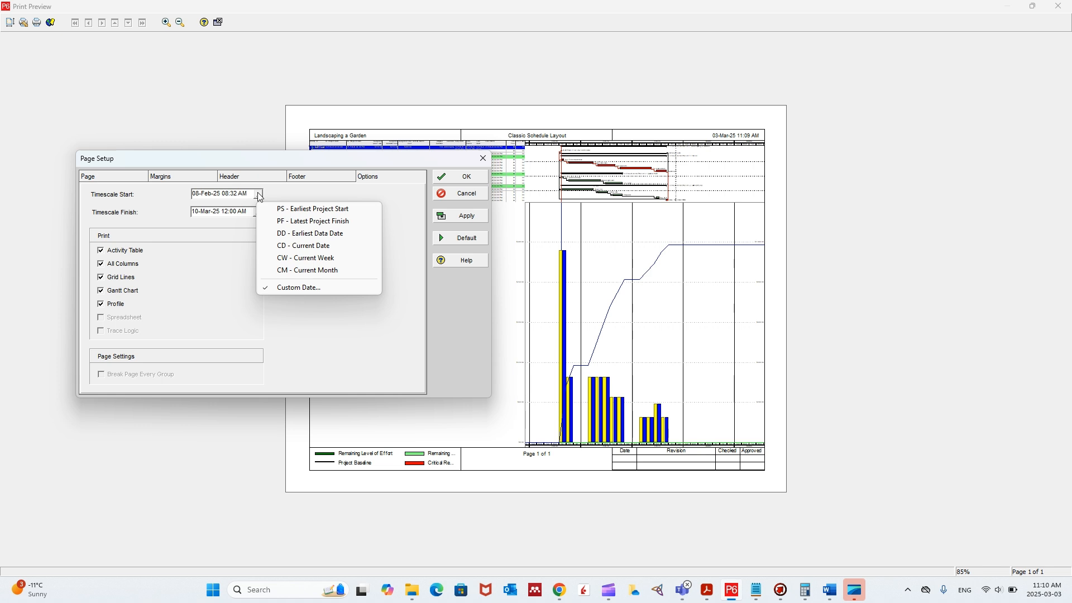
click(320, 212)
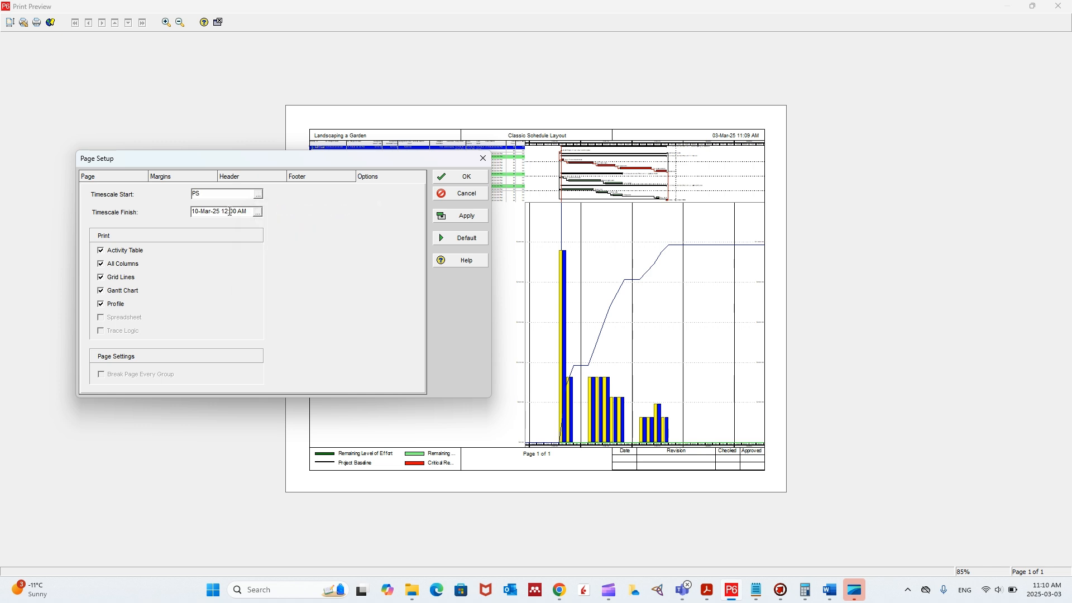
click(258, 212)
click(307, 237)
click(472, 219)
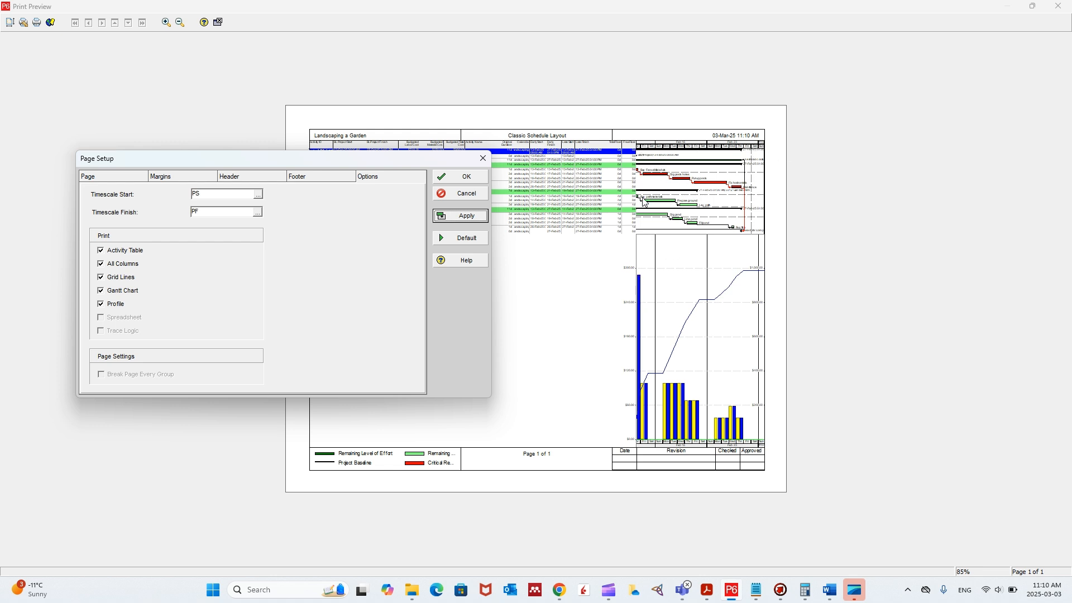
- Set the Timescale Start to PS-3D and apply it to the preview
click(214, 193)
text(-3)
key(shift+Left)
key(BackSpace)
text(w)
key(BackSpace)
click(469, 222)
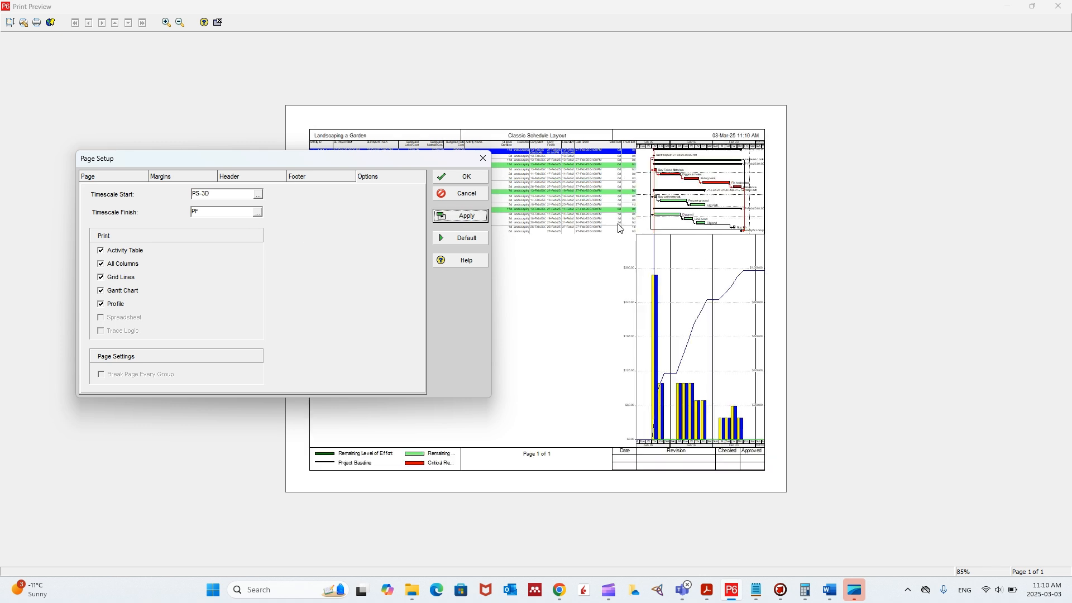
- Set the Timescale Finish to PF+3D and apply it to the preview
click(207, 211)
click(450, 214)
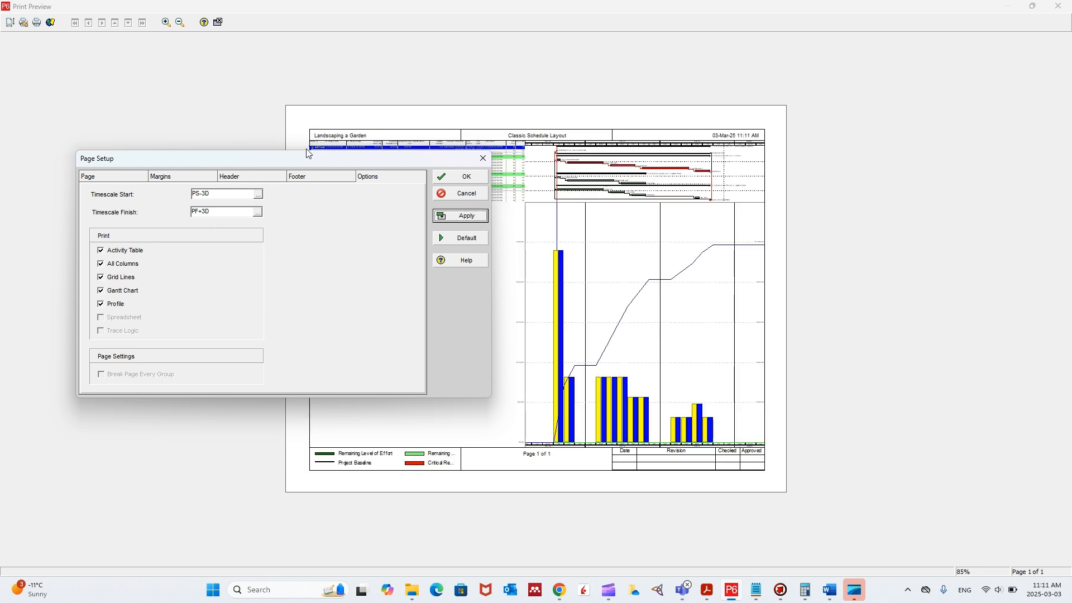
mouse_move(311, 161)
mouse_down()
mouse_move(665, 246)
mouse_move(830, 79)
mouse_move(353, 112)
mouse_move(330, 155)
mouse_up()
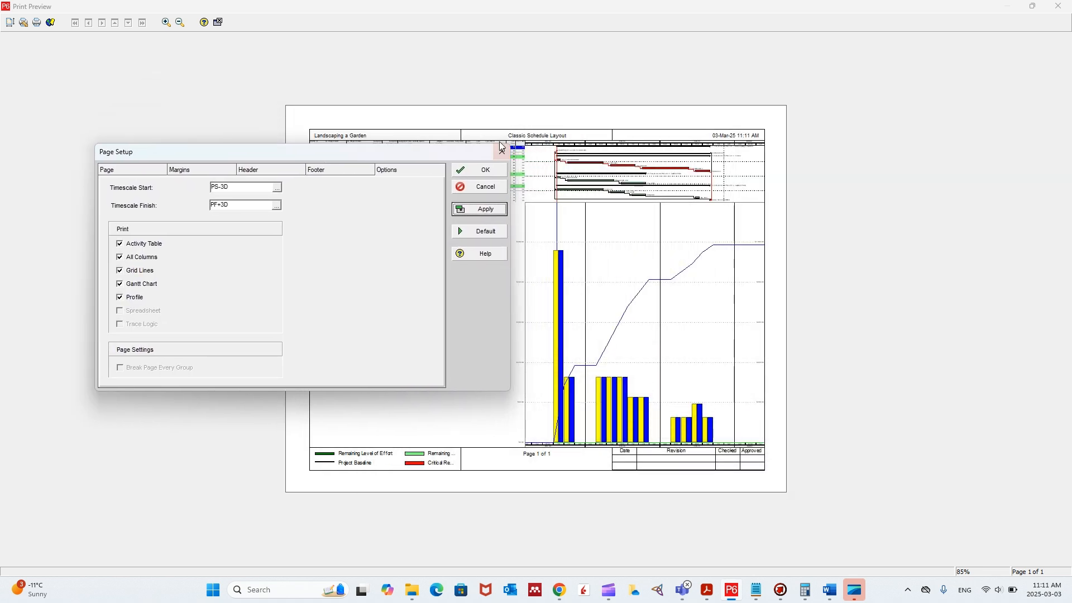
- Recheck the header, margin and footer settings in the page setup
click(275, 170)
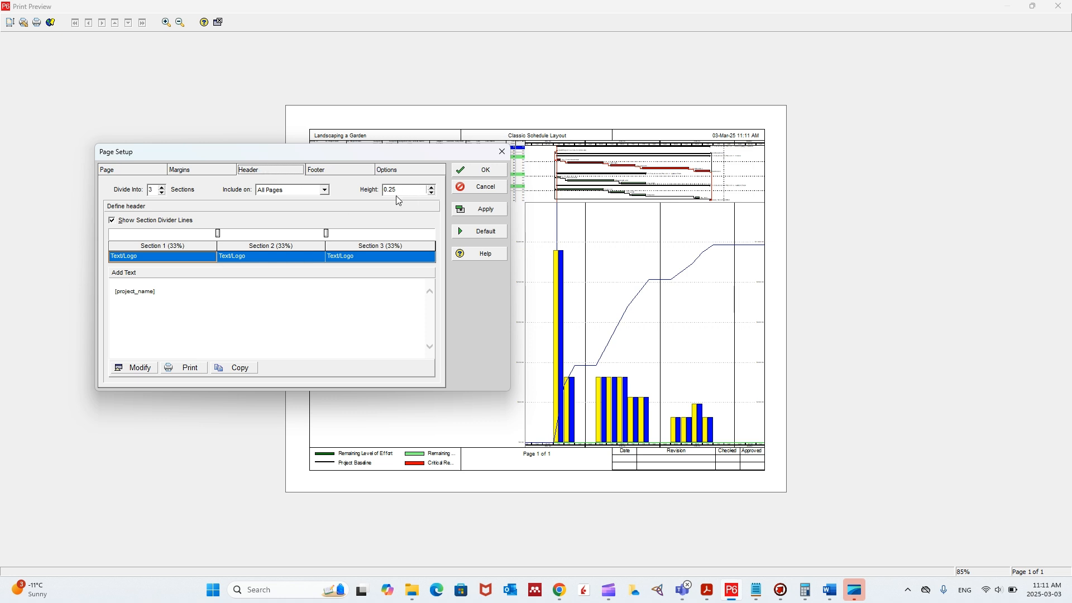
click(222, 172)
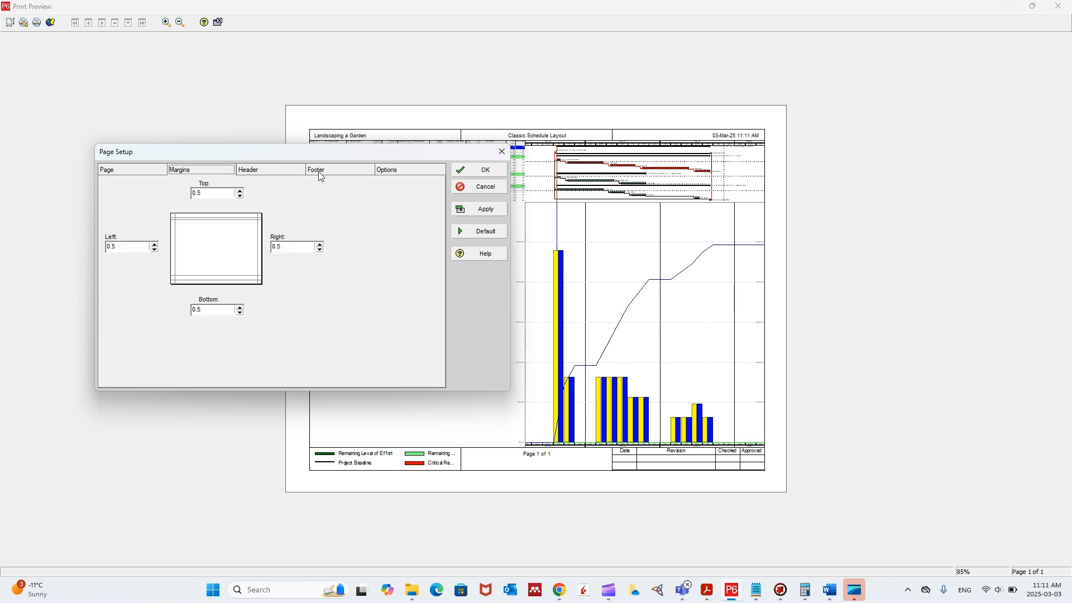
click(322, 173)
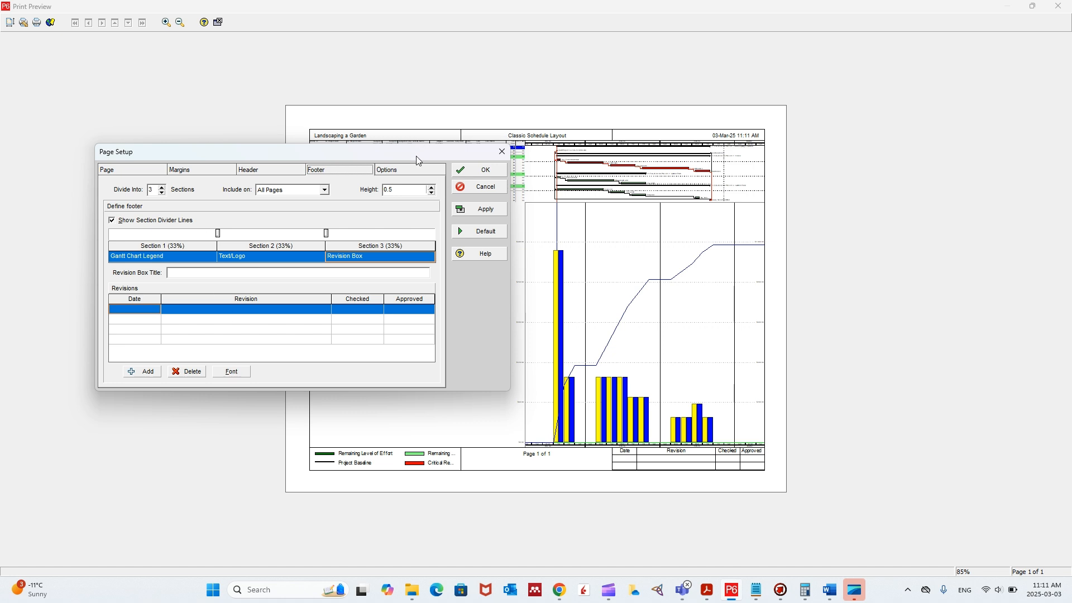
- Confirm the page setup and close the print preview to return to the Activities view
drag(419, 158, 737, 194)
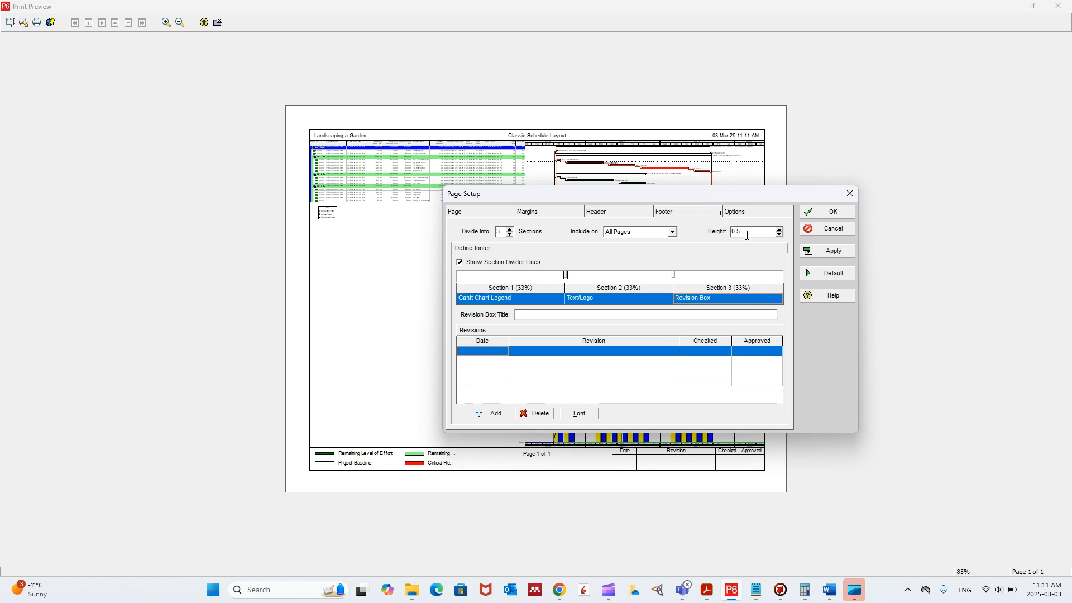
click(824, 214)
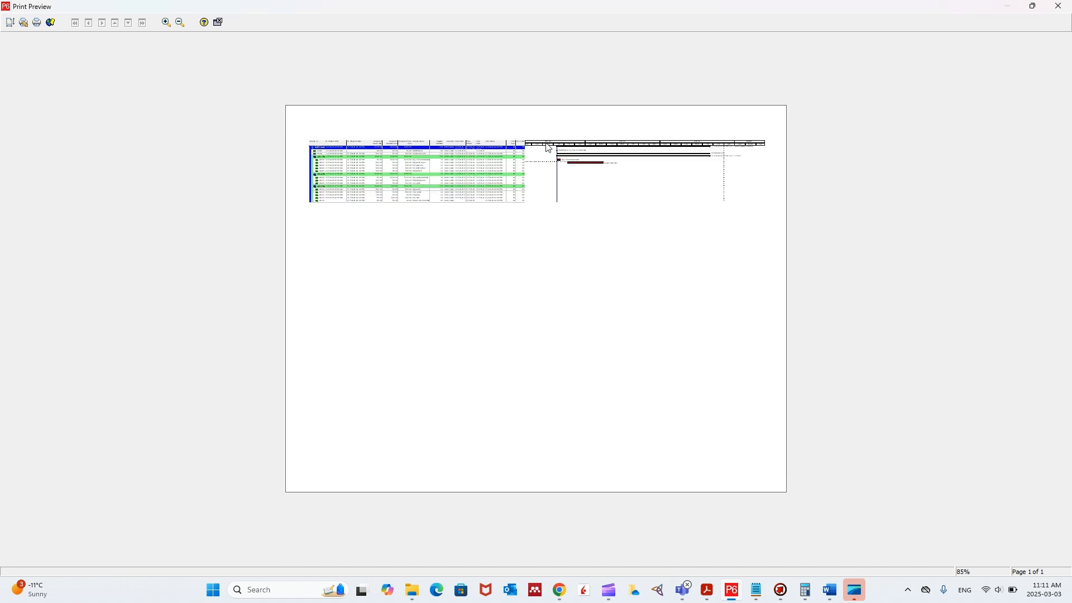
click(1060, 7)
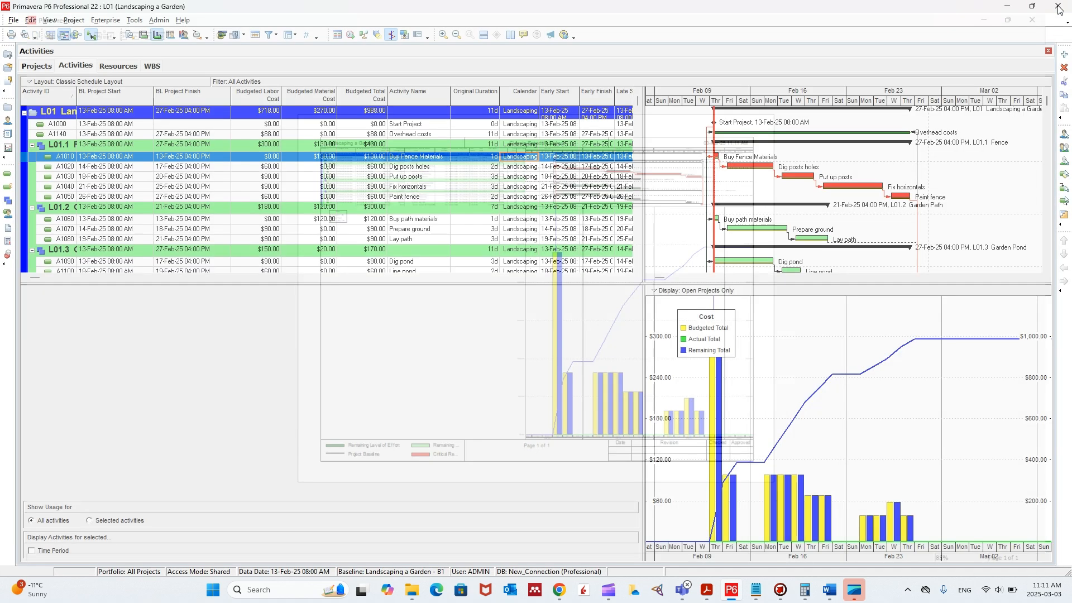
- Check the printer, paper size and orientation in the print setup and confirm it
click(14, 20)
click(14, 20)
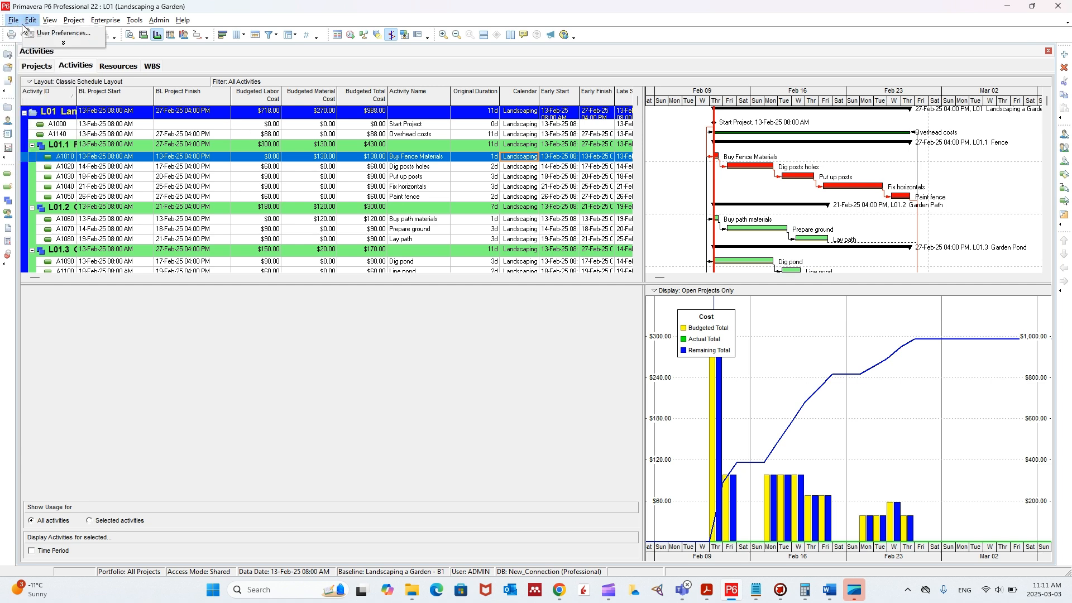
click(13, 21)
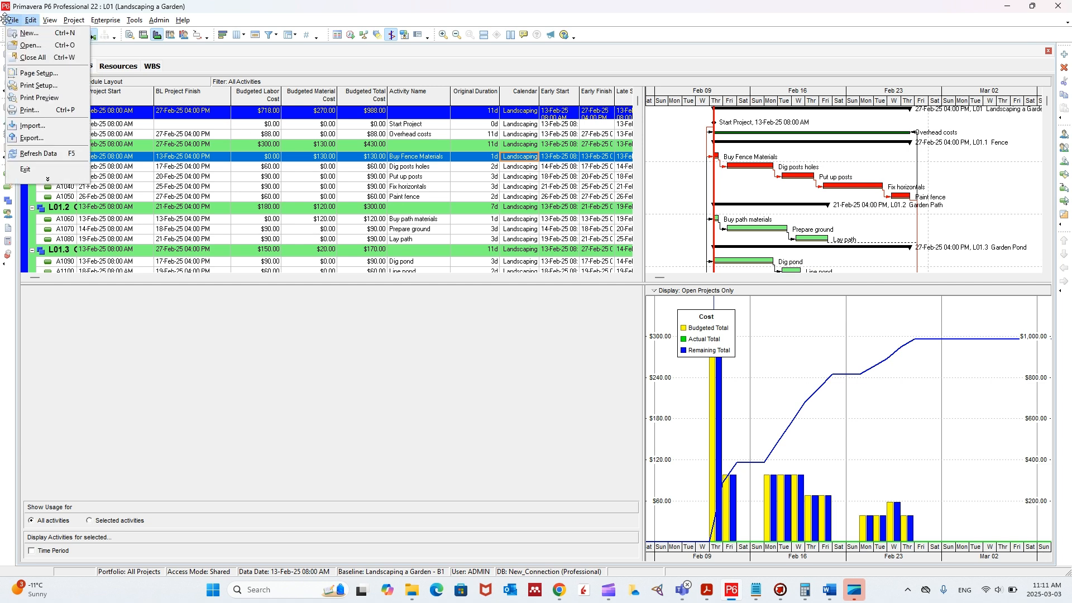
click(45, 97)
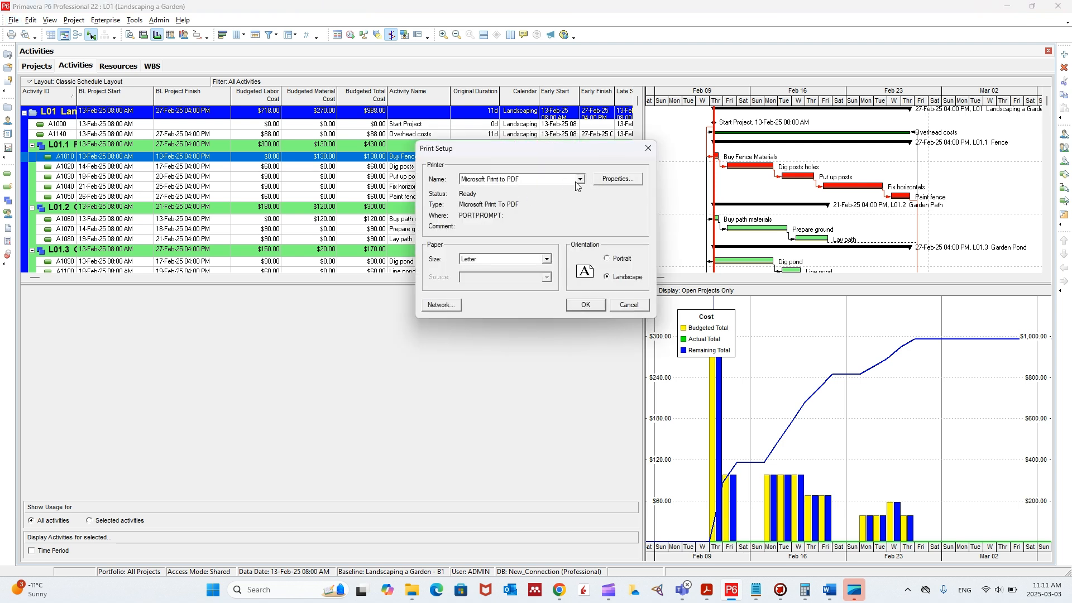
click(600, 307)
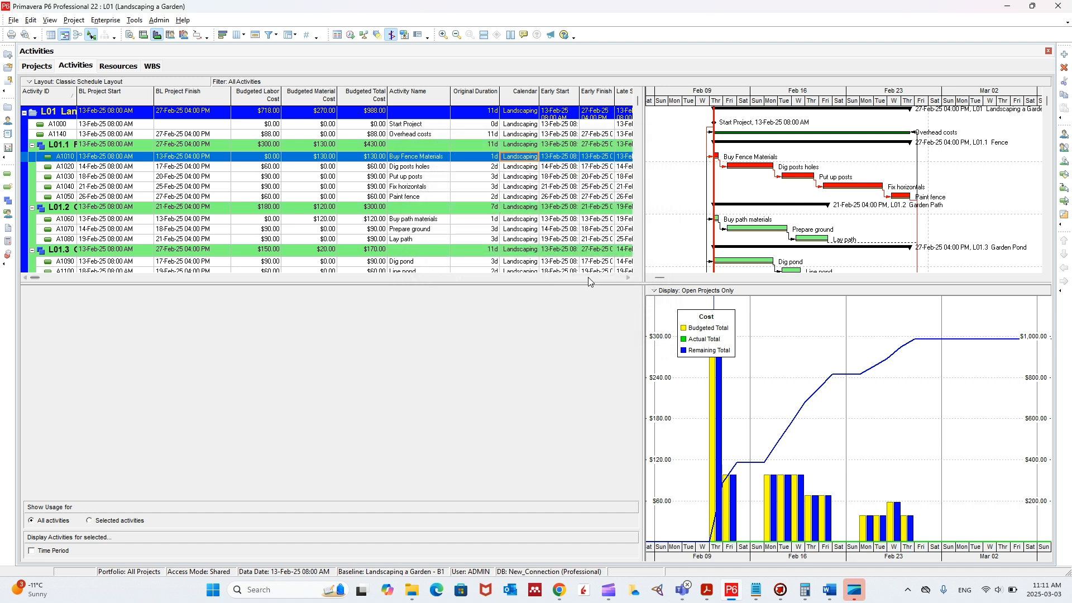
- Print the schedule to PDF with Microsoft Print to PDF, saving it as Schedule in the P6 Workshop folder
click(13, 20)
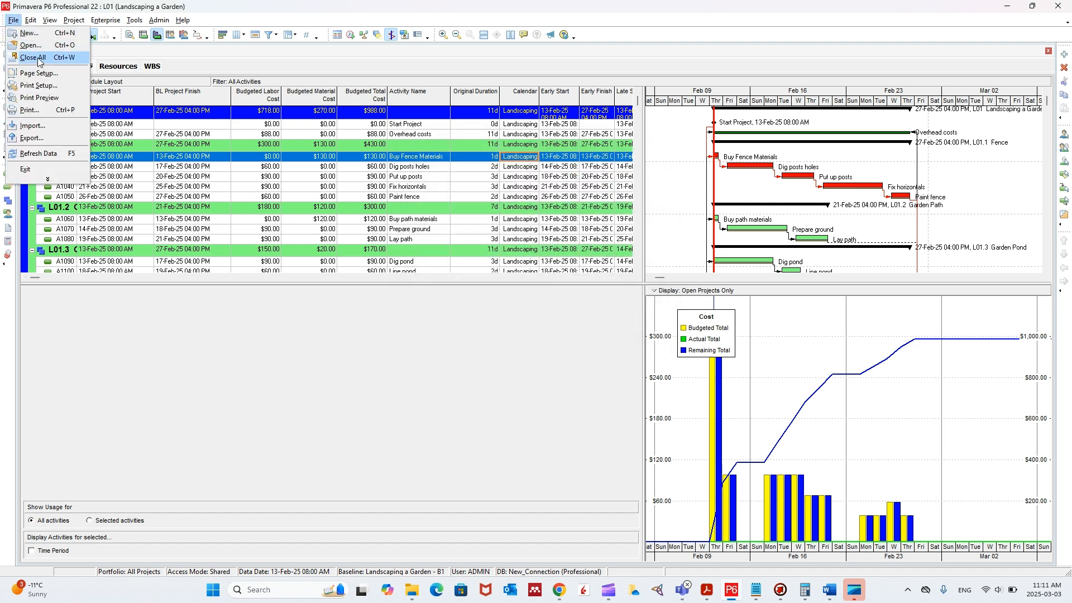
click(53, 110)
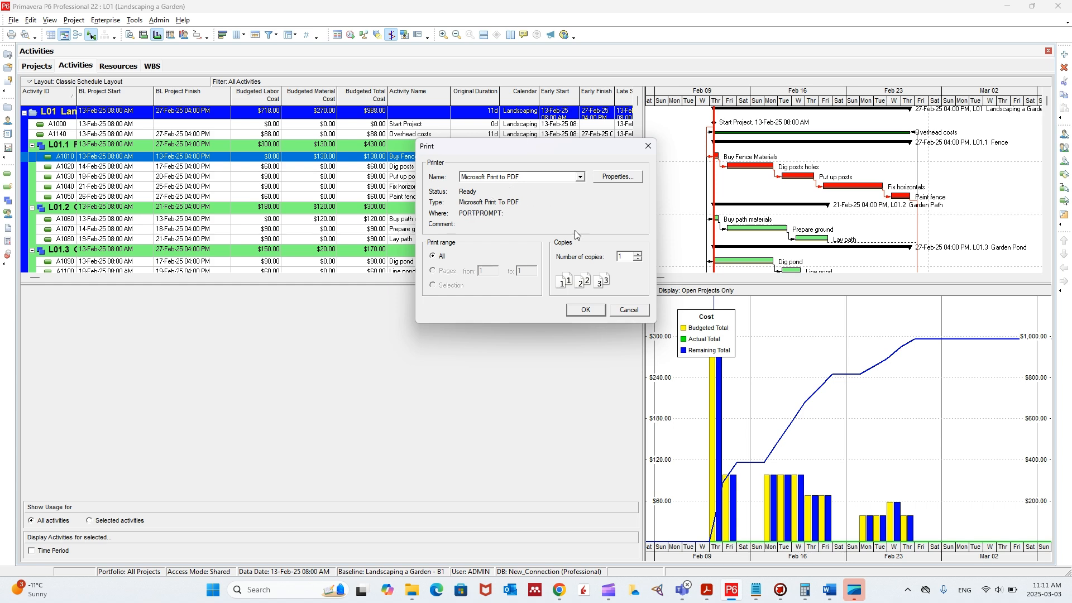
click(593, 310)
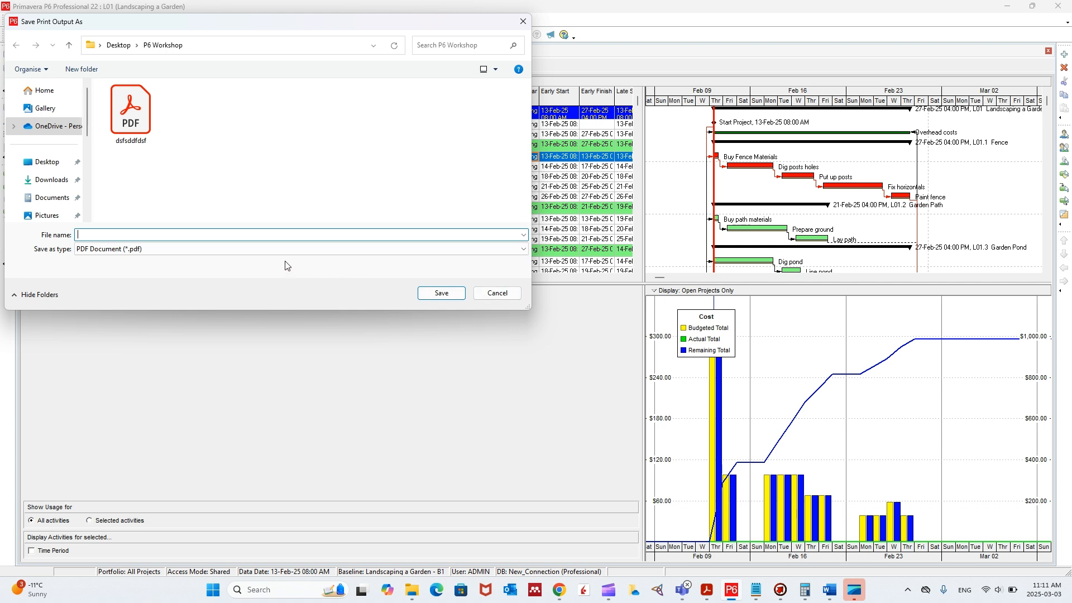
text(Schedule)
key(Return)
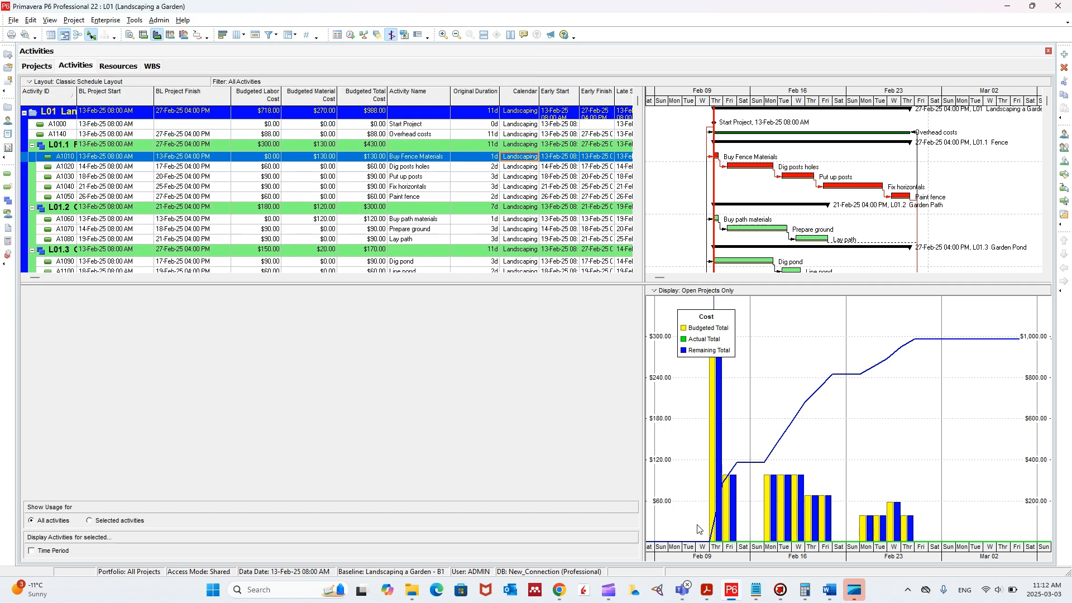
- Switch to File Explorer, open the Schedule PDF from the P6 Workshop folder and maximize its viewer window
click(413, 590)
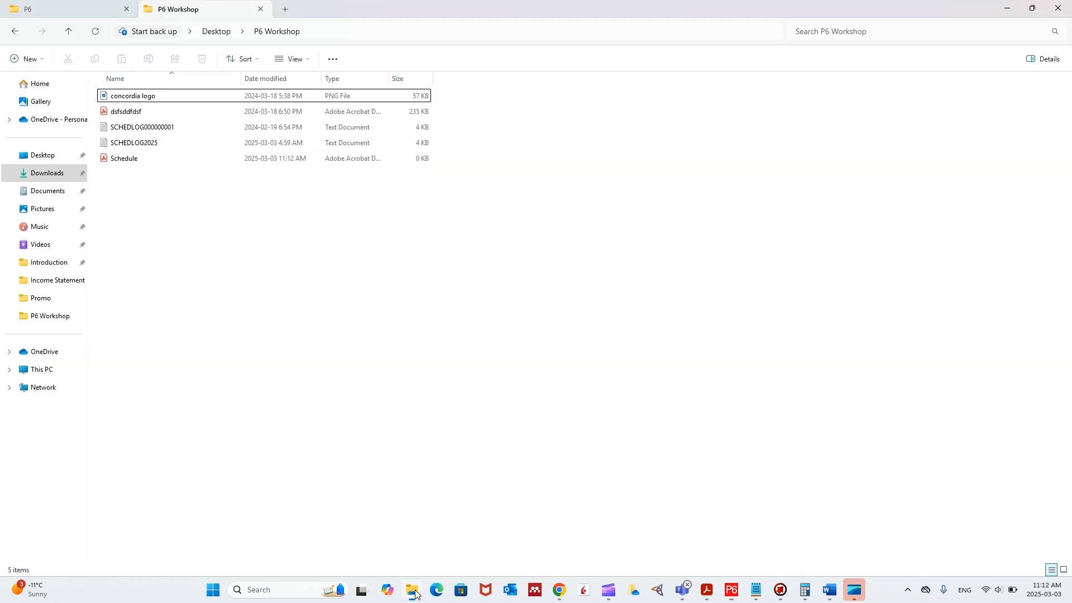
double_click(162, 159)
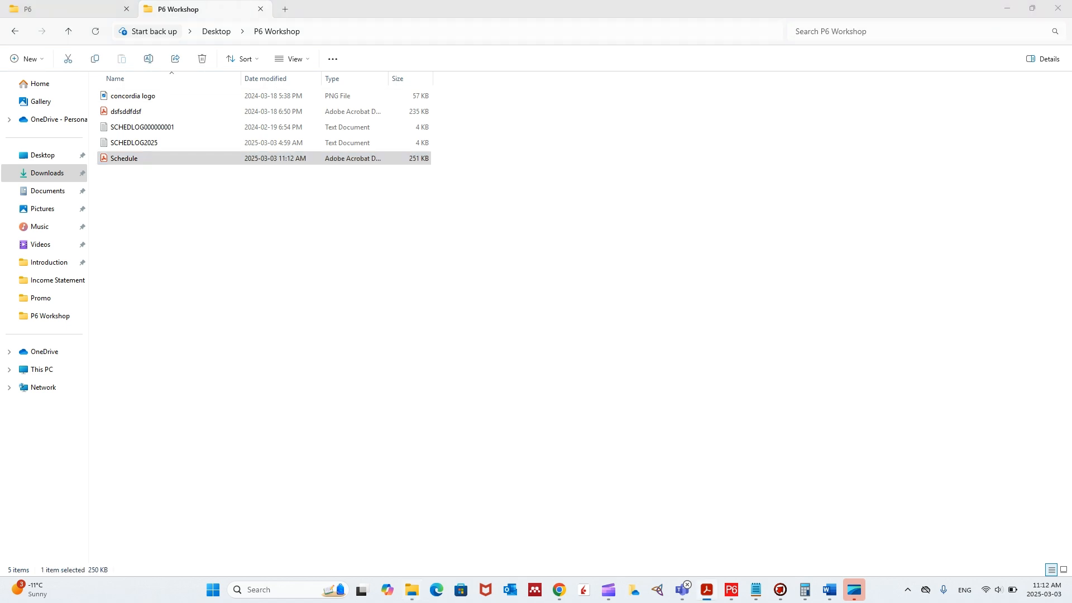
click(720, 77)
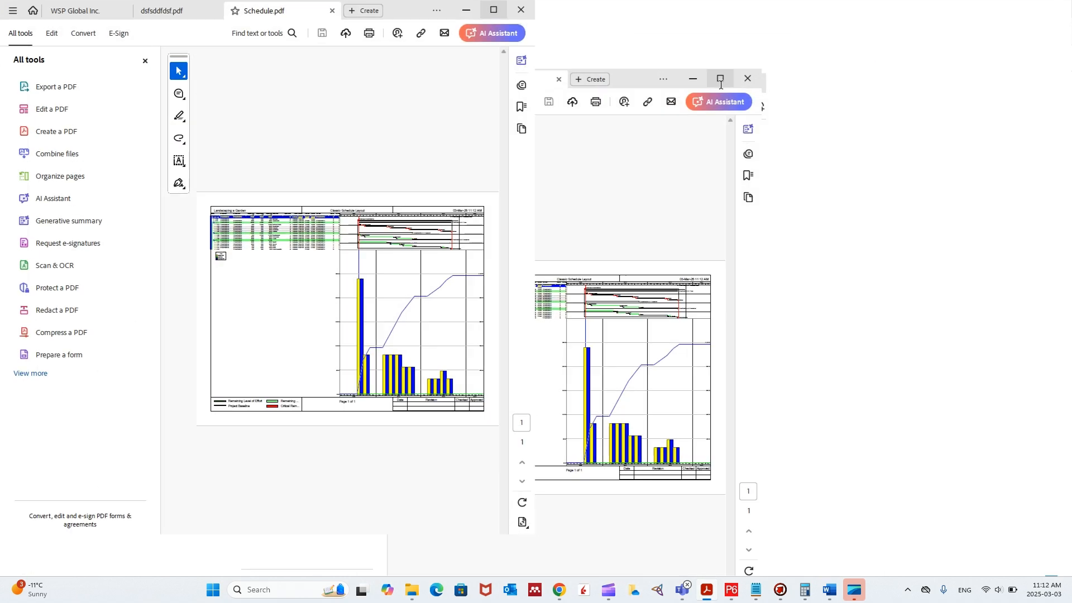
- Examine the printed PDF up close, covering the activity table, Gantt chart, cost histogram, footer and revision box
scroll(705, 207, up, 3)
scroll(701, 199, up, 1)
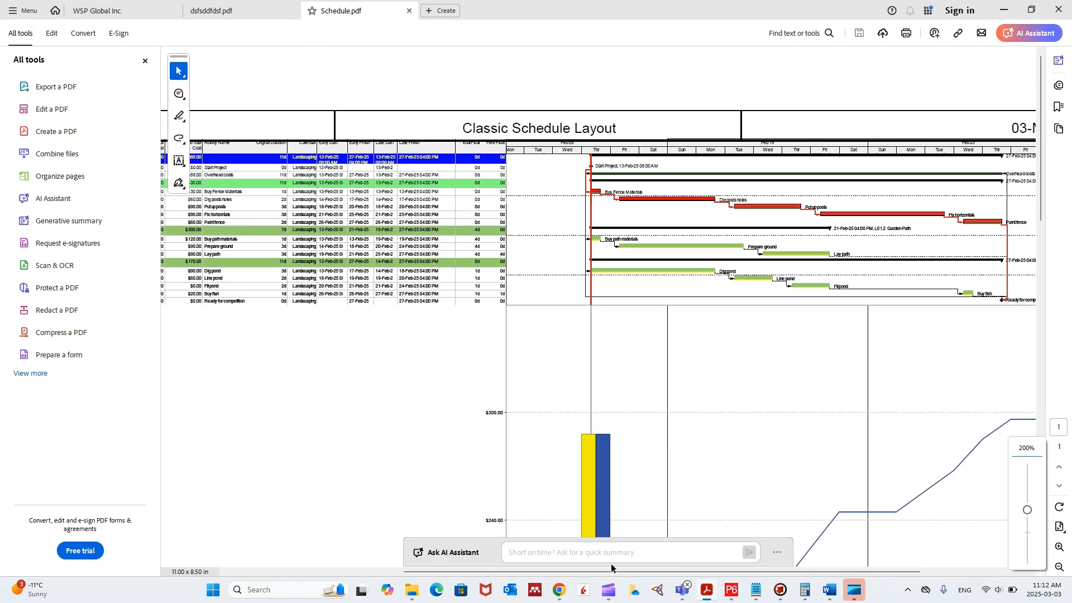
drag(886, 574, 762, 574)
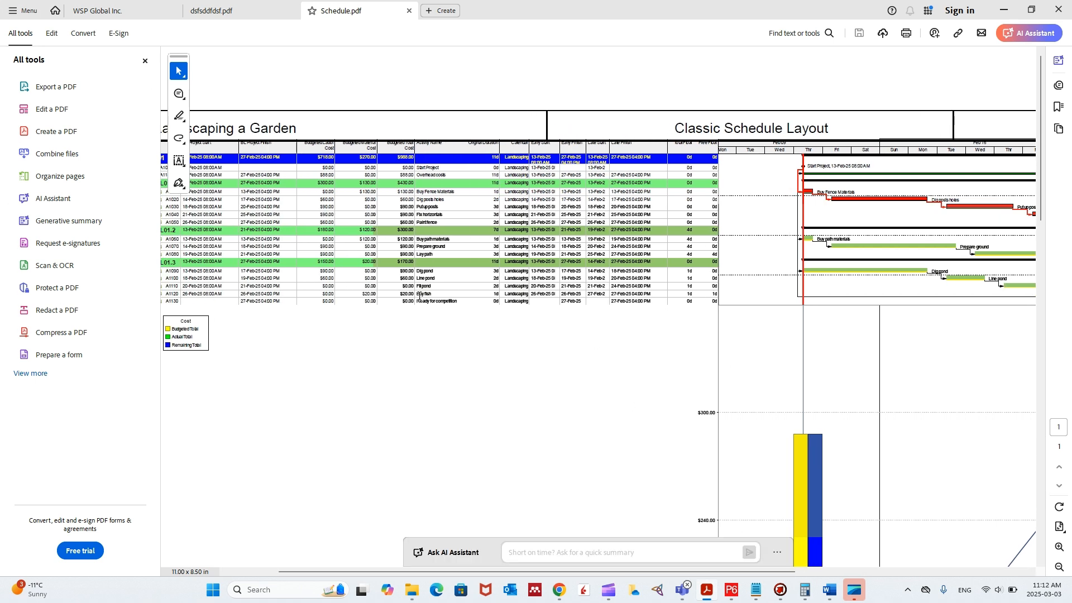
scroll(685, 150, down, 6)
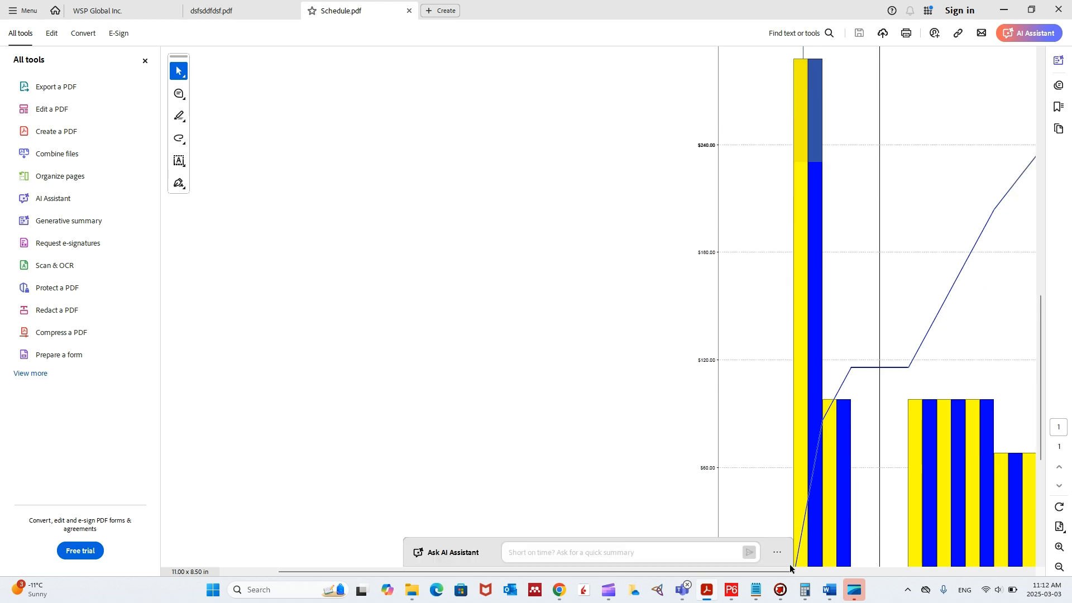
drag(790, 574, 960, 571)
scroll(882, 310, down, 3)
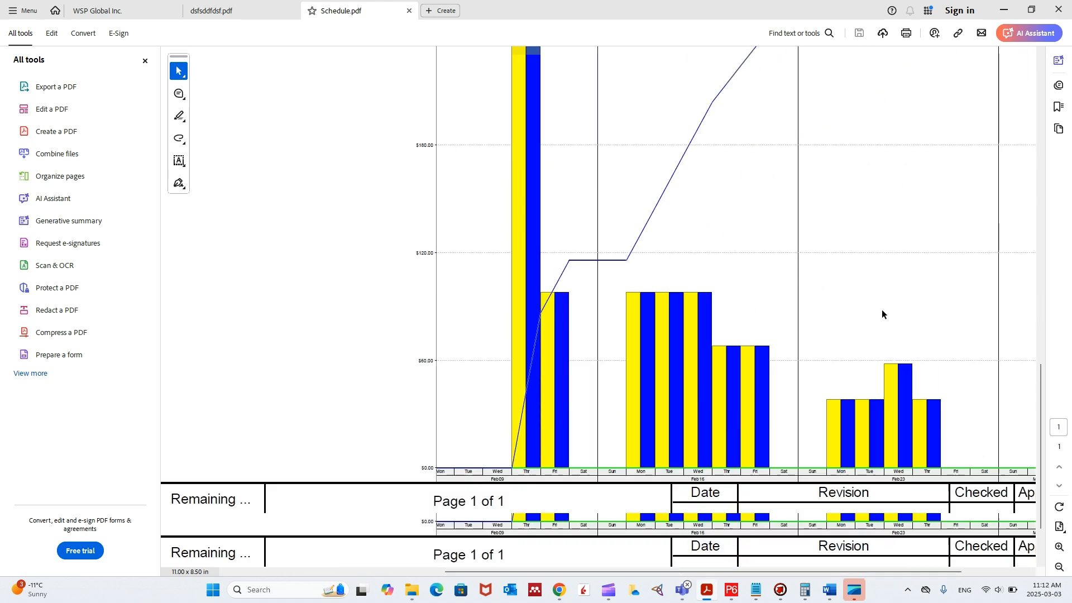
scroll(735, 316, down, 3)
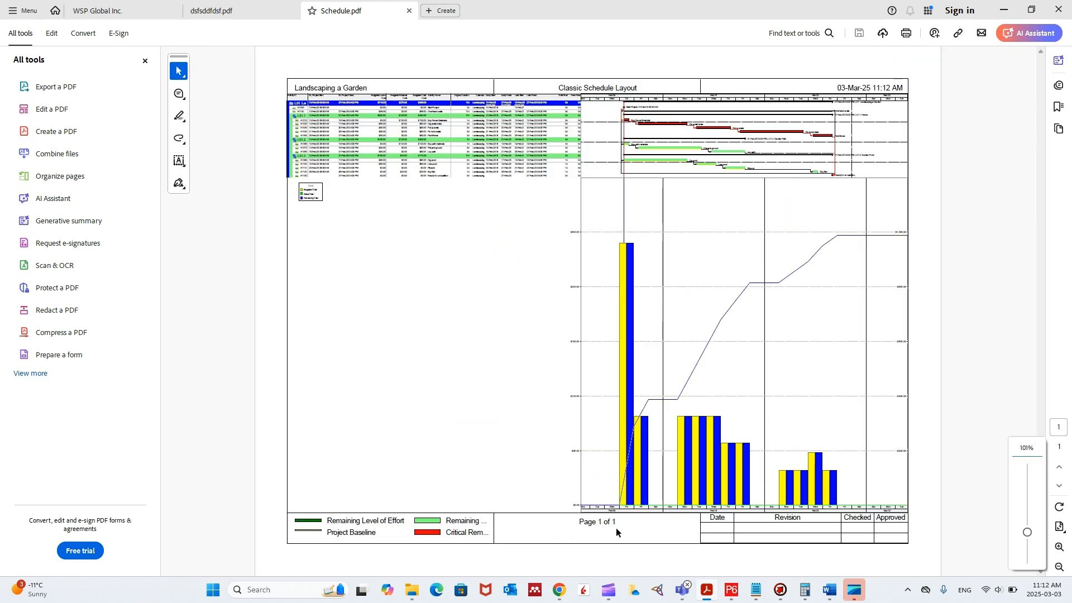